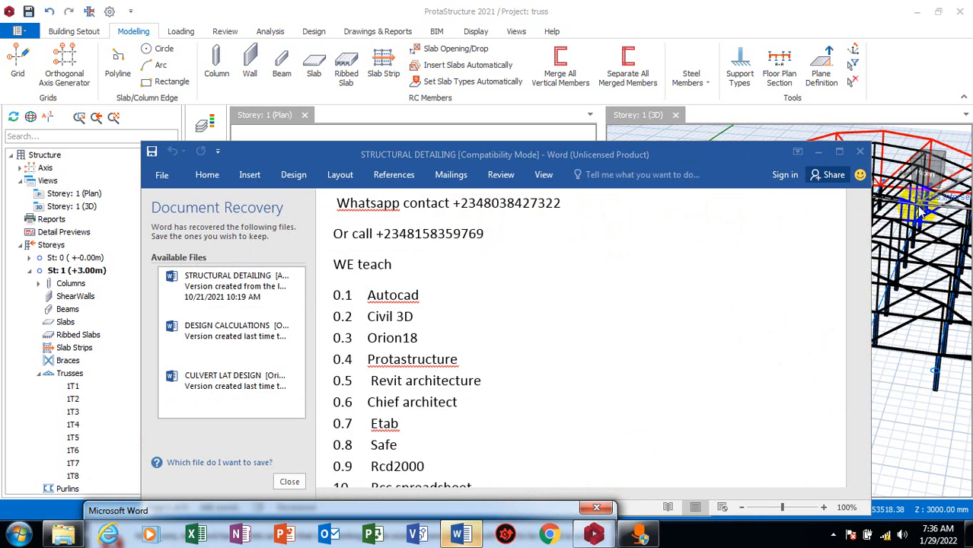
Close the Word window covering the model and cancel the pending truss command in the 3D view
{"action": "left_click", "coordinate": [595, 508]}
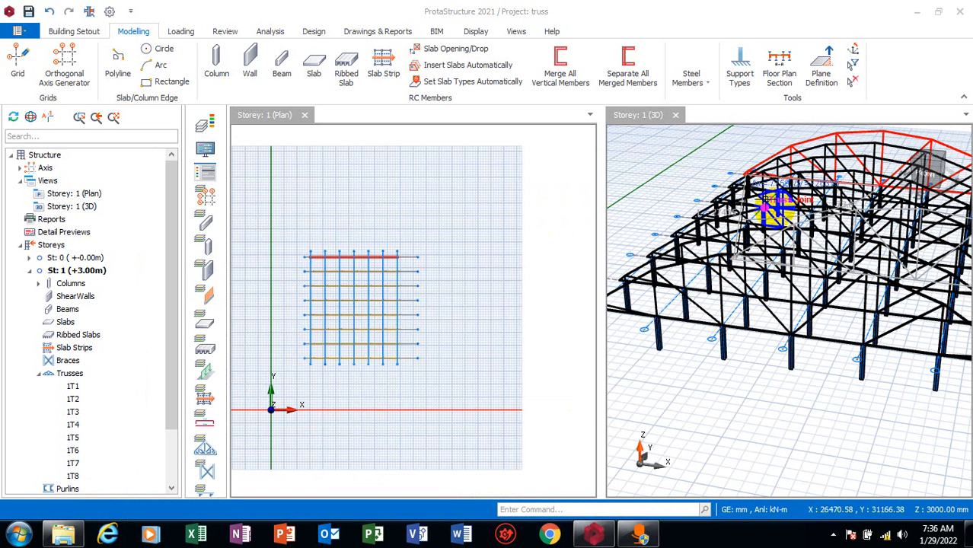
{"action": "mouse_move", "coordinate": [701, 356]}
{"action": "middle_mouse_down"}
{"action": "mouse_move", "coordinate": [675, 408]}
{"action": "mouse_move", "coordinate": [716, 397]}
{"action": "mouse_move", "coordinate": [710, 406]}
{"action": "mouse_move", "coordinate": [662, 394]}
{"action": "mouse_move", "coordinate": [680, 408]}
{"action": "mouse_move", "coordinate": [716, 402]}
{"action": "mouse_move", "coordinate": [893, 250]}
{"action": "mouse_move", "coordinate": [851, 262]}
{"action": "middle_mouse_up"}
{"action": "scroll", "coordinate": [851, 261], "scroll_direction": "up", "scroll_amount": 3}
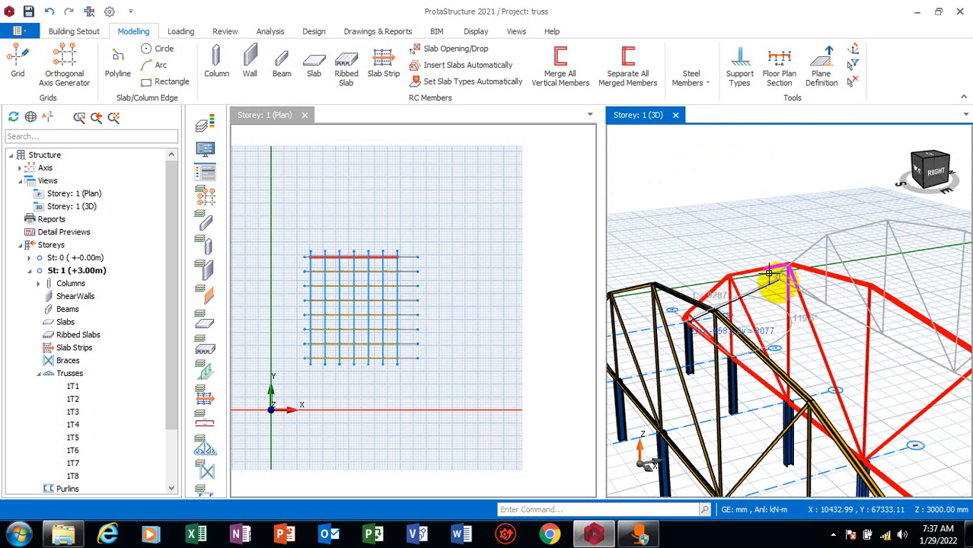
{"action": "scroll", "coordinate": [772, 264], "scroll_direction": "down", "scroll_amount": 1}
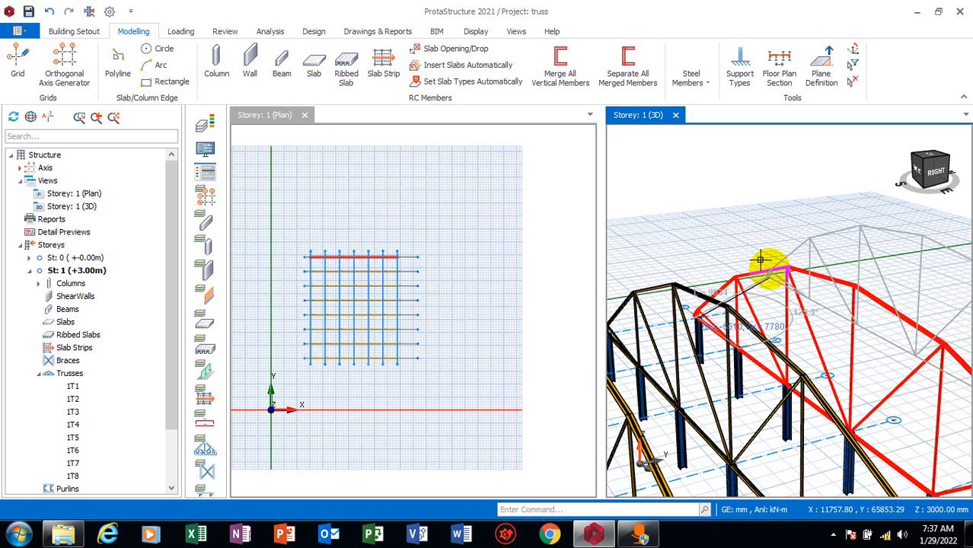
{"action": "key", "text": "Escape"}
{"action": "key", "text": "Escape"}
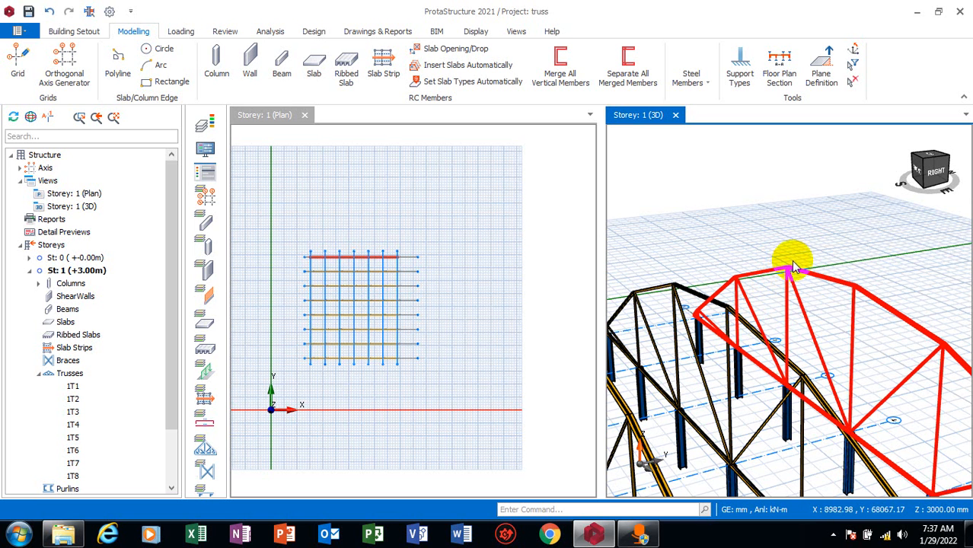
Open the properties of truss 1T8, review its general settings and custom geometry editor, and exit without changes
{"action": "left_click", "coordinate": [858, 299]}
{"action": "right_click", "coordinate": [857, 299]}
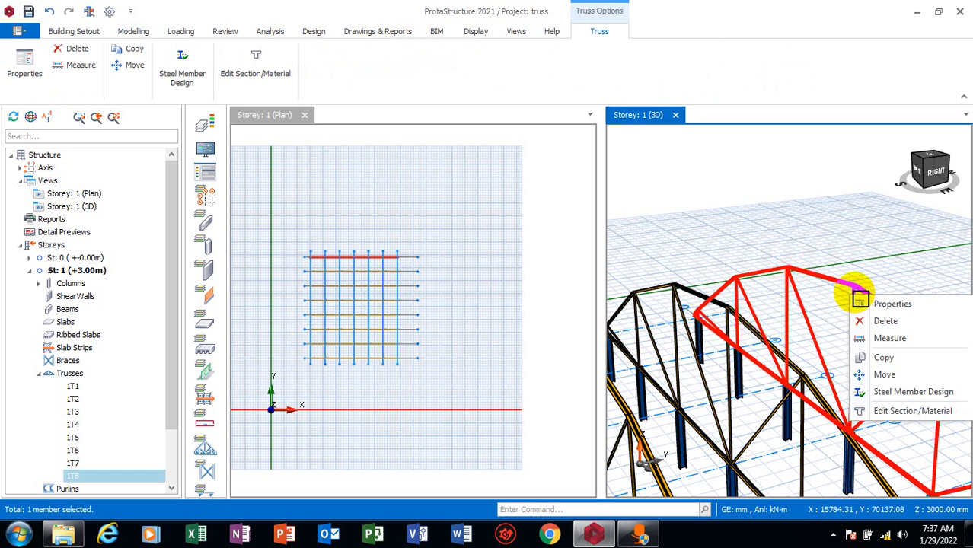
{"action": "left_click", "coordinate": [892, 305]}
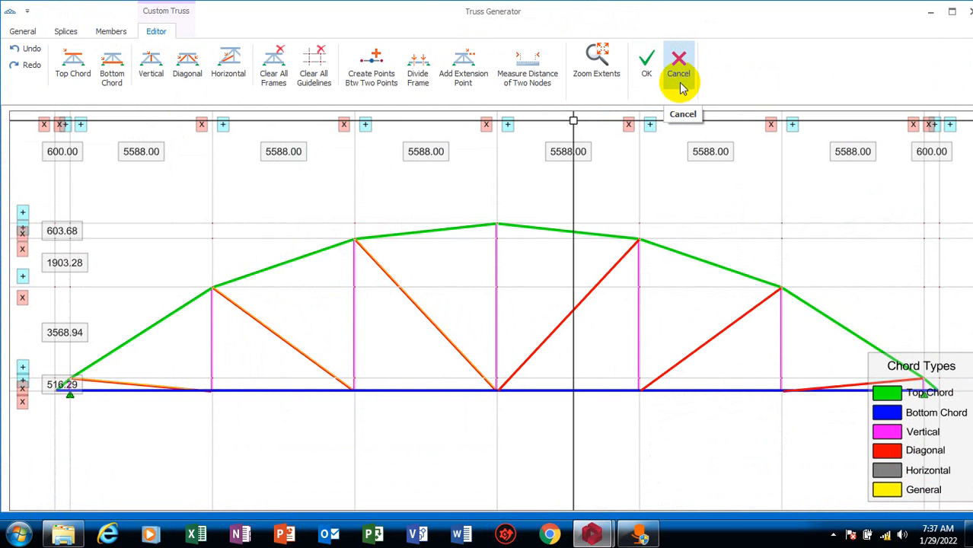
{"action": "left_click", "coordinate": [19, 30]}
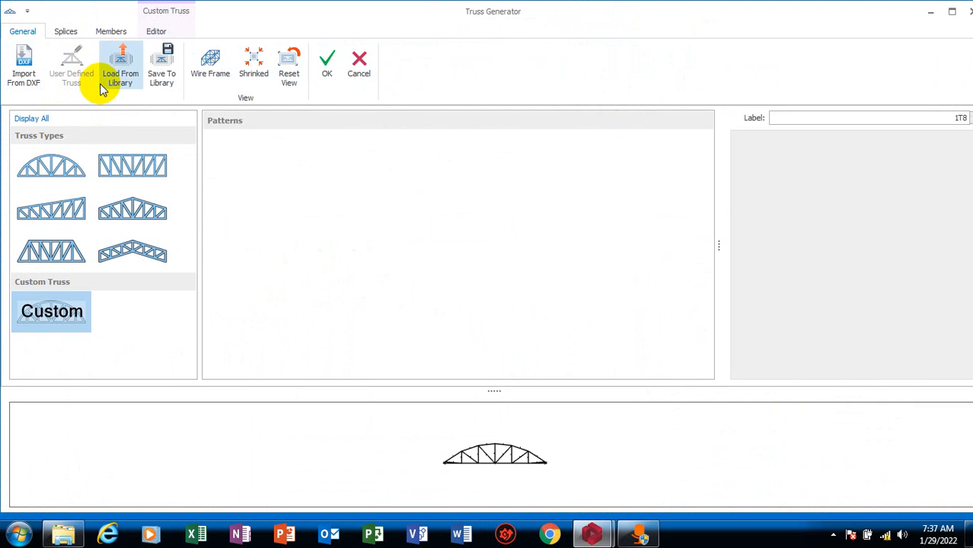
{"action": "left_click", "coordinate": [157, 31]}
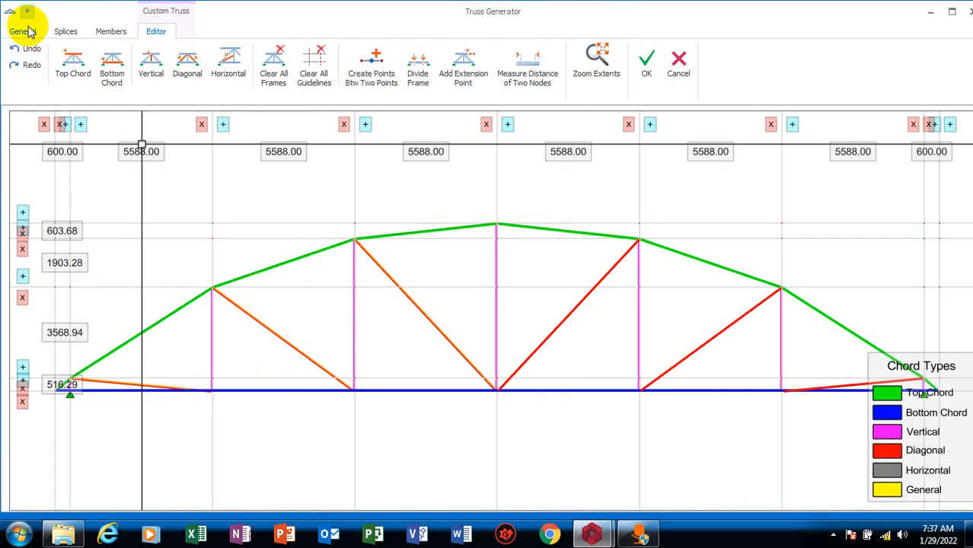
{"action": "left_click", "coordinate": [23, 31]}
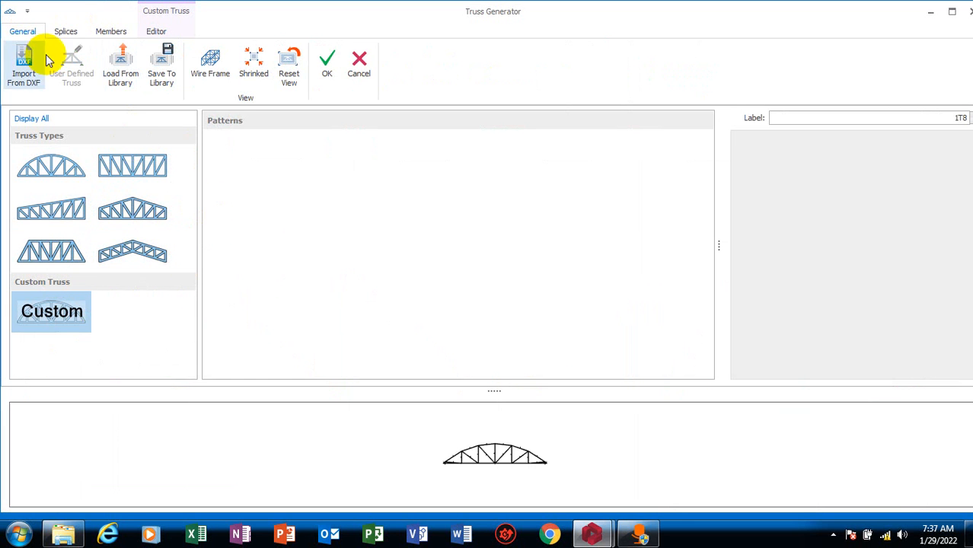
{"action": "left_click", "coordinate": [156, 31]}
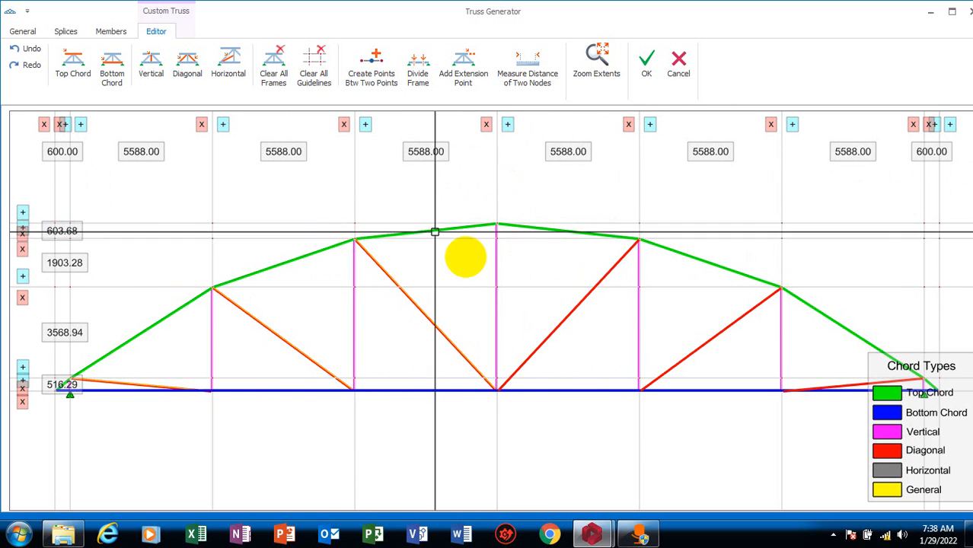
{"action": "left_click", "coordinate": [679, 68]}
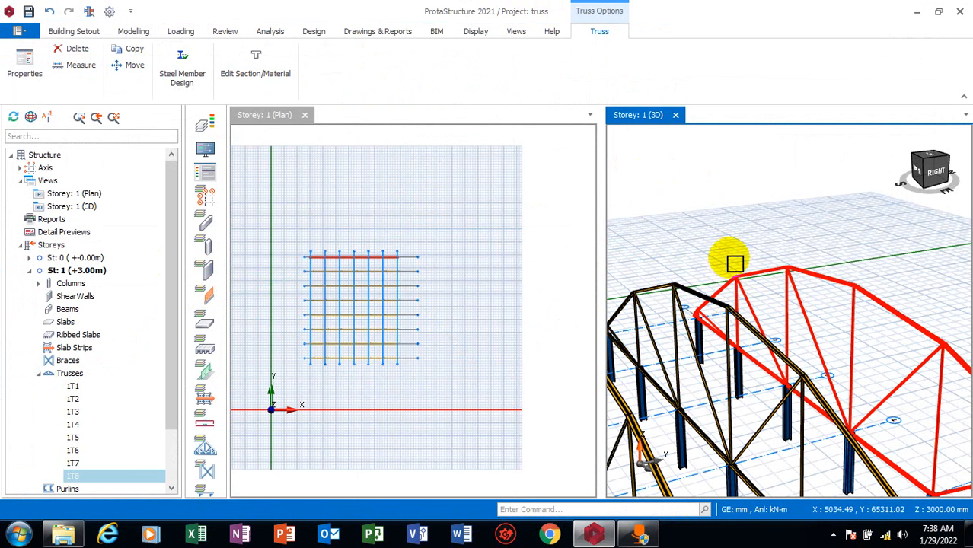
Delete truss 1T8 from the end of the building
{"action": "left_click", "coordinate": [820, 282]}
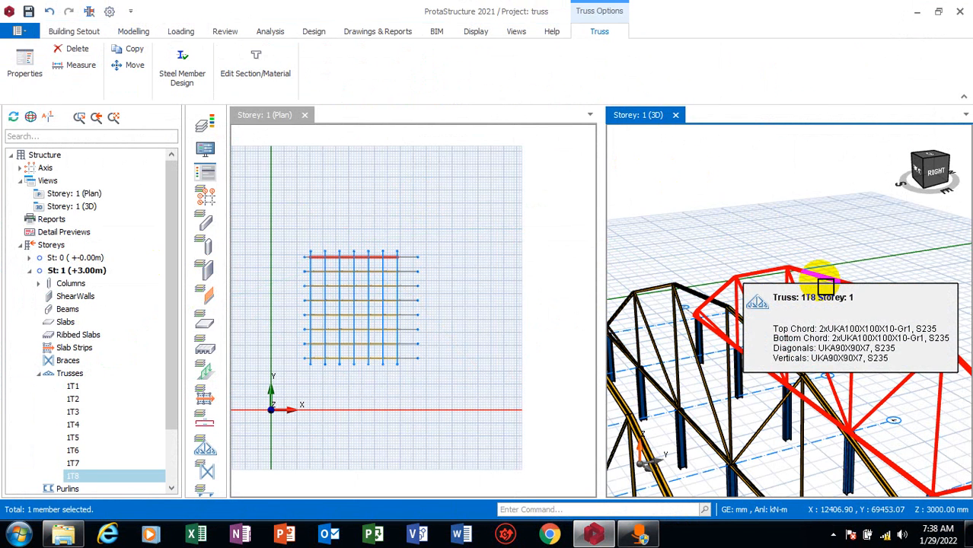
{"action": "key", "text": "Delete"}
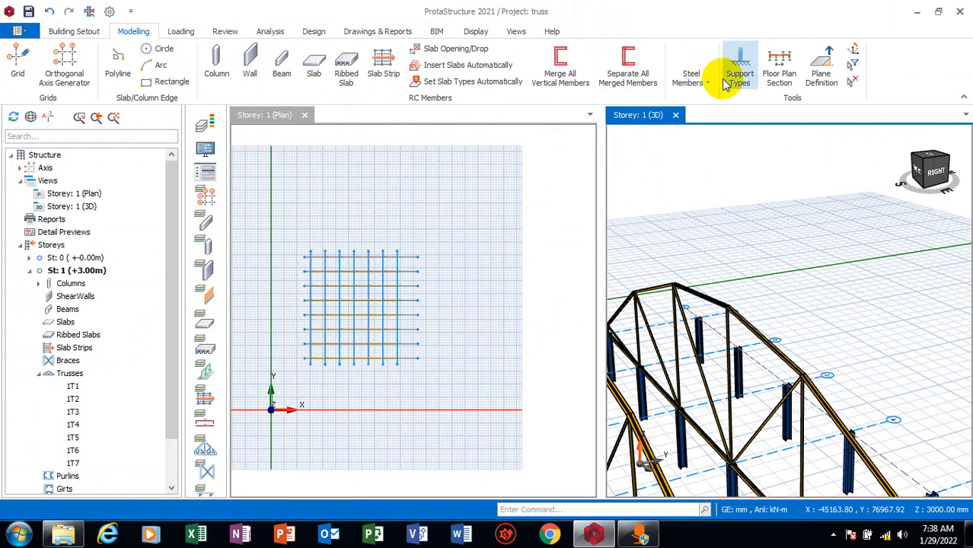
Start a steel truss between two axis intersections, preview the preset truss types in the Truss Generator, and cancel it
{"action": "middle_click_drag", "start_coordinate": [778, 236], "coordinate": [944, 406]}
{"action": "scroll", "coordinate": [946, 313], "scroll_direction": "up", "scroll_amount": 2}
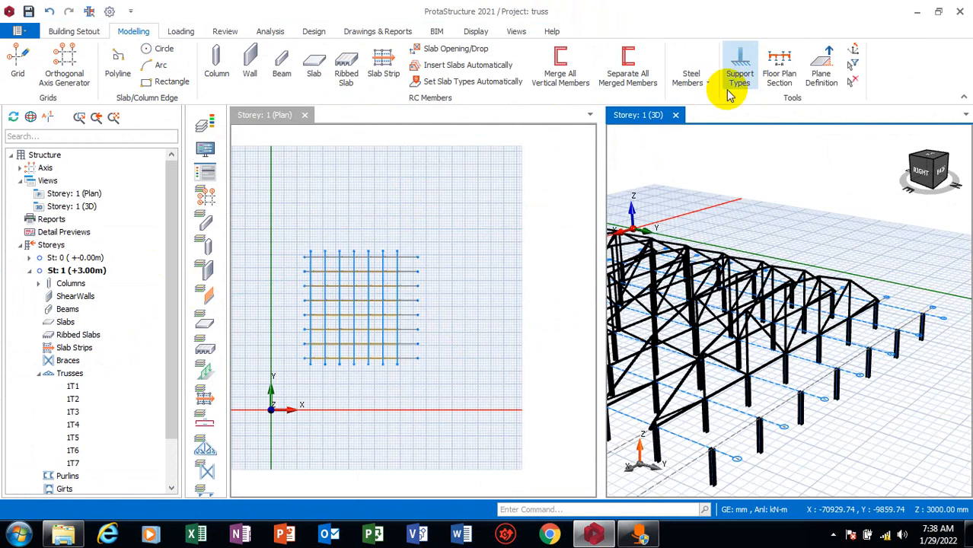
{"action": "left_click", "coordinate": [708, 86]}
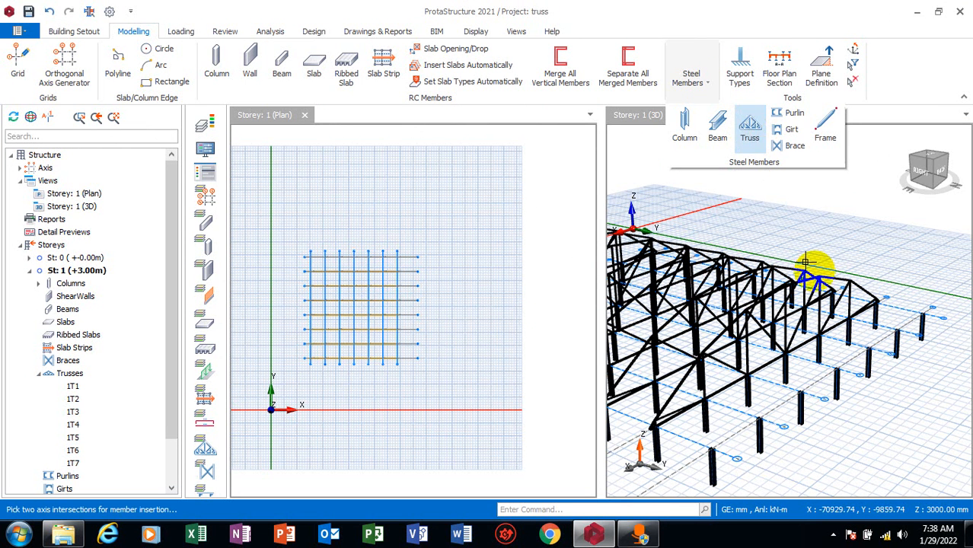
{"action": "left_click", "coordinate": [704, 440]}
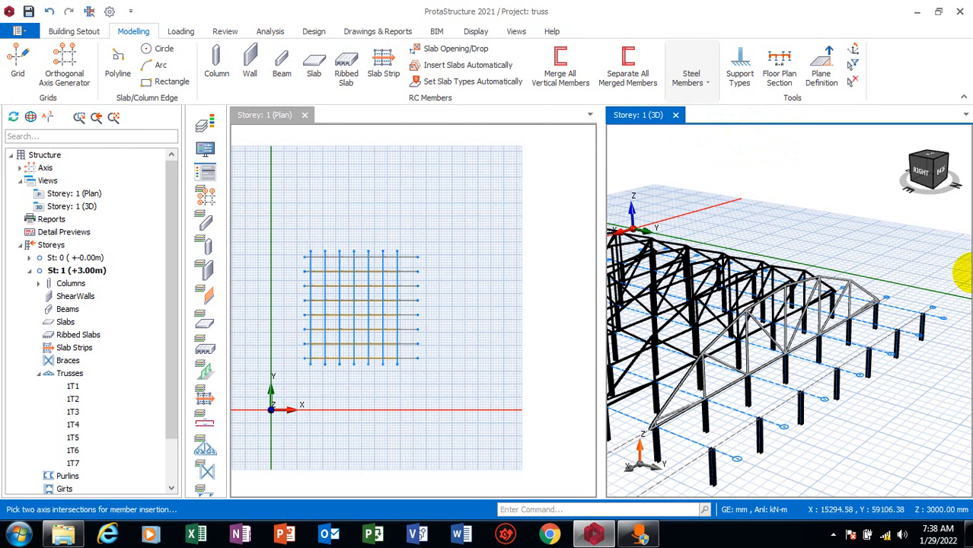
{"action": "left_click", "coordinate": [914, 303]}
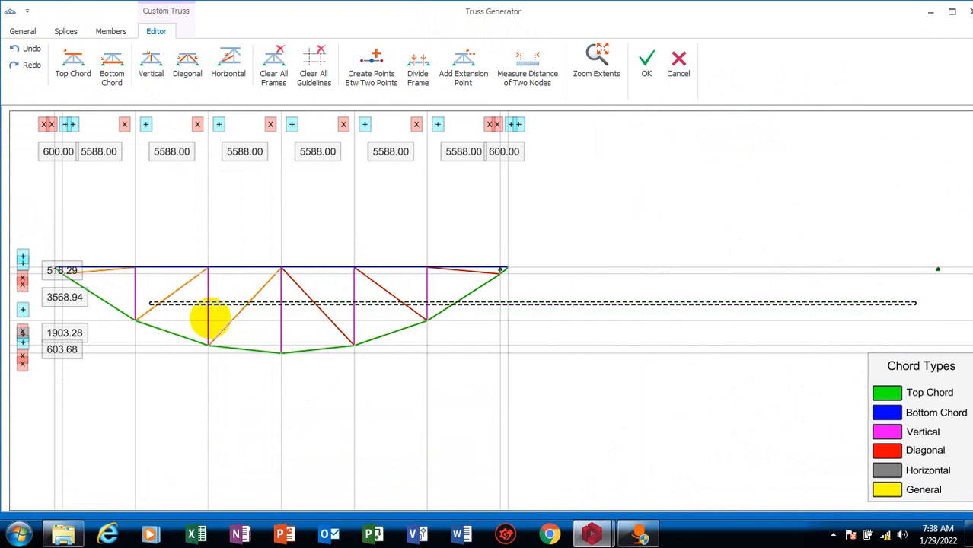
{"action": "left_click", "coordinate": [606, 349]}
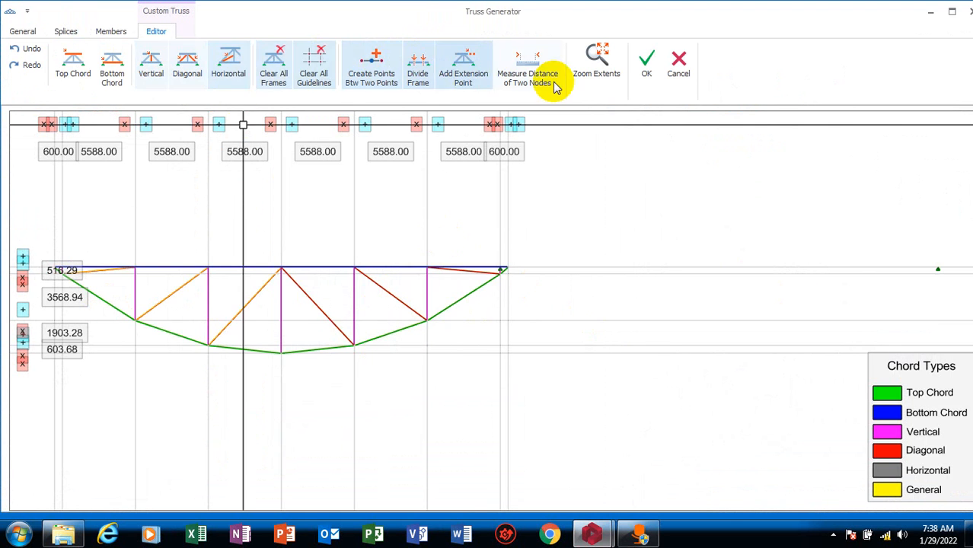
{"action": "left_click", "coordinate": [25, 31]}
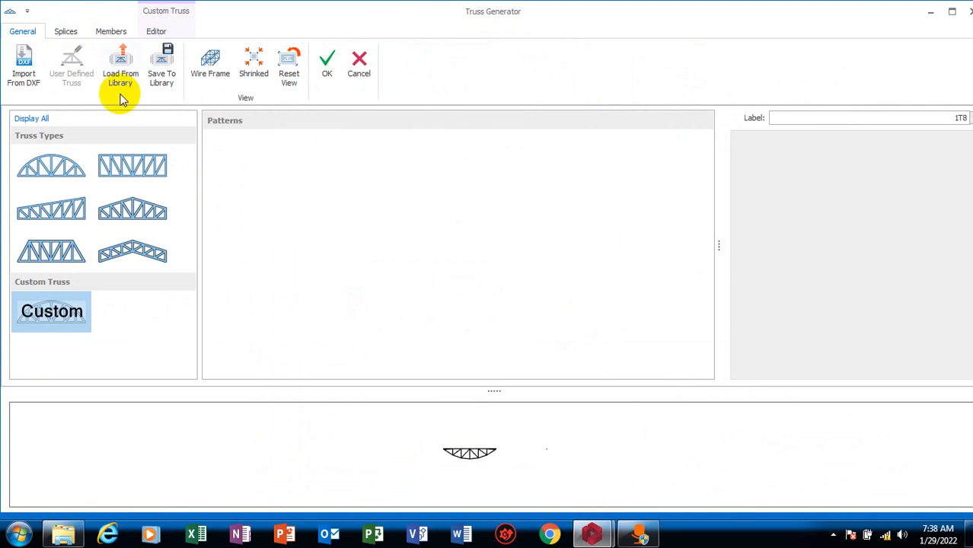
{"action": "left_click", "coordinate": [66, 172]}
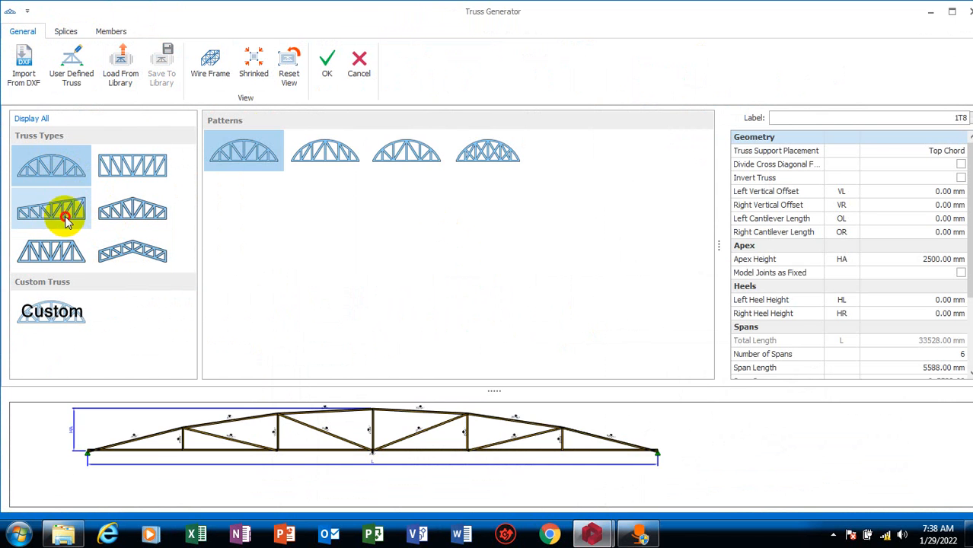
{"action": "left_click", "coordinate": [67, 219]}
{"action": "left_click", "coordinate": [134, 179]}
{"action": "left_click", "coordinate": [139, 209]}
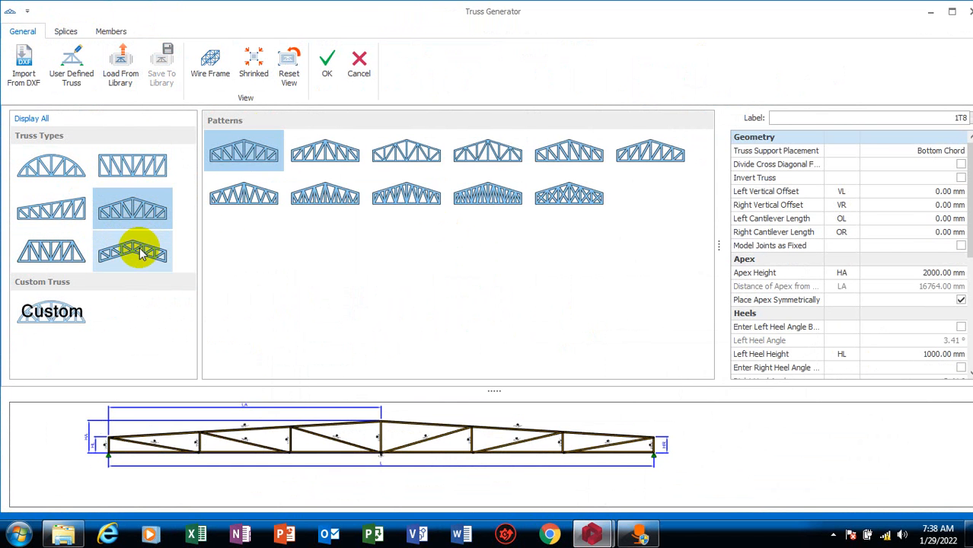
{"action": "left_click", "coordinate": [140, 254]}
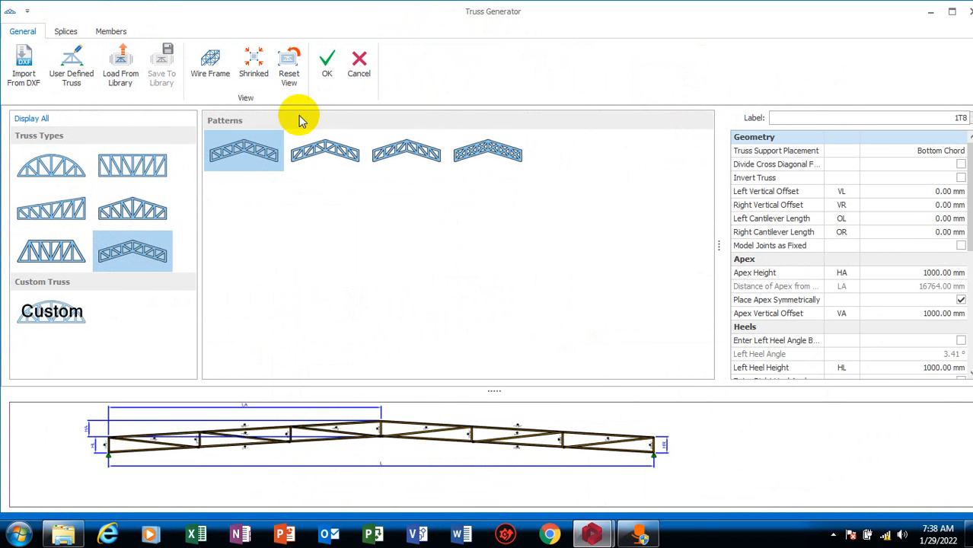
{"action": "left_click", "coordinate": [361, 71]}
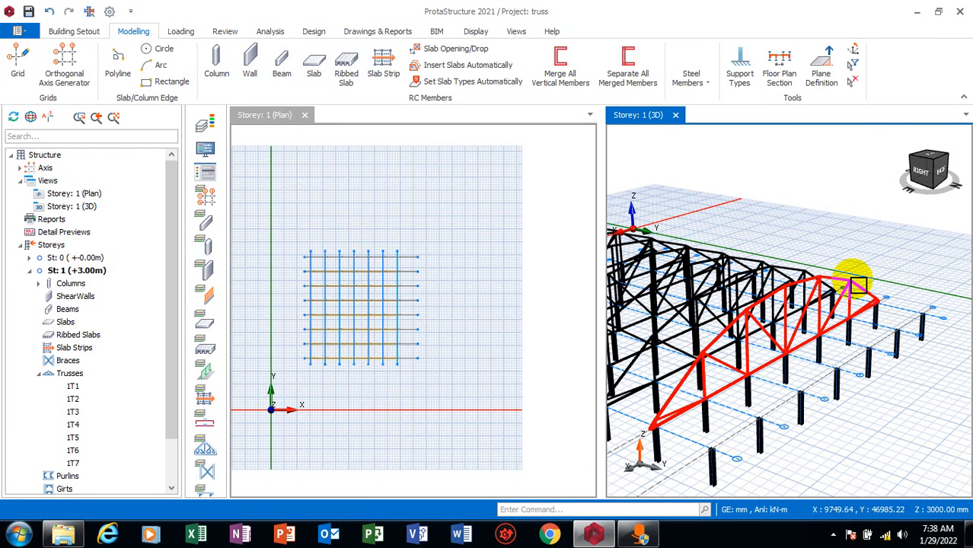
Open the remaining end truss in the custom truss editor and try to divide its top chord near the apex
{"action": "right_click", "coordinate": [856, 283]}
{"action": "left_click", "coordinate": [890, 289]}
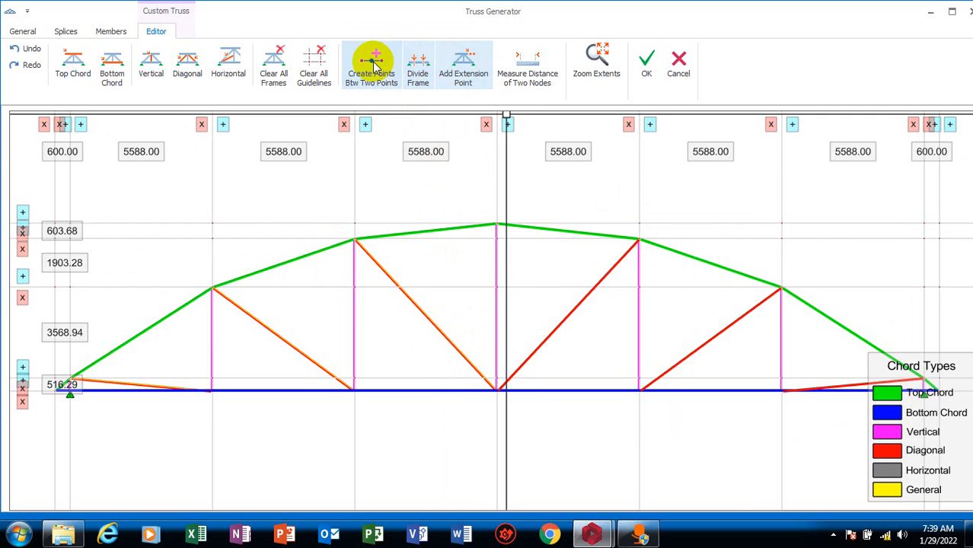
{"action": "left_click", "coordinate": [413, 79]}
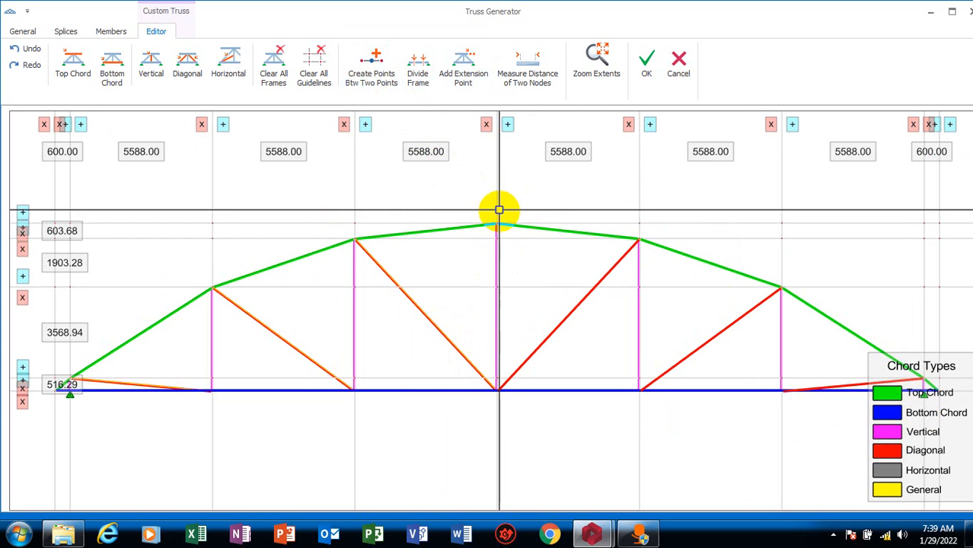
{"action": "scroll", "coordinate": [526, 233], "scroll_direction": "up", "scroll_amount": 4}
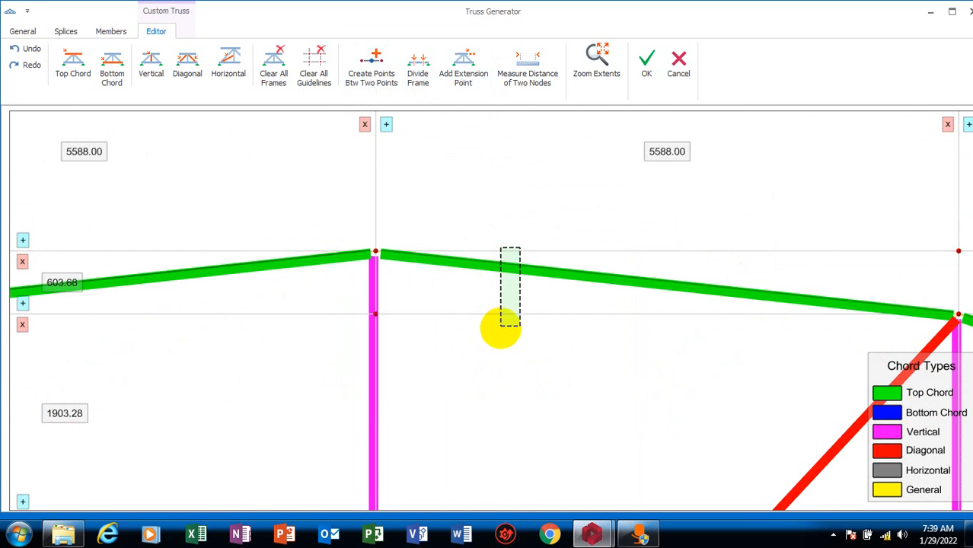
{"action": "scroll", "coordinate": [542, 282], "scroll_direction": "down", "scroll_amount": 6}
{"action": "scroll", "coordinate": [502, 206], "scroll_direction": "up", "scroll_amount": 4}
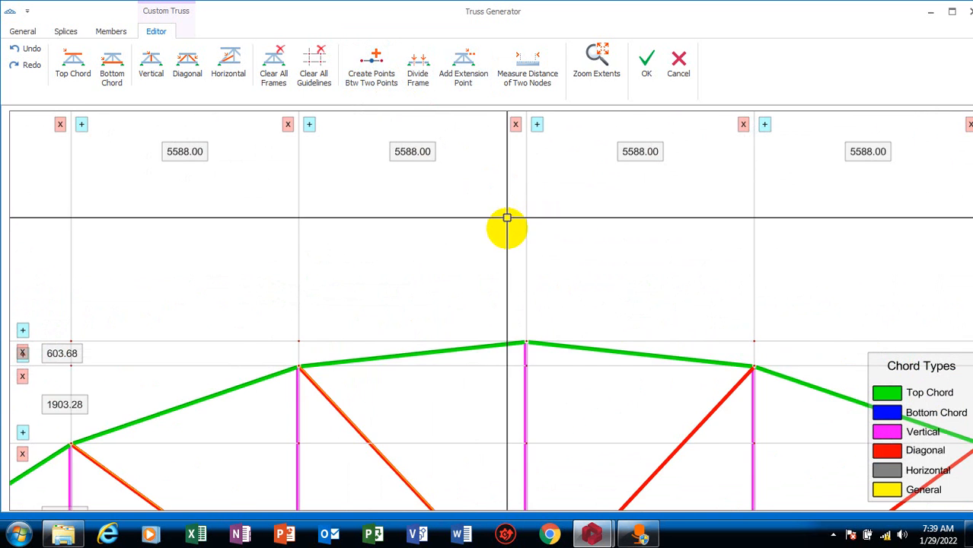
{"action": "scroll", "coordinate": [502, 214], "scroll_direction": "down", "scroll_amount": 3}
{"action": "scroll", "coordinate": [518, 301], "scroll_direction": "up", "scroll_amount": 6}
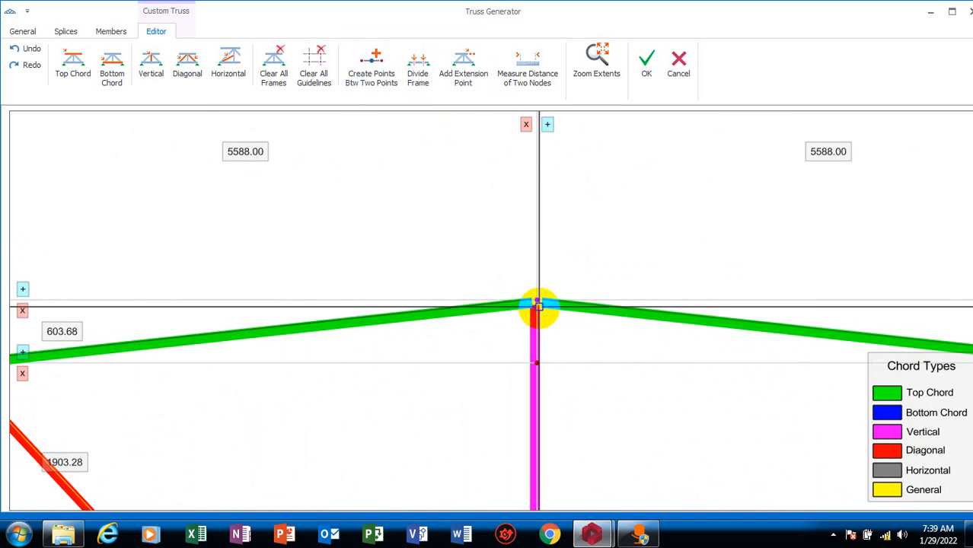
{"action": "scroll", "coordinate": [538, 304], "scroll_direction": "down", "scroll_amount": 5}
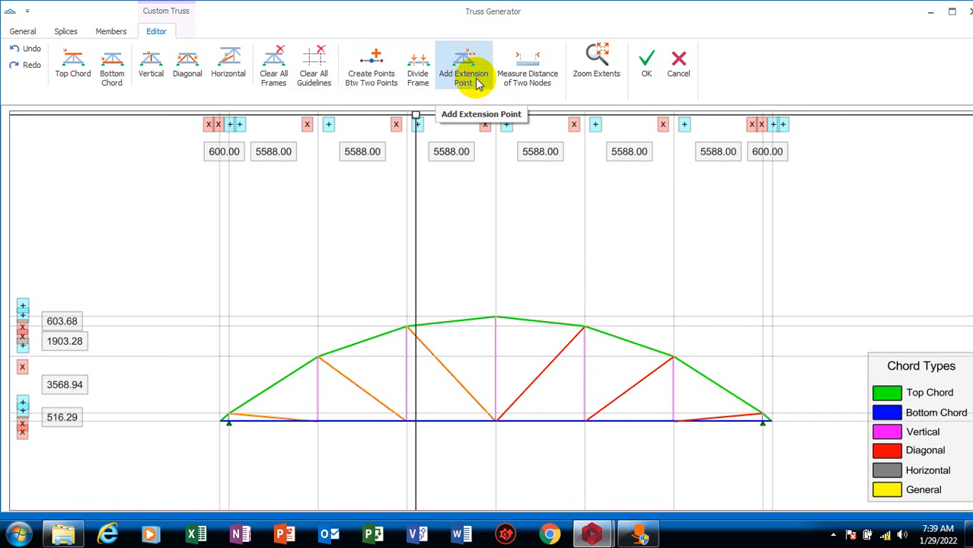
Add an extension point at a distance of 3000 beyond the truss apex, along the line of the central vertical
{"action": "scroll", "coordinate": [502, 420], "scroll_direction": "up", "scroll_amount": 6}
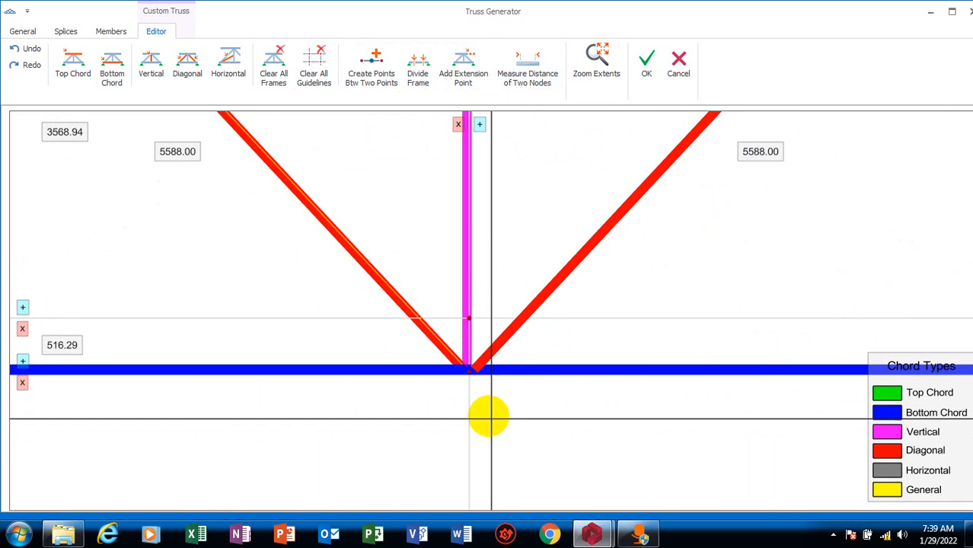
{"action": "scroll", "coordinate": [500, 373], "scroll_direction": "down", "scroll_amount": 4}
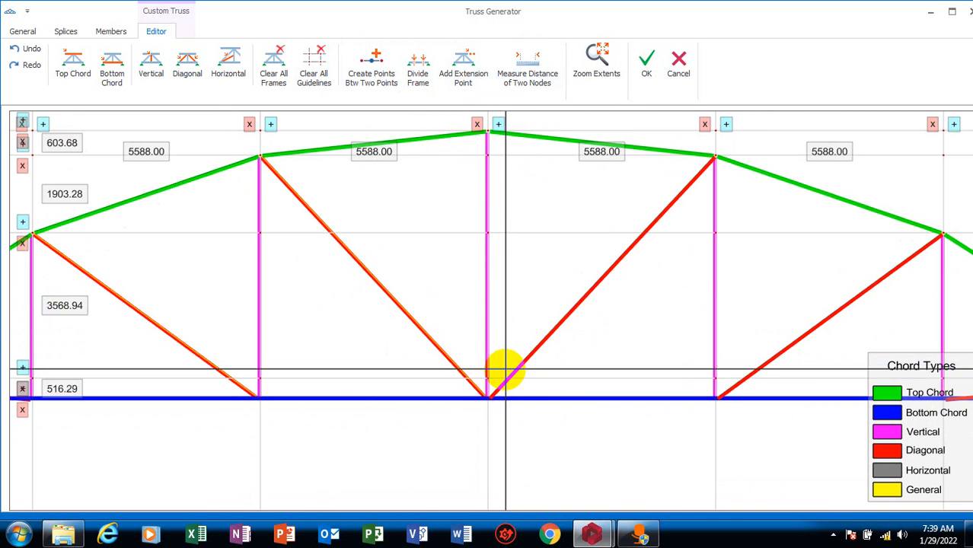
{"action": "scroll", "coordinate": [488, 398], "scroll_direction": "up", "scroll_amount": 5}
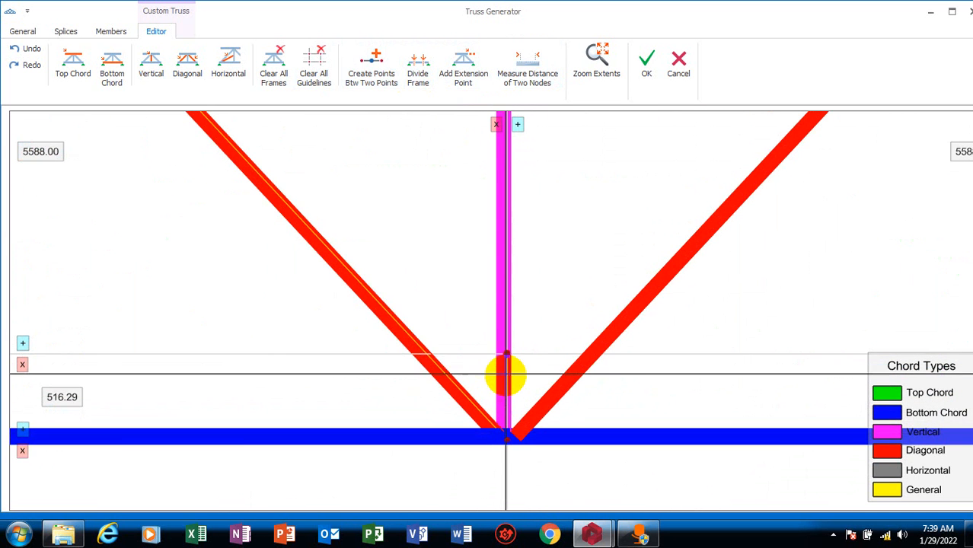
{"action": "scroll", "coordinate": [522, 495], "scroll_direction": "down", "scroll_amount": 4}
{"action": "scroll", "coordinate": [511, 377], "scroll_direction": "up", "scroll_amount": 5}
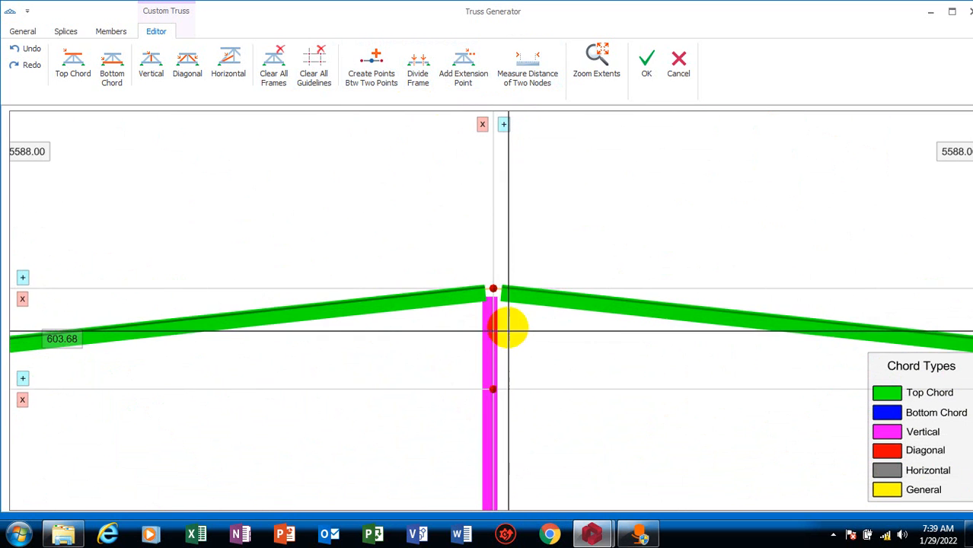
{"action": "left_click", "coordinate": [492, 288]}
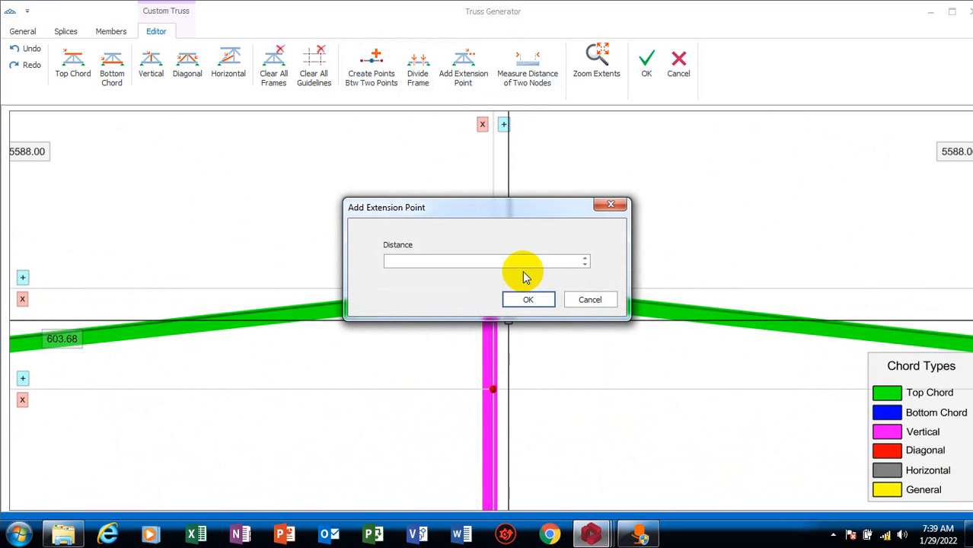
{"action": "type", "text": "3000"}
{"action": "left_click", "coordinate": [527, 299]}
{"action": "scroll", "coordinate": [578, 239], "scroll_direction": "down", "scroll_amount": 3}
{"action": "scroll", "coordinate": [512, 317], "scroll_direction": "up", "scroll_amount": 5}
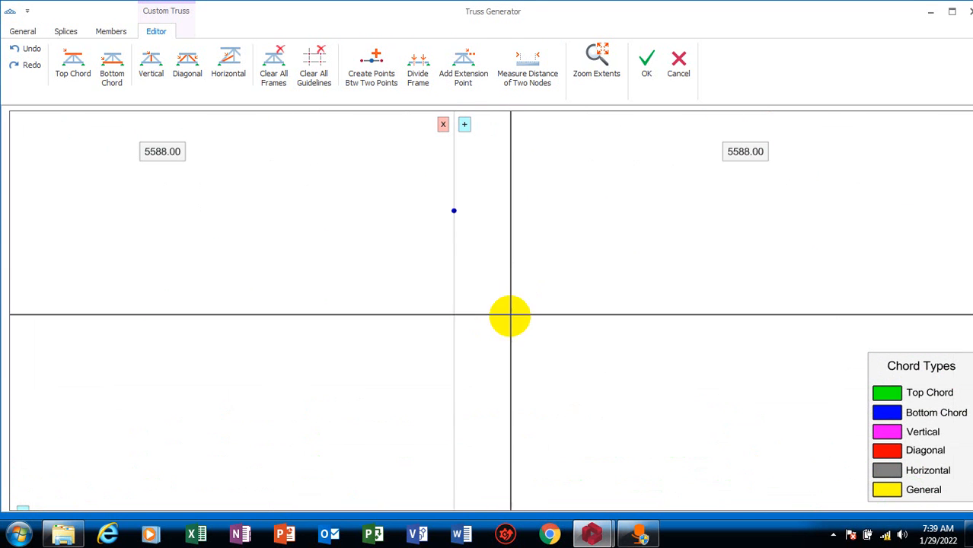
Measure the distance between the extension point above the truss and the apex node
{"action": "scroll", "coordinate": [452, 211], "scroll_direction": "down", "scroll_amount": 3}
{"action": "scroll", "coordinate": [451, 211], "scroll_direction": "up", "scroll_amount": 3}
{"action": "scroll", "coordinate": [456, 203], "scroll_direction": "down", "scroll_amount": 2}
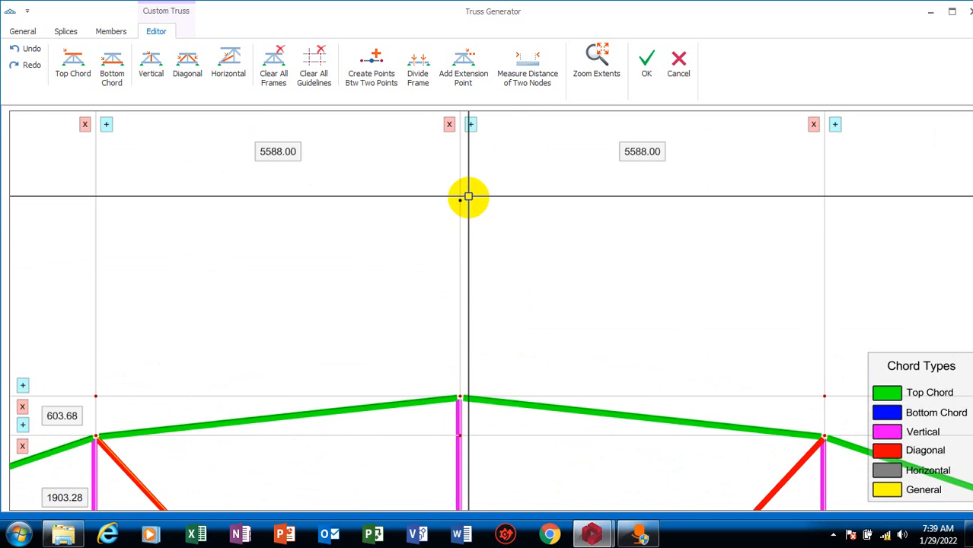
{"action": "left_click", "coordinate": [542, 69]}
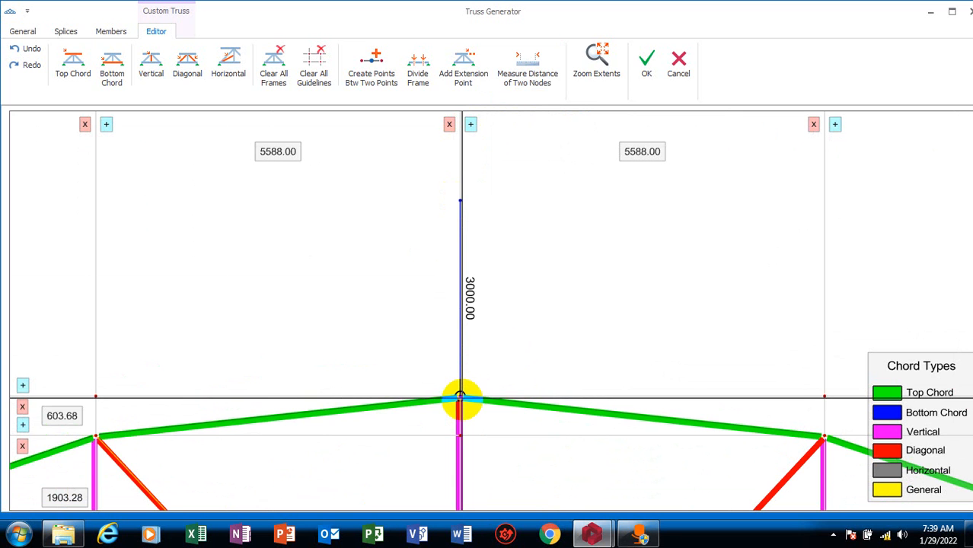
Add an extension point at a distance of 1000 above the top chord node just left of the apex, along its vertical
{"action": "scroll", "coordinate": [487, 369], "scroll_direction": "down", "scroll_amount": 3}
{"action": "scroll", "coordinate": [445, 413], "scroll_direction": "up", "scroll_amount": 2}
{"action": "scroll", "coordinate": [476, 267], "scroll_direction": "up", "scroll_amount": 2}
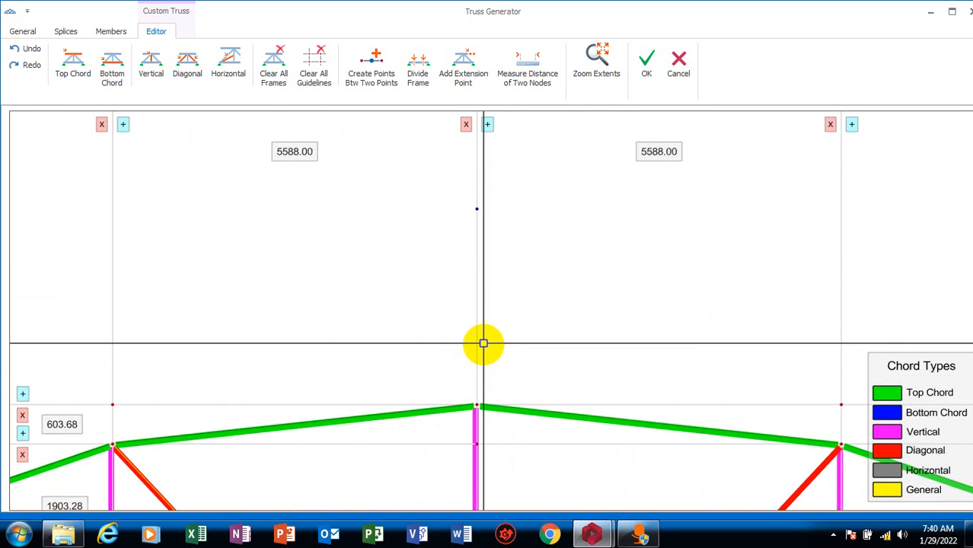
{"action": "scroll", "coordinate": [482, 344], "scroll_direction": "down", "scroll_amount": 3}
{"action": "scroll", "coordinate": [436, 325], "scroll_direction": "up", "scroll_amount": 3}
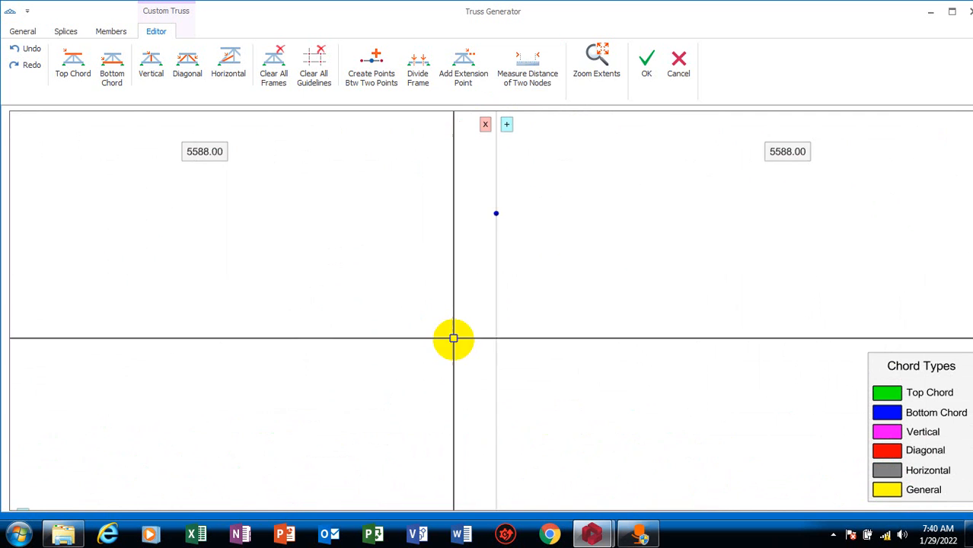
{"action": "scroll", "coordinate": [451, 337], "scroll_direction": "down", "scroll_amount": 1}
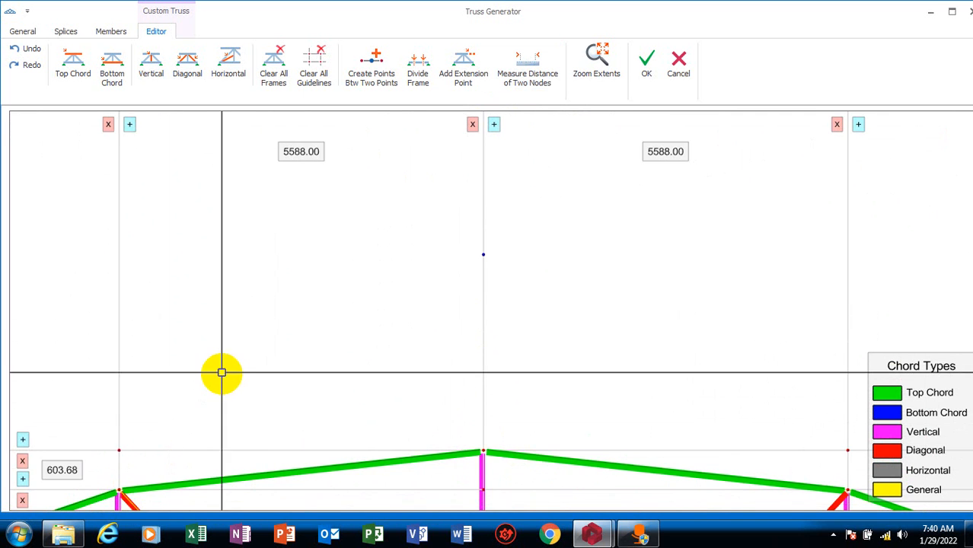
{"action": "scroll", "coordinate": [202, 386], "scroll_direction": "down", "scroll_amount": 2}
{"action": "scroll", "coordinate": [155, 449], "scroll_direction": "up", "scroll_amount": 2}
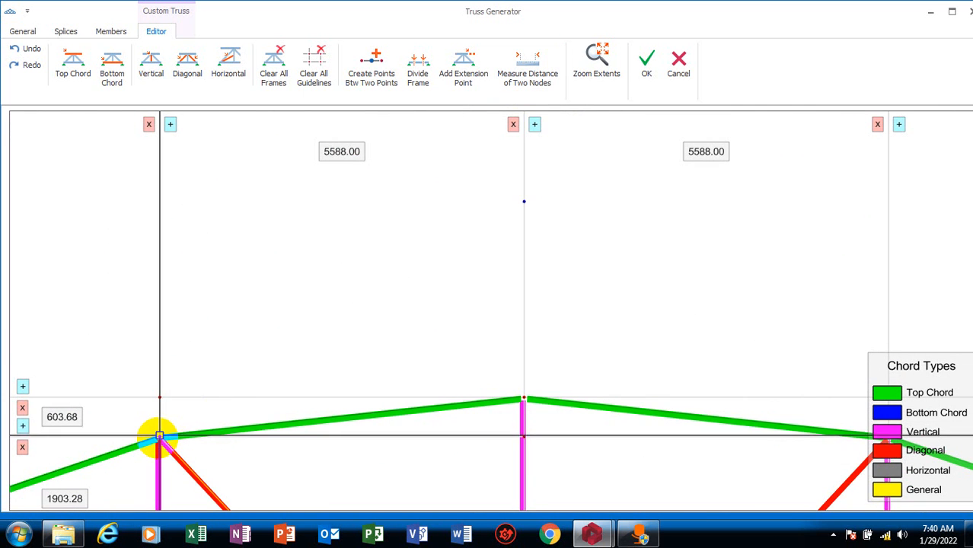
{"action": "scroll", "coordinate": [239, 351], "scroll_direction": "down", "scroll_amount": 2}
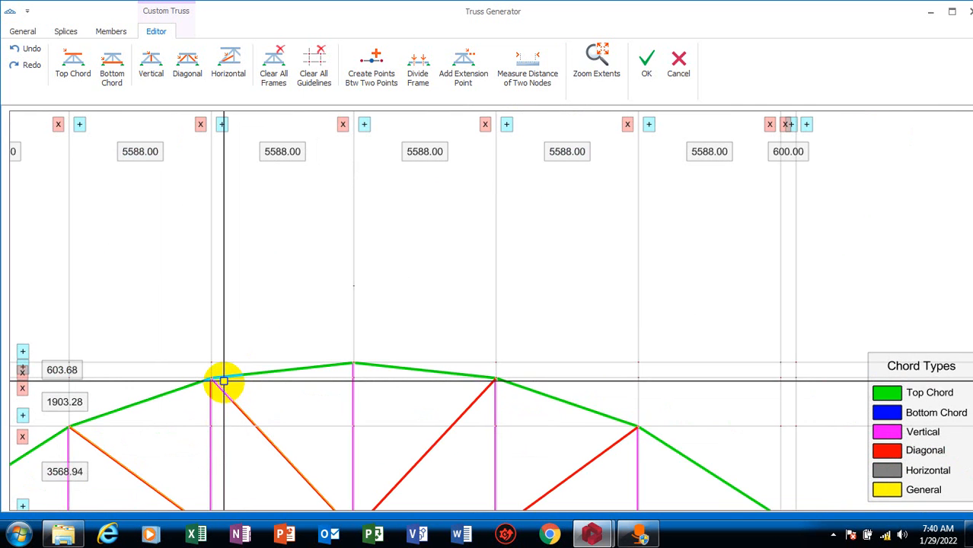
{"action": "scroll", "coordinate": [202, 396], "scroll_direction": "up", "scroll_amount": 3}
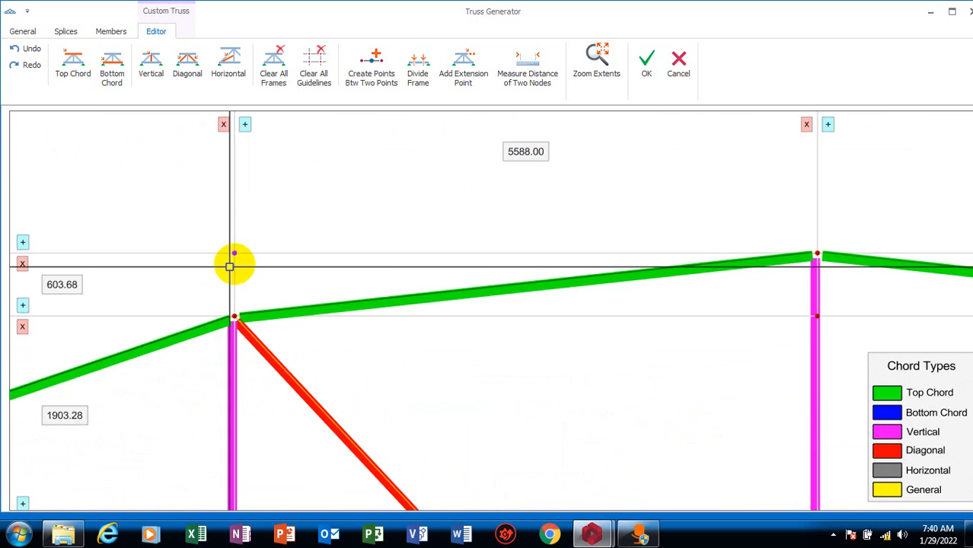
{"action": "scroll", "coordinate": [217, 350], "scroll_direction": "down", "scroll_amount": 3}
{"action": "scroll", "coordinate": [226, 370], "scroll_direction": "up", "scroll_amount": 2}
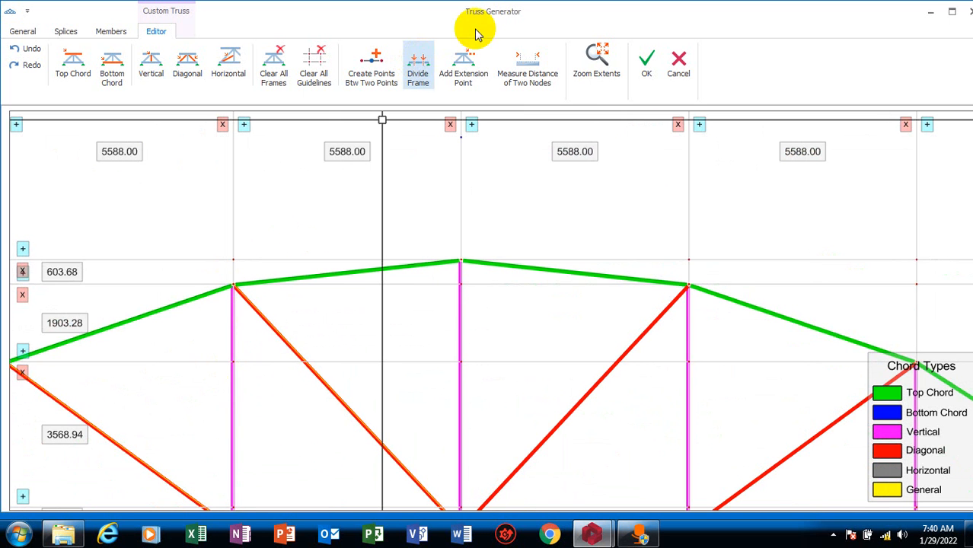
{"action": "left_click", "coordinate": [478, 76]}
{"action": "scroll", "coordinate": [232, 277], "scroll_direction": "up", "scroll_amount": 3}
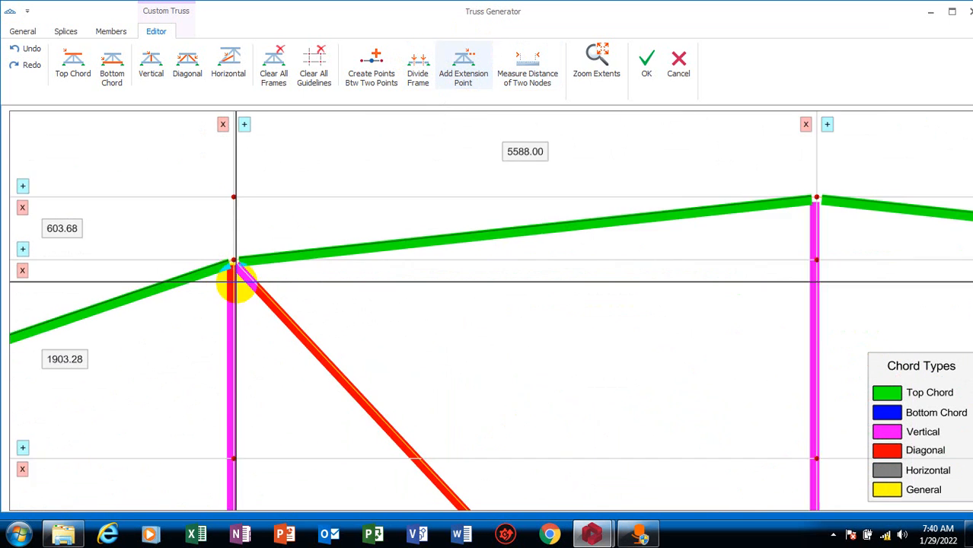
{"action": "scroll", "coordinate": [244, 297], "scroll_direction": "down", "scroll_amount": 3}
{"action": "scroll", "coordinate": [244, 293], "scroll_direction": "up", "scroll_amount": 3}
{"action": "scroll", "coordinate": [288, 386], "scroll_direction": "down", "scroll_amount": 4}
{"action": "scroll", "coordinate": [274, 329], "scroll_direction": "up", "scroll_amount": 3}
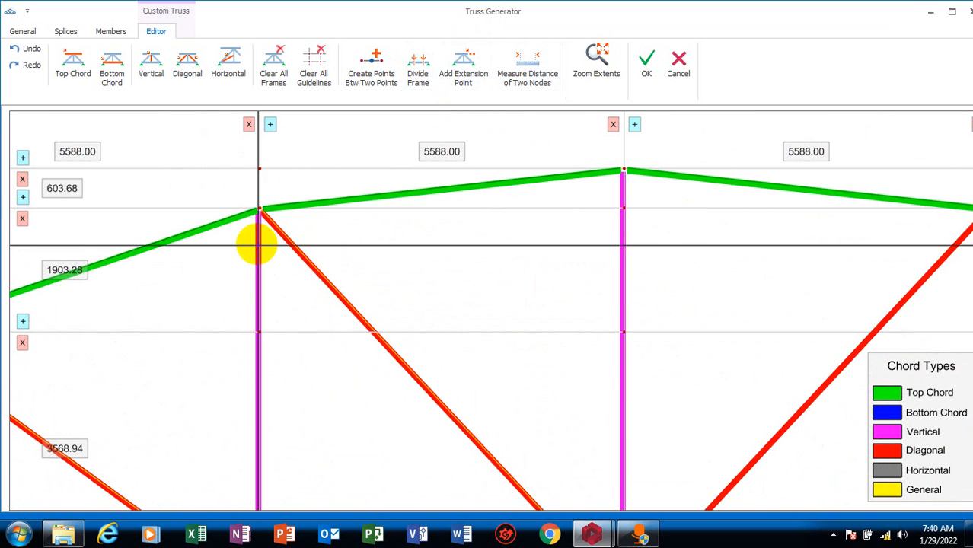
{"action": "left_click", "coordinate": [259, 207]}
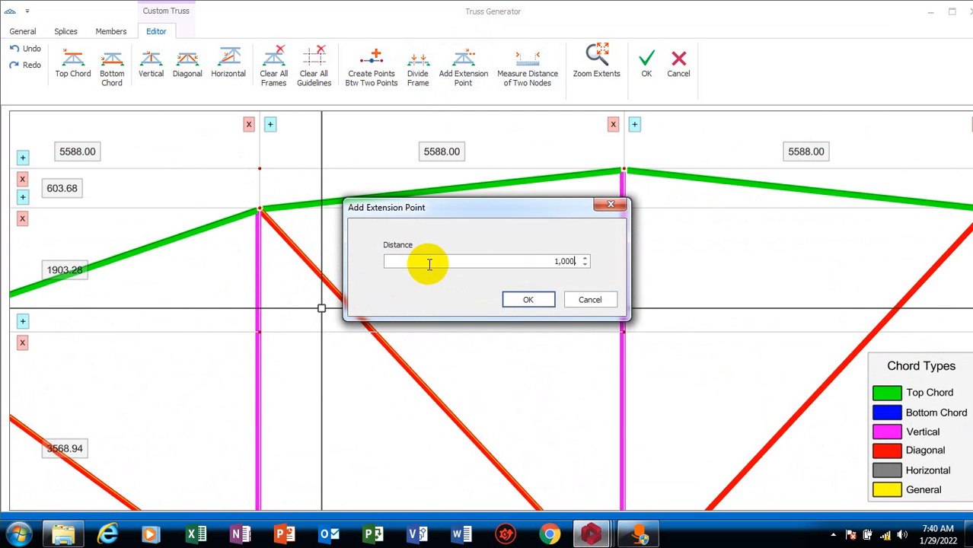
{"action": "left_click", "coordinate": [523, 301]}
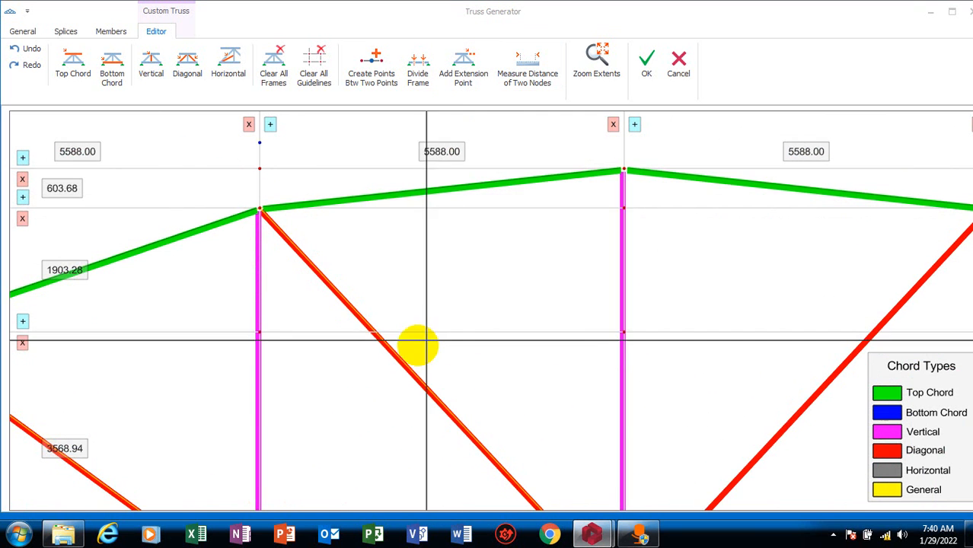
Measure the distance from the new extension point left of the apex to the top chord node beneath it
{"action": "scroll", "coordinate": [411, 354], "scroll_direction": "down", "scroll_amount": 2}
{"action": "scroll", "coordinate": [345, 270], "scroll_direction": "up", "scroll_amount": 4}
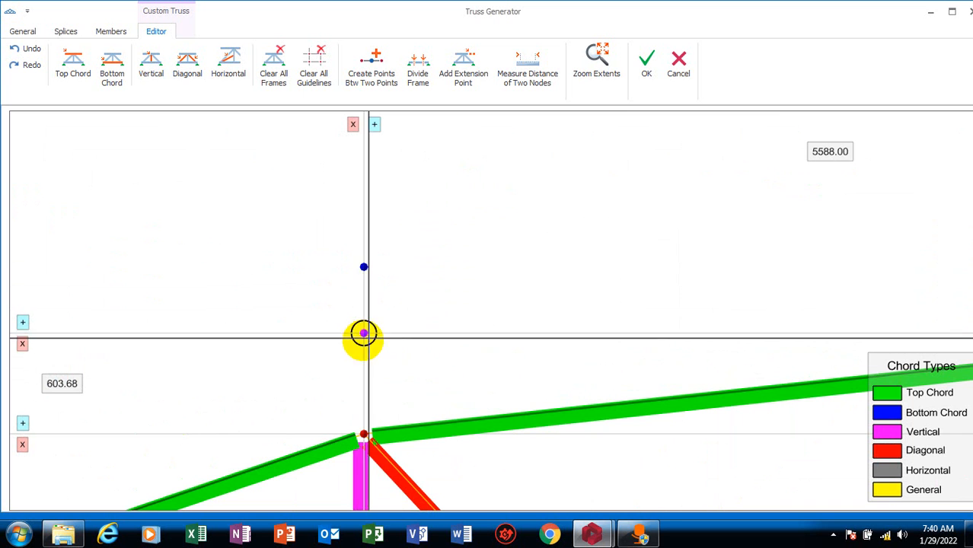
{"action": "left_click", "coordinate": [364, 334]}
{"action": "scroll", "coordinate": [378, 348], "scroll_direction": "down", "scroll_amount": 2}
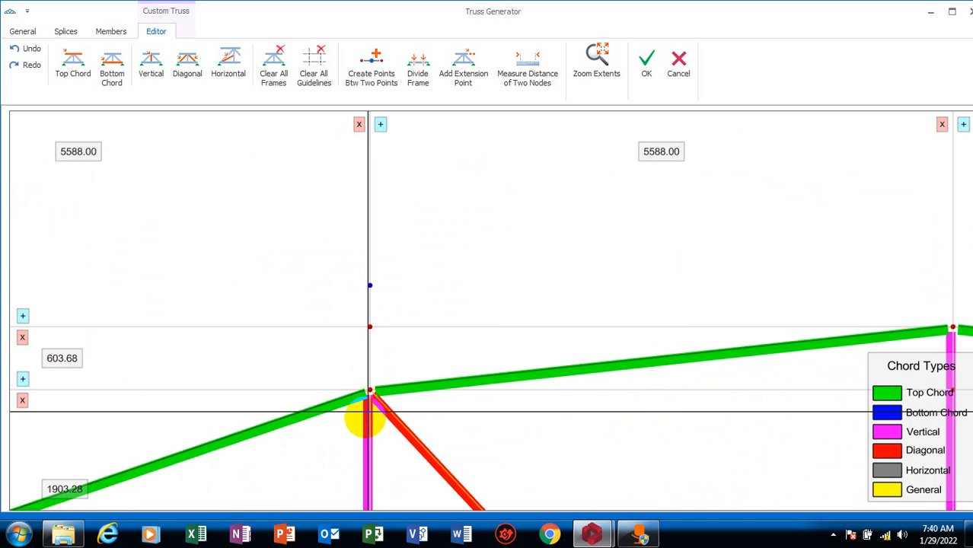
{"action": "scroll", "coordinate": [355, 417], "scroll_direction": "up", "scroll_amount": 2}
{"action": "scroll", "coordinate": [354, 359], "scroll_direction": "down", "scroll_amount": 4}
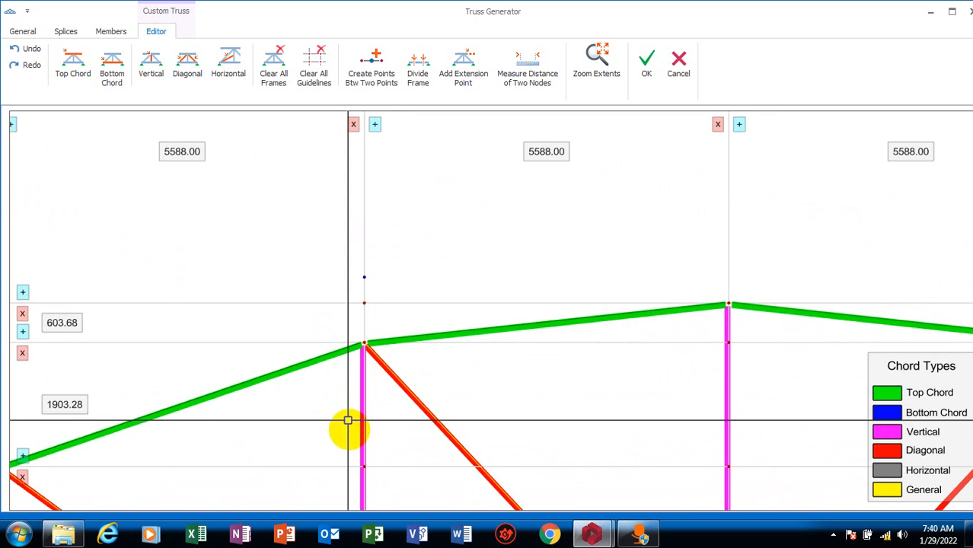
{"action": "scroll", "coordinate": [379, 310], "scroll_direction": "up", "scroll_amount": 2}
{"action": "scroll", "coordinate": [353, 361], "scroll_direction": "up", "scroll_amount": 3}
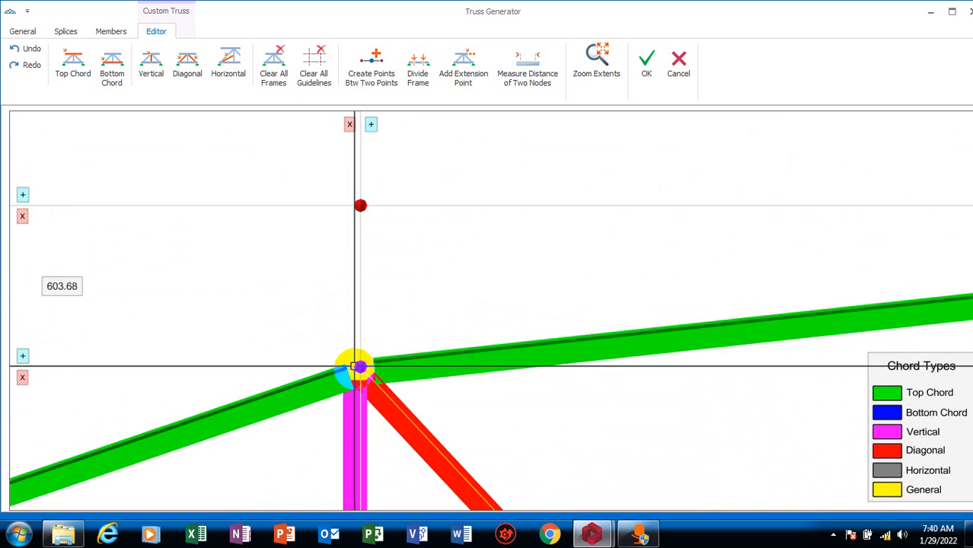
{"action": "scroll", "coordinate": [363, 366], "scroll_direction": "down", "scroll_amount": 2}
{"action": "scroll", "coordinate": [354, 373], "scroll_direction": "up", "scroll_amount": 2}
{"action": "scroll", "coordinate": [354, 374], "scroll_direction": "down", "scroll_amount": 2}
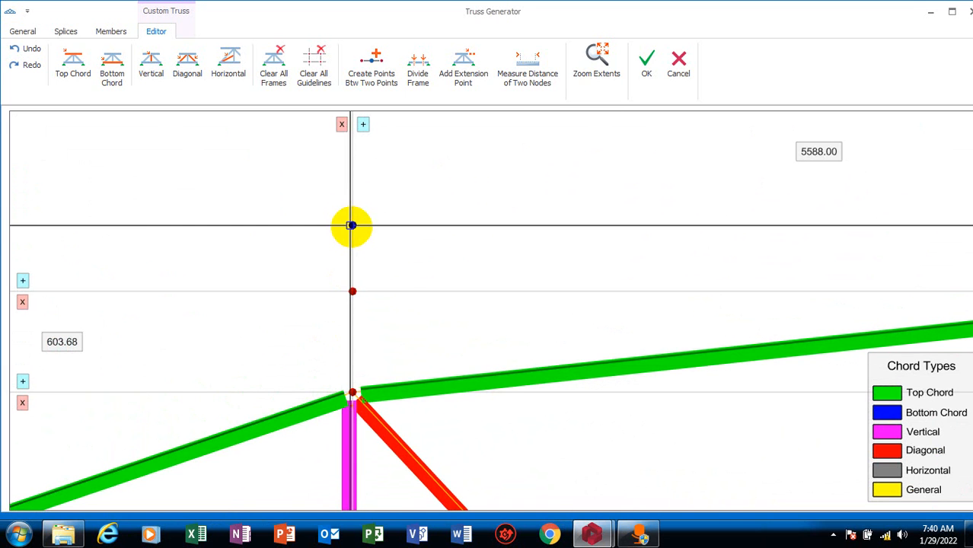
{"action": "left_click", "coordinate": [536, 70]}
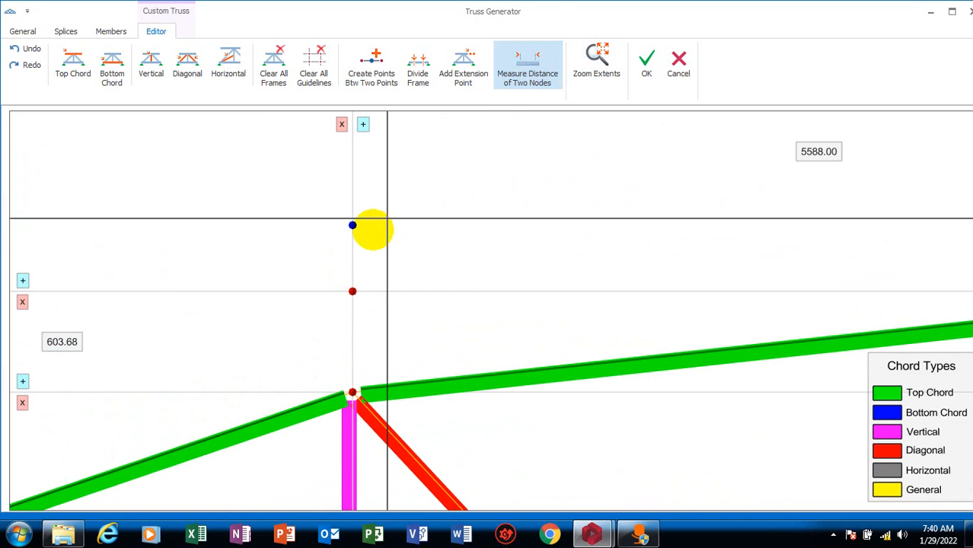
{"action": "left_click", "coordinate": [352, 224]}
{"action": "left_click", "coordinate": [352, 392]}
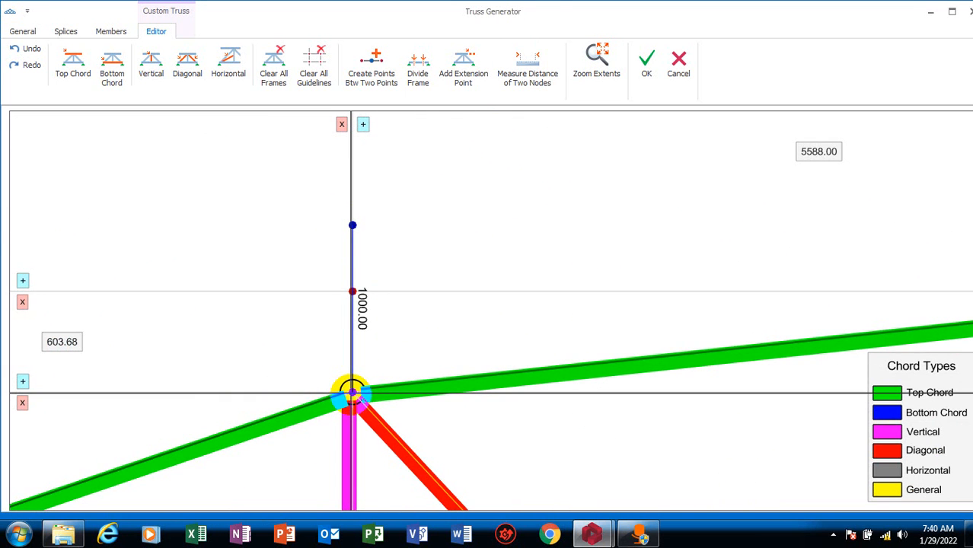
Add an extension point at a distance of 1000 above the top chord node just right of the apex, along its vertical
{"action": "scroll", "coordinate": [304, 316], "scroll_direction": "down", "scroll_amount": 5}
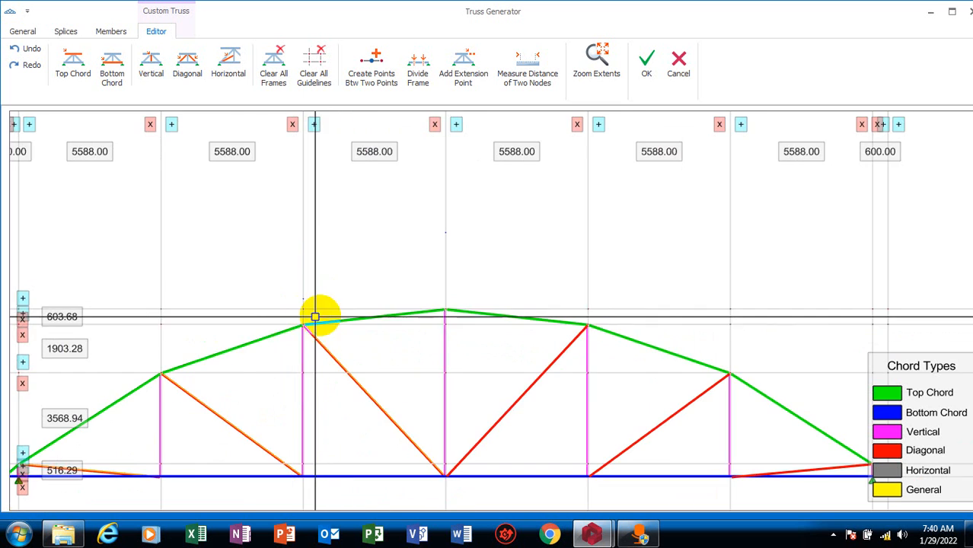
{"action": "scroll", "coordinate": [635, 306], "scroll_direction": "up", "scroll_amount": 3}
{"action": "scroll", "coordinate": [311, 370], "scroll_direction": "down", "scroll_amount": 4}
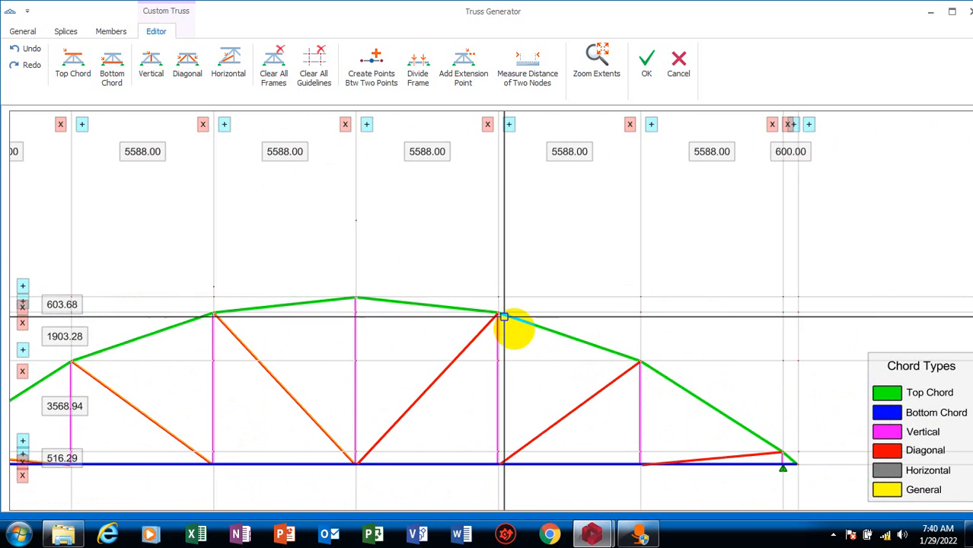
{"action": "scroll", "coordinate": [474, 318], "scroll_direction": "up", "scroll_amount": 4}
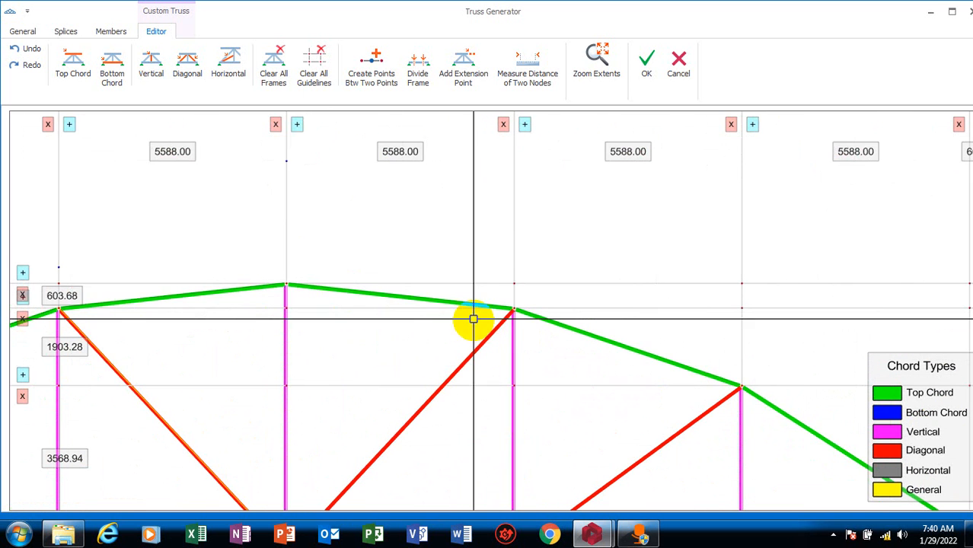
{"action": "left_click", "coordinate": [472, 61]}
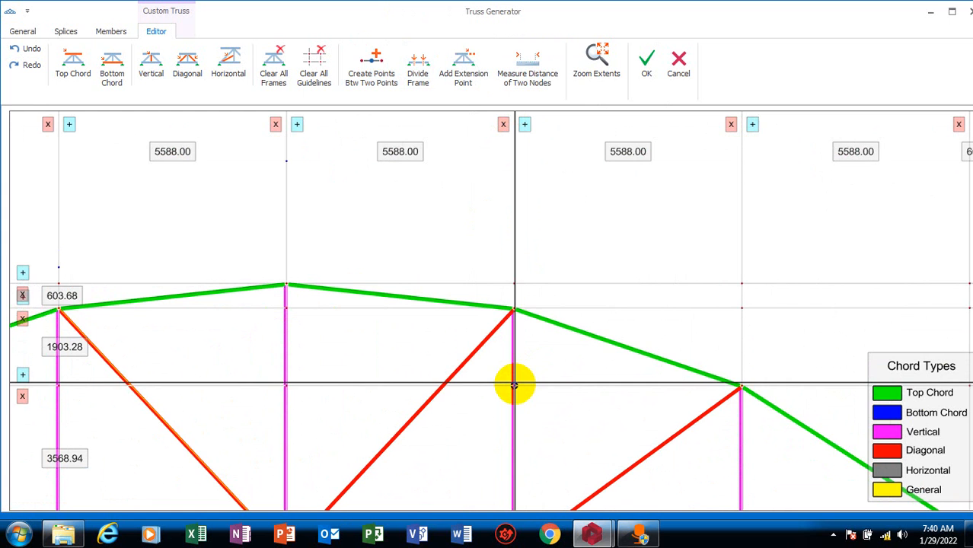
{"action": "scroll", "coordinate": [512, 330], "scroll_direction": "up", "scroll_amount": 4}
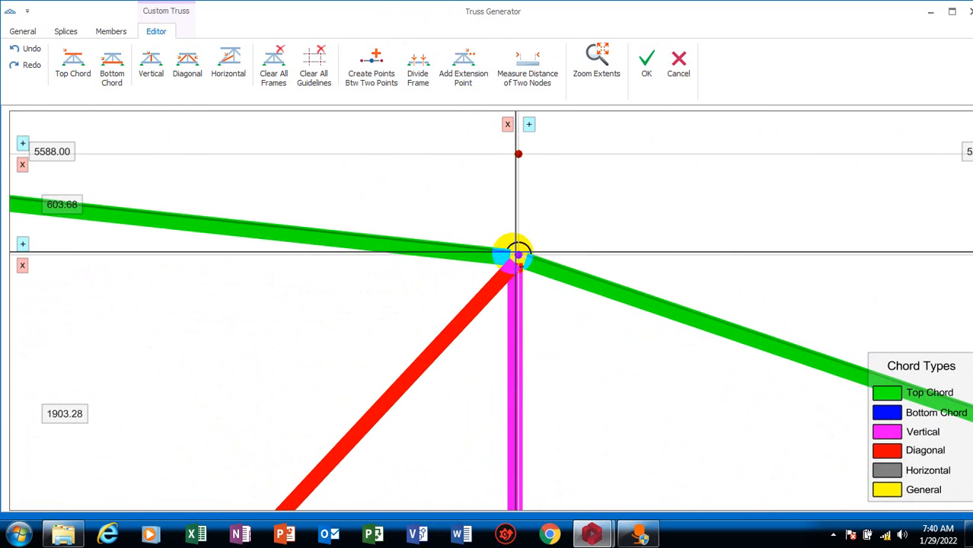
{"action": "left_click", "coordinate": [516, 256]}
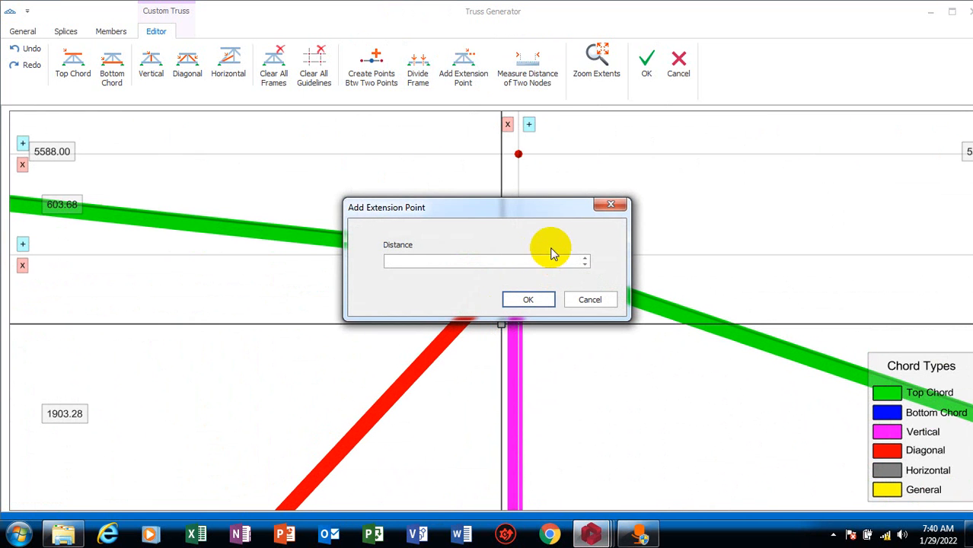
{"action": "type", "text": "1000"}
{"action": "left_click", "coordinate": [550, 303]}
Draw a vertical member from the top chord node left of the apex up to its extension point
{"action": "scroll", "coordinate": [525, 308], "scroll_direction": "down", "scroll_amount": 3}
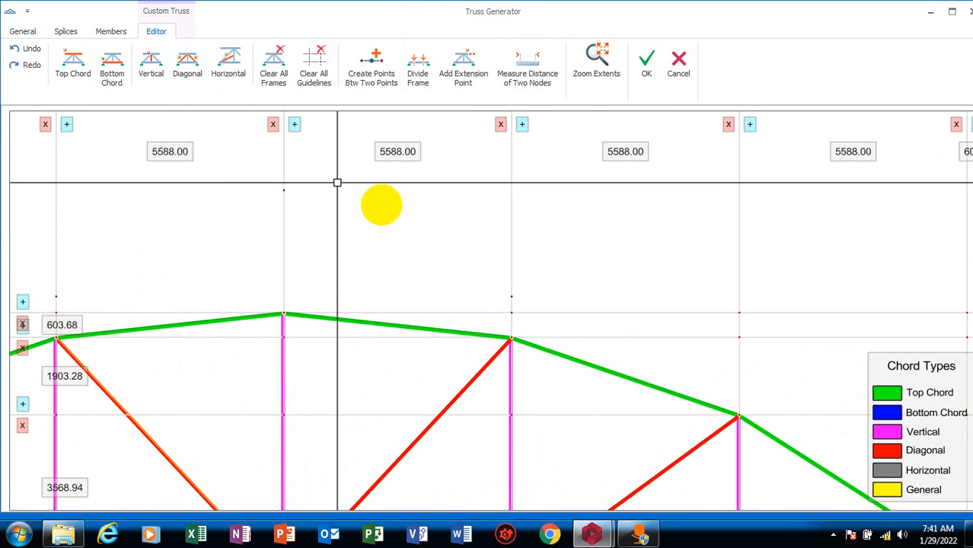
{"action": "scroll", "coordinate": [235, 254], "scroll_direction": "down", "scroll_amount": 3}
{"action": "scroll", "coordinate": [345, 211], "scroll_direction": "up", "scroll_amount": 3}
{"action": "scroll", "coordinate": [293, 267], "scroll_direction": "down", "scroll_amount": 2}
{"action": "left_click", "coordinate": [98, 80]}
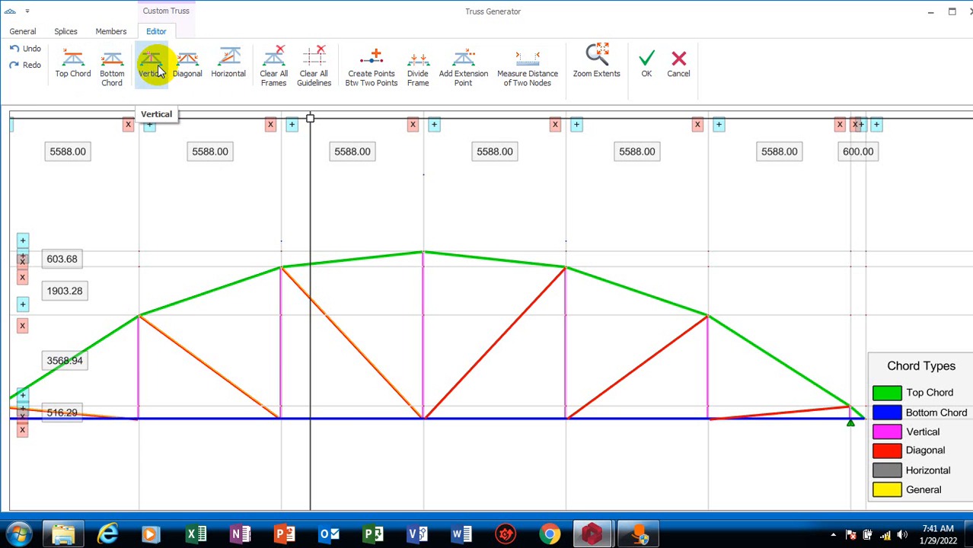
{"action": "scroll", "coordinate": [296, 254], "scroll_direction": "up", "scroll_amount": 3}
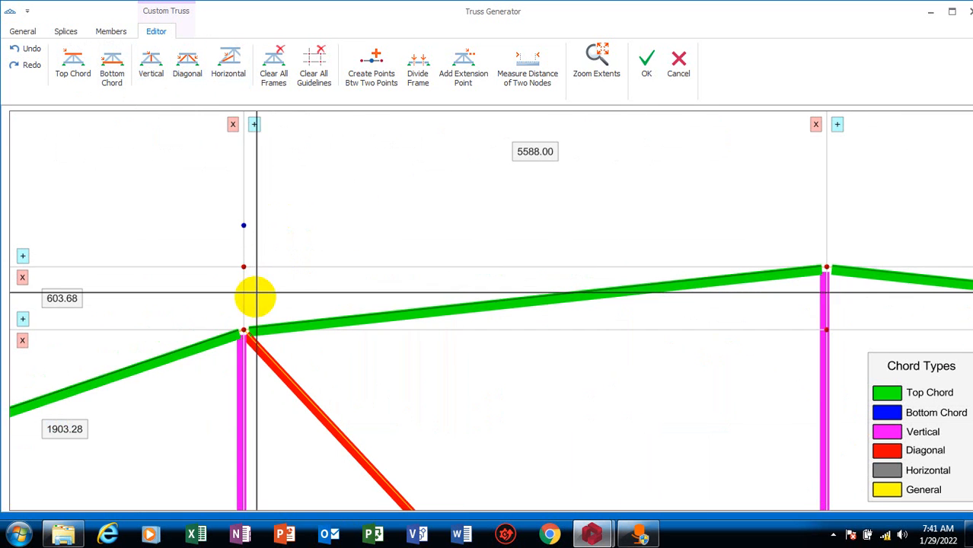
{"action": "left_click", "coordinate": [242, 328]}
{"action": "left_click", "coordinate": [243, 226]}
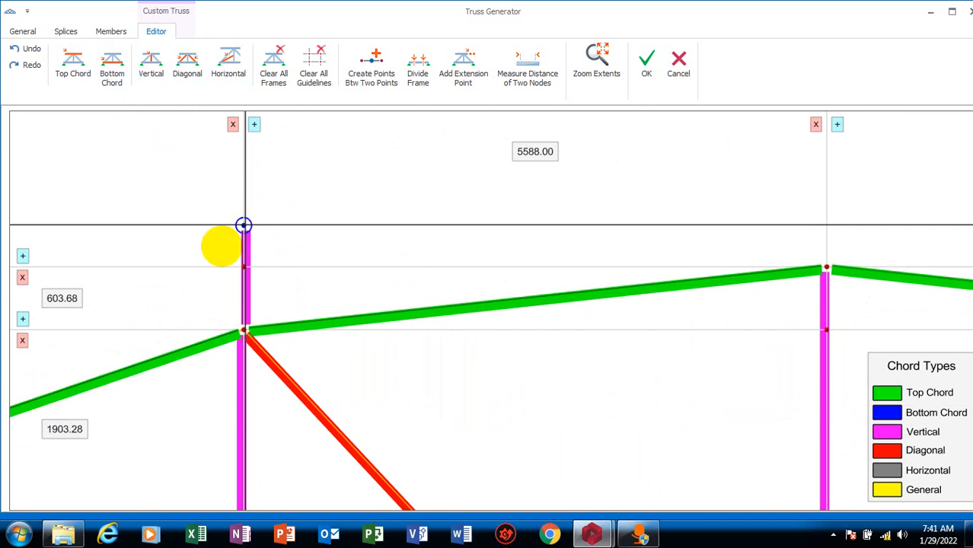
Draw a vertical member from the top chord node right of the apex up to its extension point
{"action": "scroll", "coordinate": [95, 366], "scroll_direction": "down", "scroll_amount": 3}
{"action": "scroll", "coordinate": [297, 324], "scroll_direction": "up", "scroll_amount": 5}
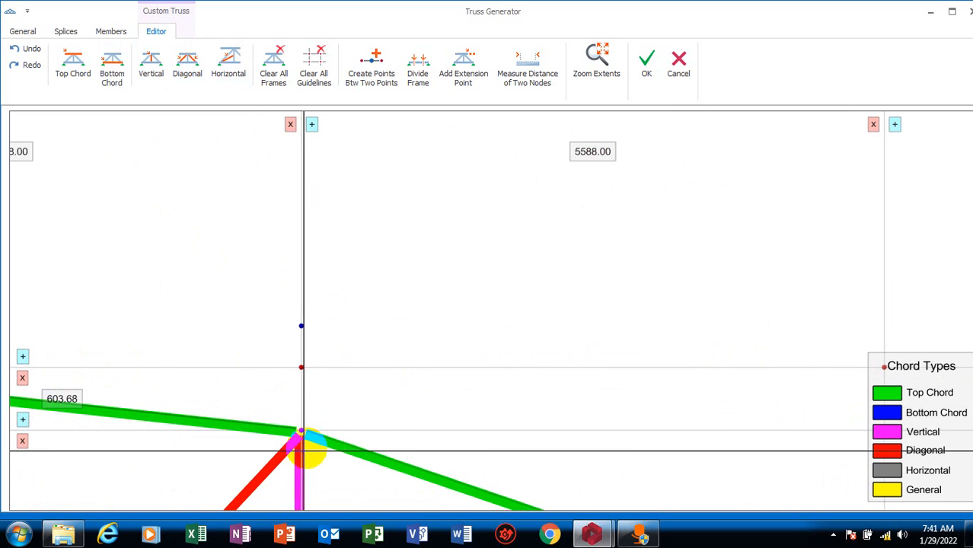
{"action": "left_click", "coordinate": [301, 432]}
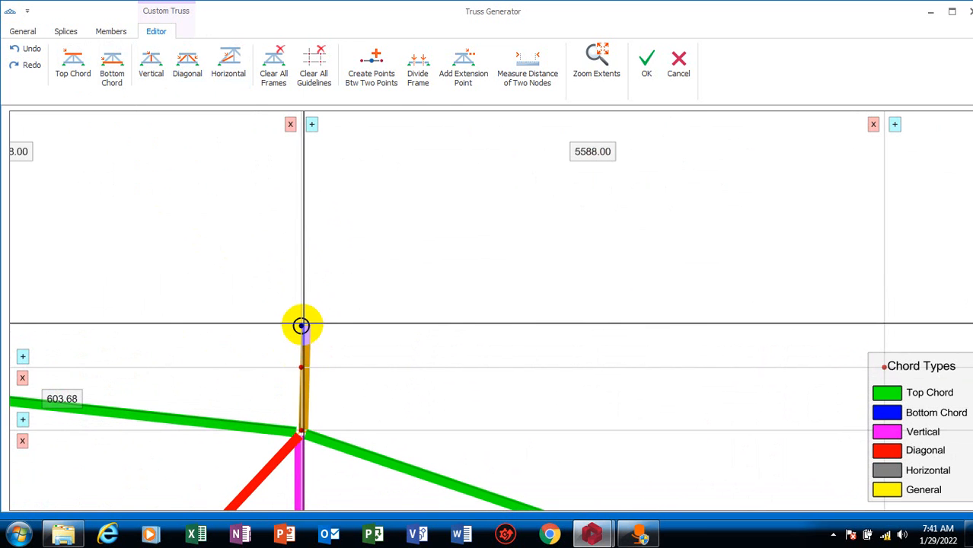
{"action": "left_click", "coordinate": [301, 325]}
Draw sloping members from the extension point left of the apex to the apex extension point and down to the one on the right
{"action": "scroll", "coordinate": [449, 343], "scroll_direction": "down", "scroll_amount": 5}
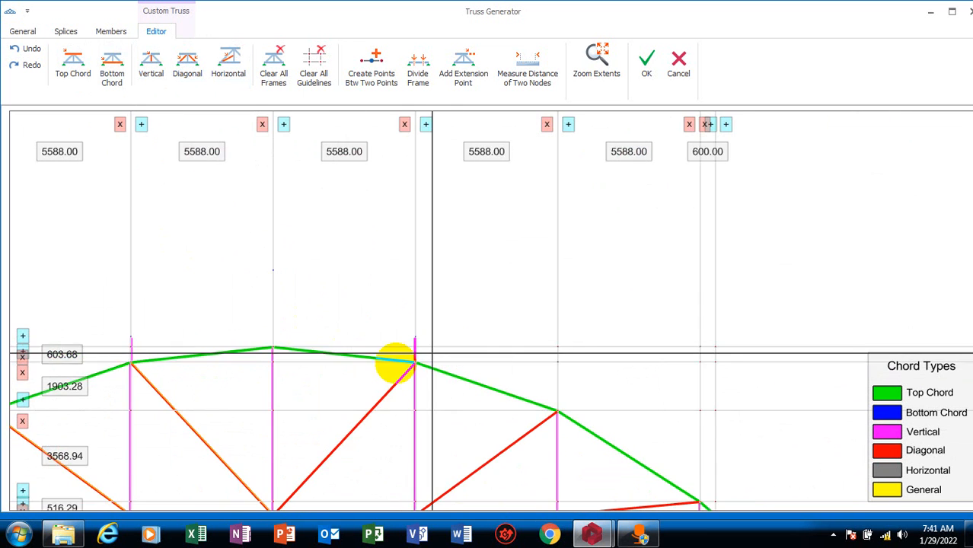
{"action": "scroll", "coordinate": [149, 368], "scroll_direction": "up", "scroll_amount": 3}
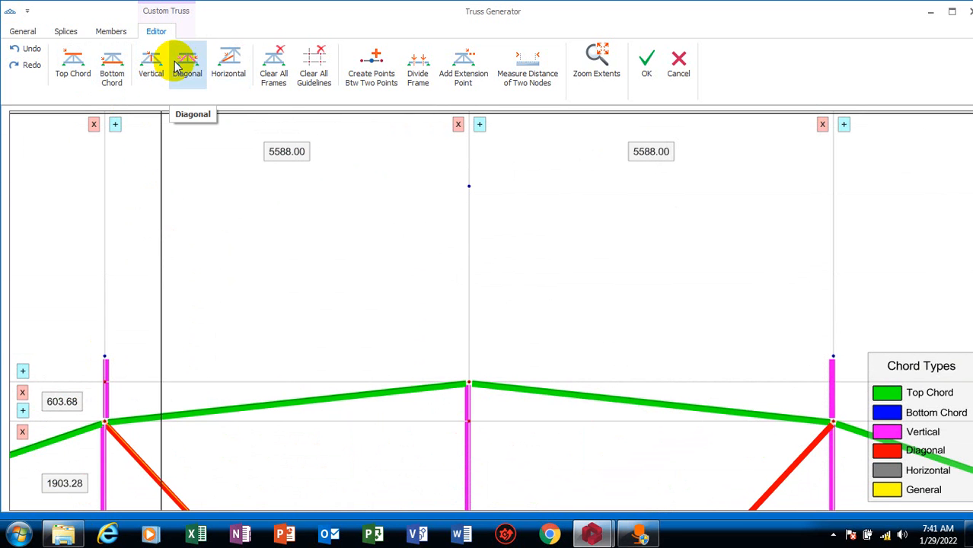
{"action": "left_click", "coordinate": [104, 355]}
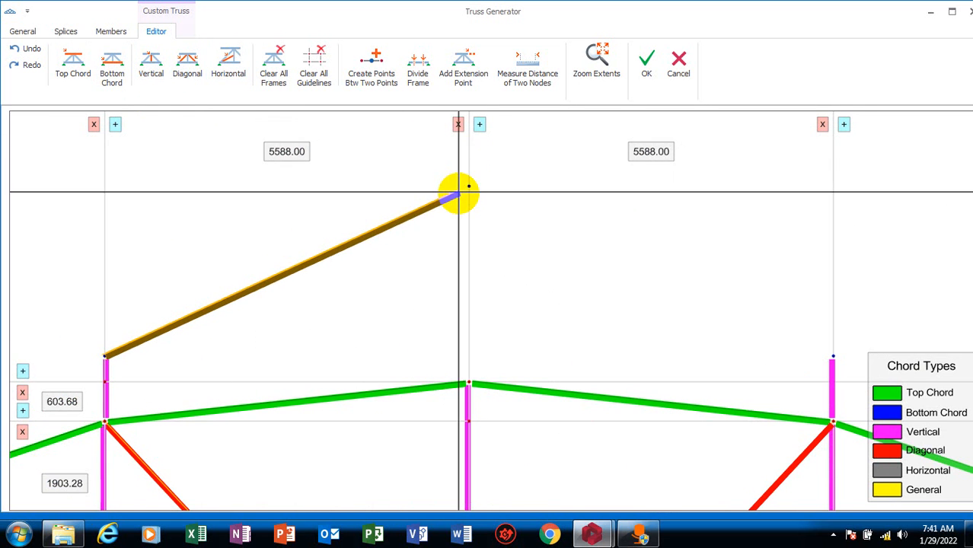
{"action": "left_click", "coordinate": [467, 187]}
{"action": "left_click", "coordinate": [469, 186]}
{"action": "left_click", "coordinate": [833, 355]}
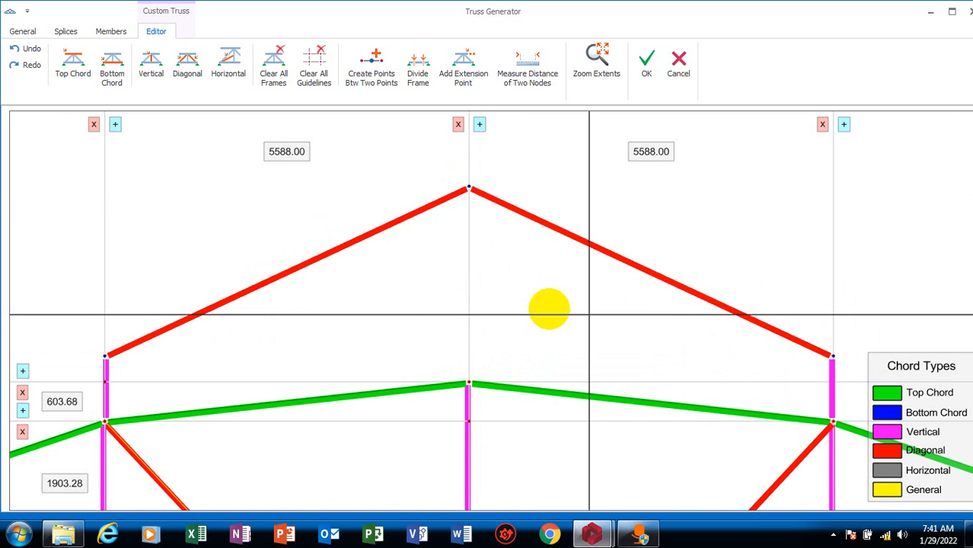
{"action": "scroll", "coordinate": [598, 365], "scroll_direction": "down", "scroll_amount": 5}
{"action": "scroll", "coordinate": [560, 361], "scroll_direction": "up", "scroll_amount": 3}
{"action": "scroll", "coordinate": [560, 361], "scroll_direction": "up", "scroll_amount": 3}
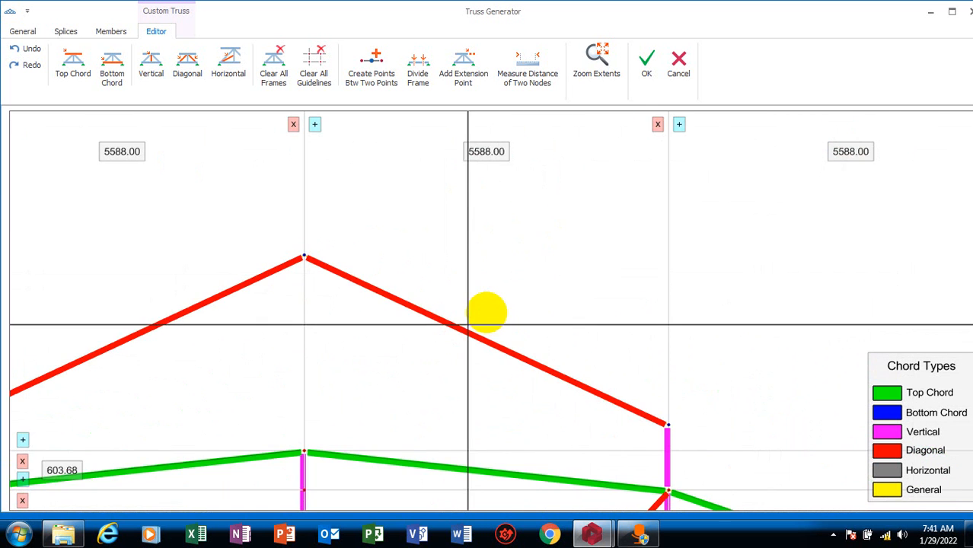
{"action": "scroll", "coordinate": [417, 376], "scroll_direction": "down", "scroll_amount": 3}
{"action": "scroll", "coordinate": [466, 331], "scroll_direction": "up", "scroll_amount": 3}
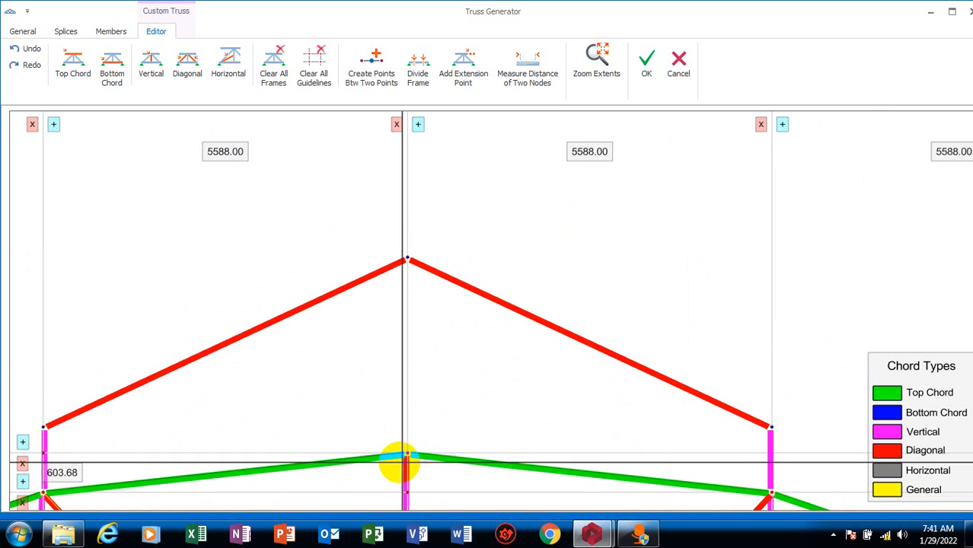
Draw a vertical member from the top chord's apex node up to the apex extension point
{"action": "left_click", "coordinate": [150, 70]}
{"action": "left_click", "coordinate": [407, 454]}
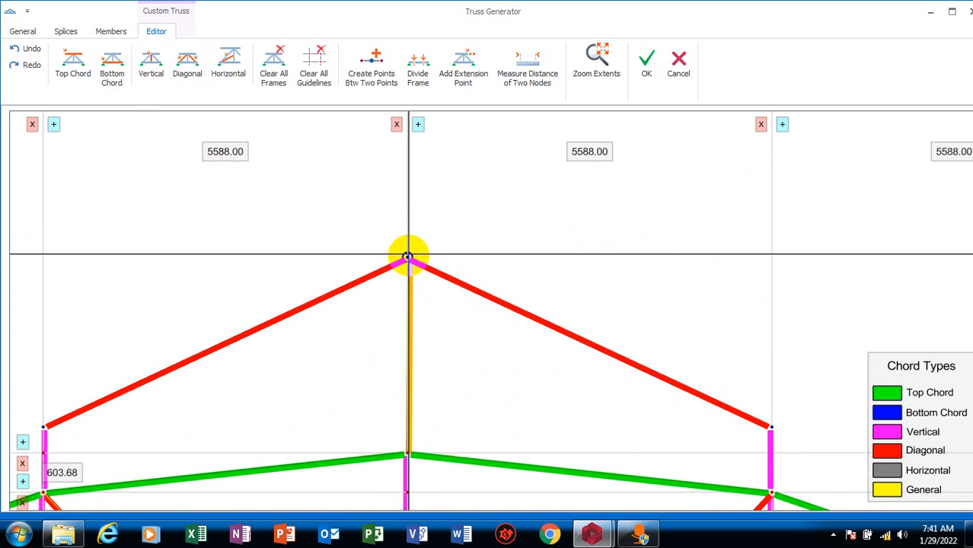
{"action": "left_click", "coordinate": [408, 257]}
{"action": "scroll", "coordinate": [420, 228], "scroll_direction": "down", "scroll_amount": 5}
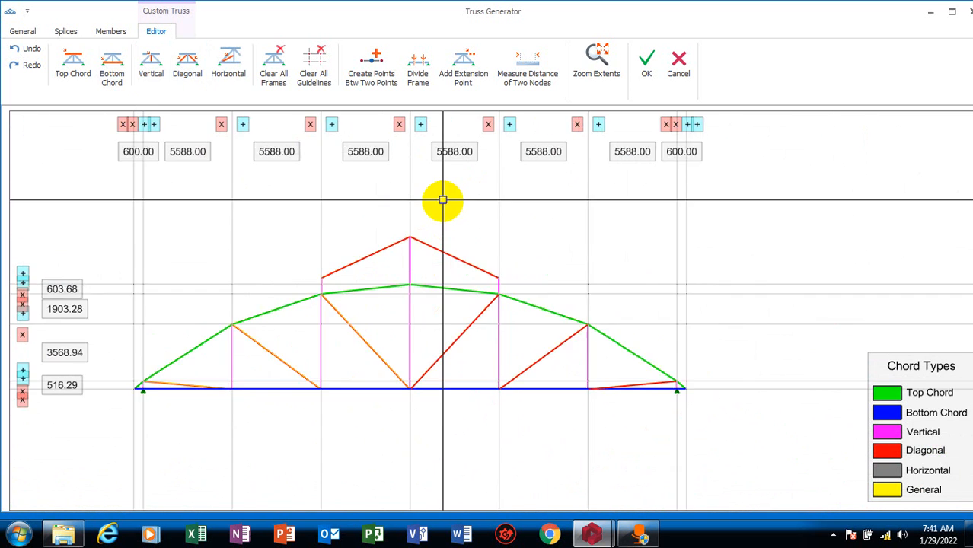
{"action": "scroll", "coordinate": [441, 200], "scroll_direction": "up", "scroll_amount": 2}
{"action": "scroll", "coordinate": [343, 289], "scroll_direction": "up", "scroll_amount": 2}
{"action": "scroll", "coordinate": [427, 347], "scroll_direction": "down", "scroll_amount": 5}
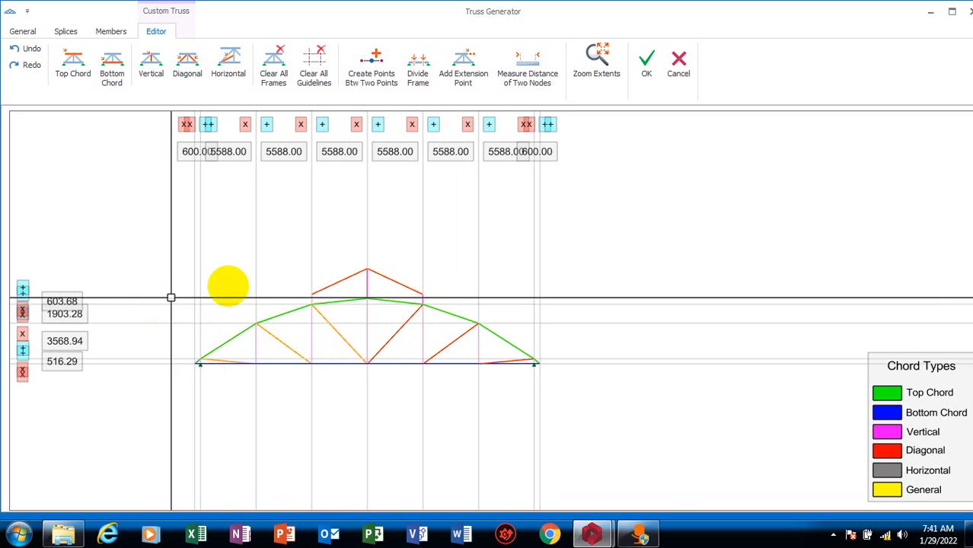
{"action": "scroll", "coordinate": [303, 293], "scroll_direction": "up", "scroll_amount": 3}
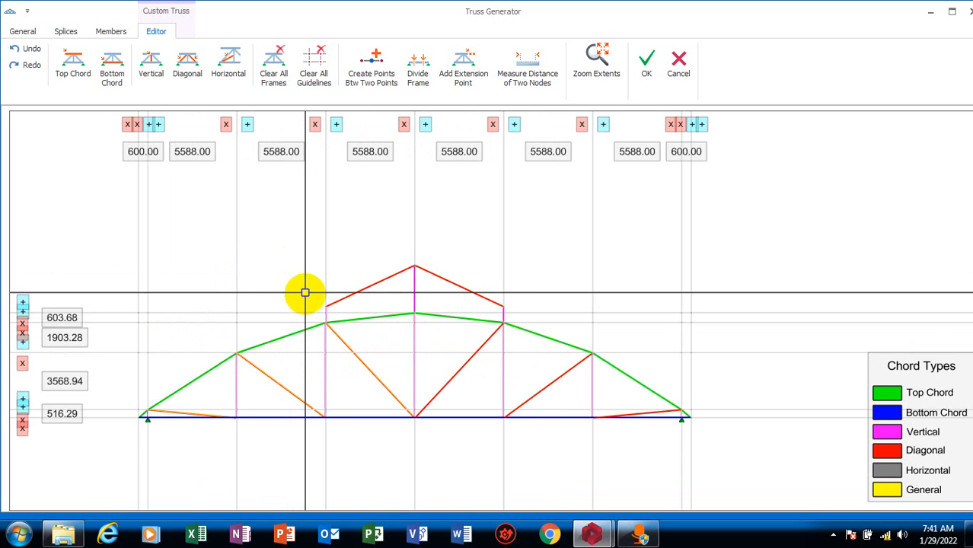
{"action": "scroll", "coordinate": [435, 402], "scroll_direction": "down", "scroll_amount": 2}
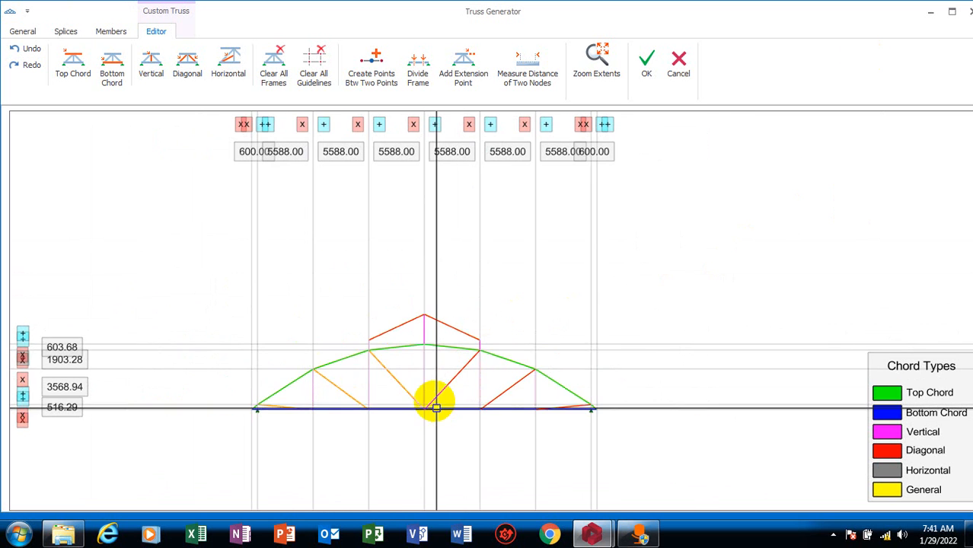
{"action": "scroll", "coordinate": [420, 340], "scroll_direction": "up", "scroll_amount": 2}
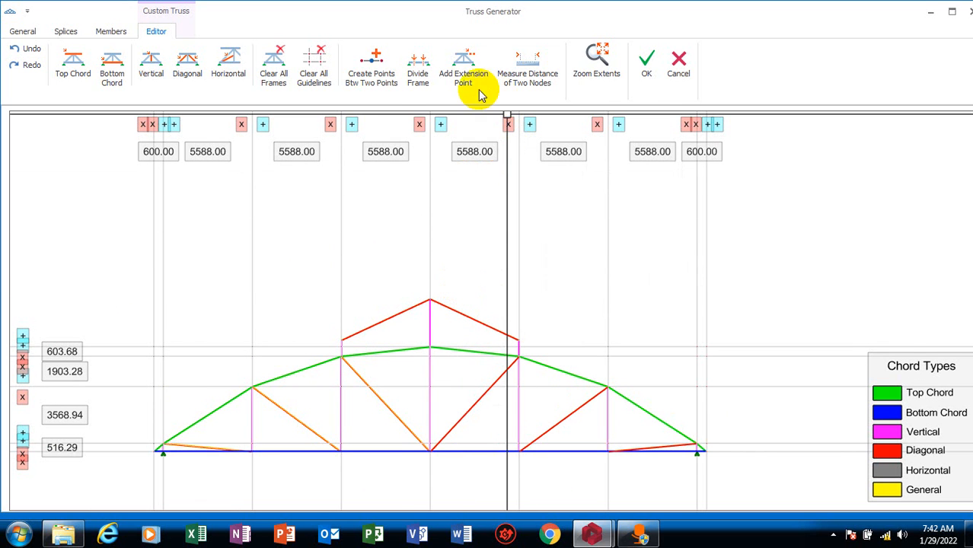
Create 1 intermediate point on the top chord between the node left of the apex and the apex node
{"action": "left_click", "coordinate": [391, 93]}
{"action": "scroll", "coordinate": [376, 352], "scroll_direction": "up", "scroll_amount": 5}
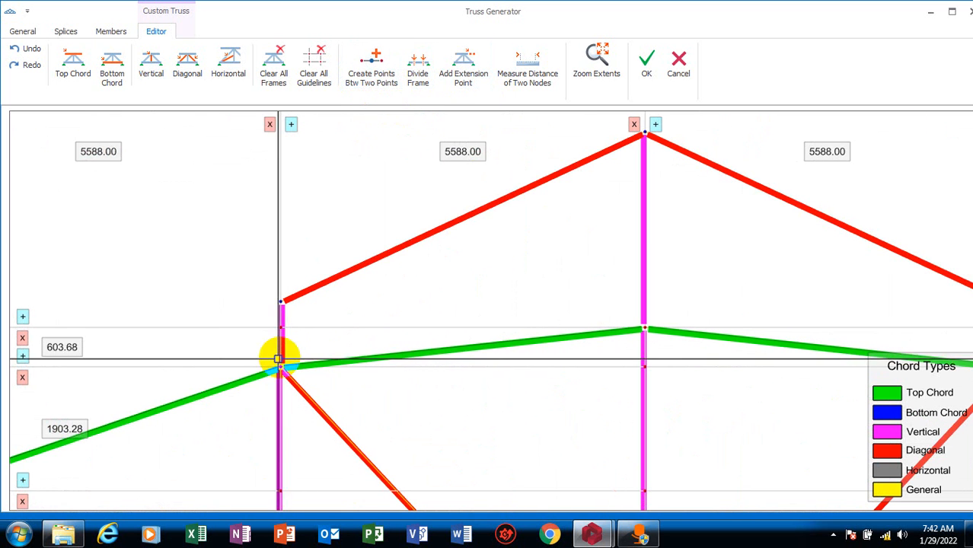
{"action": "left_click", "coordinate": [281, 369]}
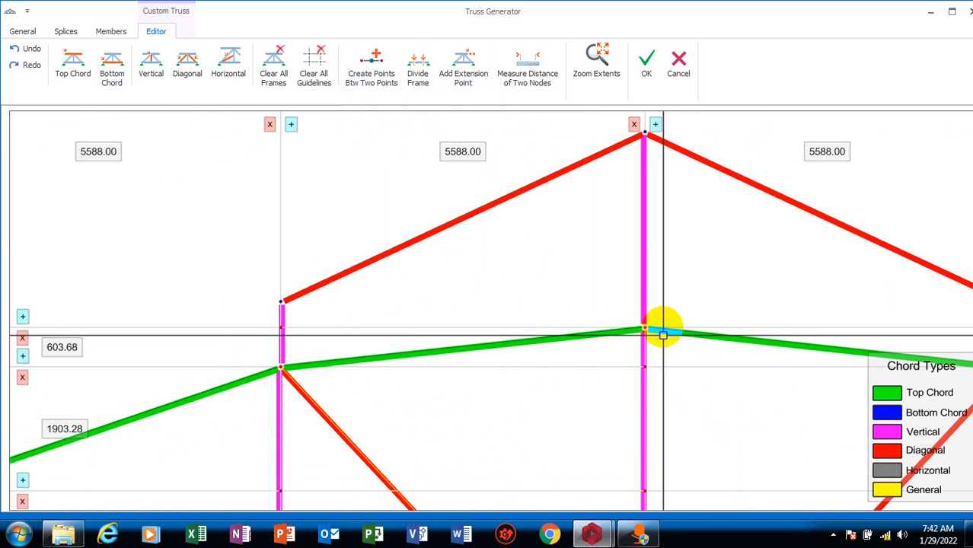
{"action": "left_click", "coordinate": [375, 70]}
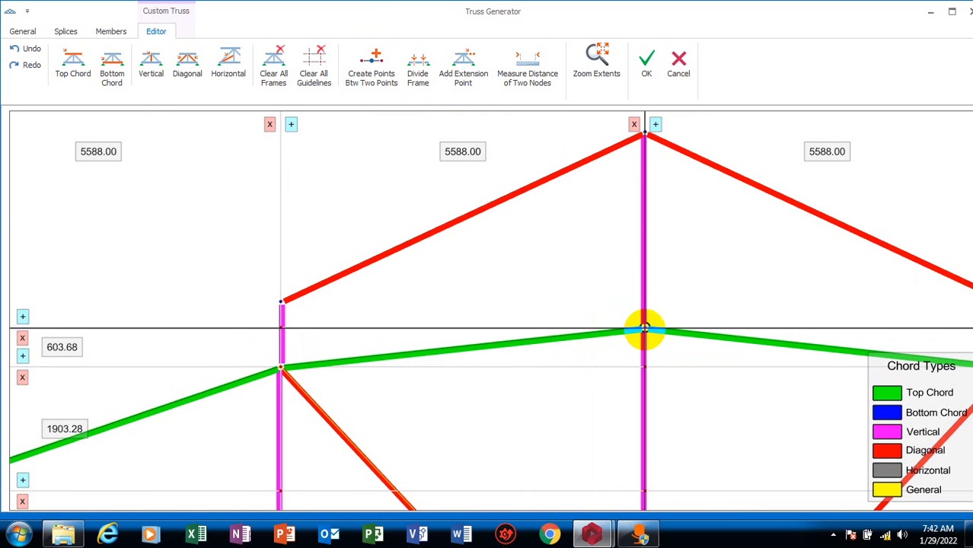
{"action": "left_click", "coordinate": [574, 340]}
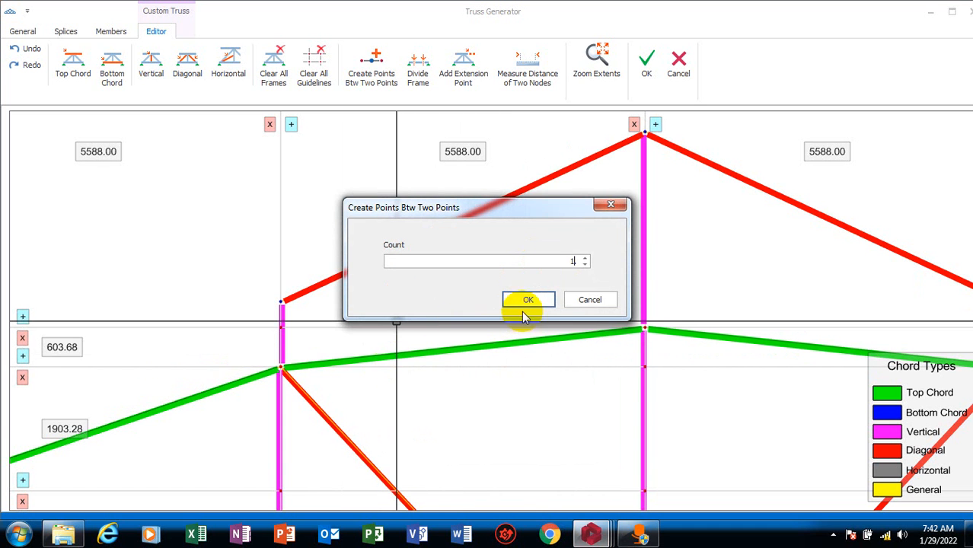
{"action": "left_click", "coordinate": [541, 303]}
{"action": "scroll", "coordinate": [471, 354], "scroll_direction": "up", "scroll_amount": 5}
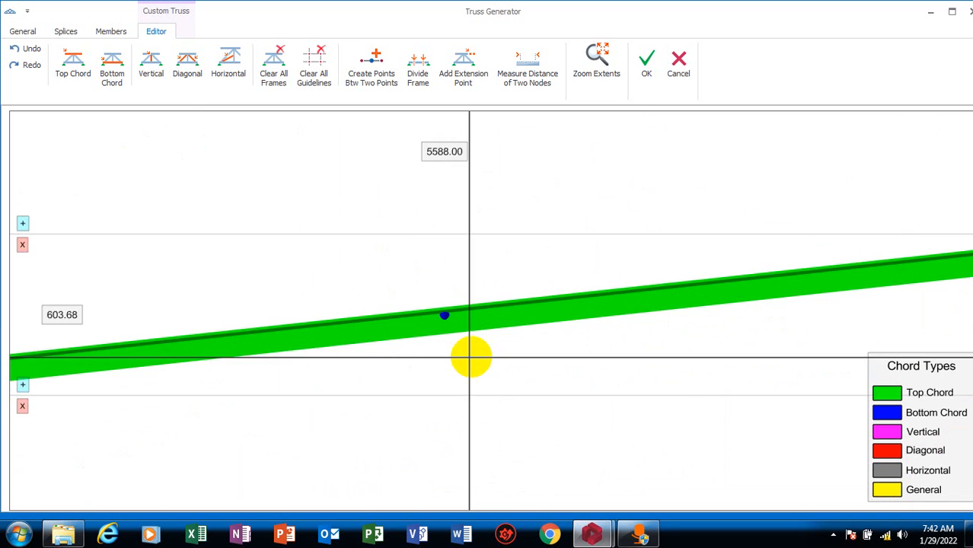
Draw diagonals from the new midpoint on the top chord to the left extension point and to the raised apex point
{"action": "scroll", "coordinate": [444, 320], "scroll_direction": "down", "scroll_amount": 3}
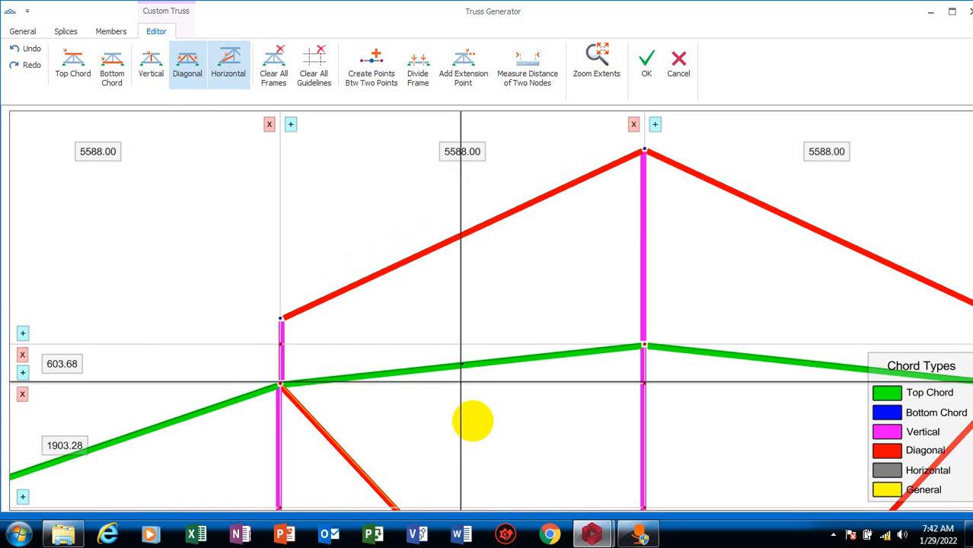
{"action": "left_click", "coordinate": [460, 364]}
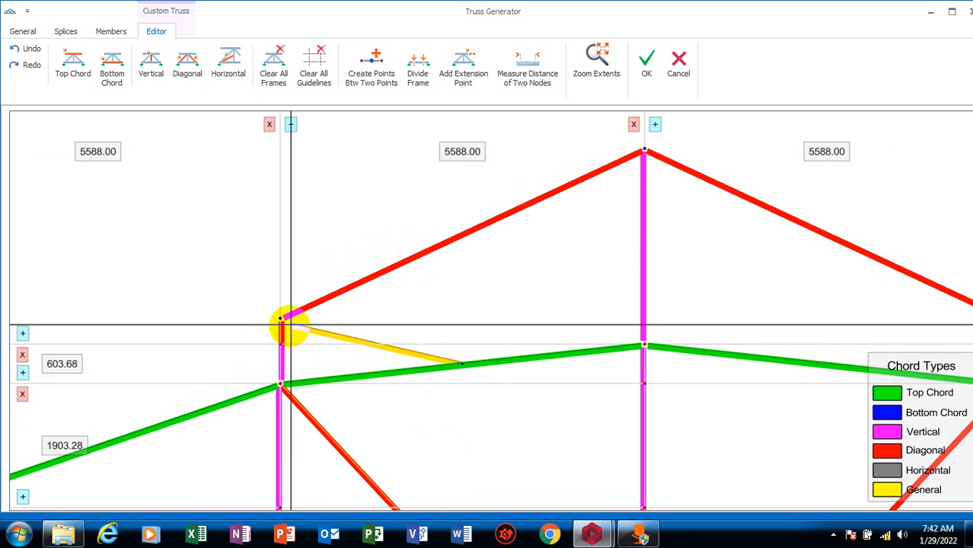
{"action": "left_click", "coordinate": [282, 320]}
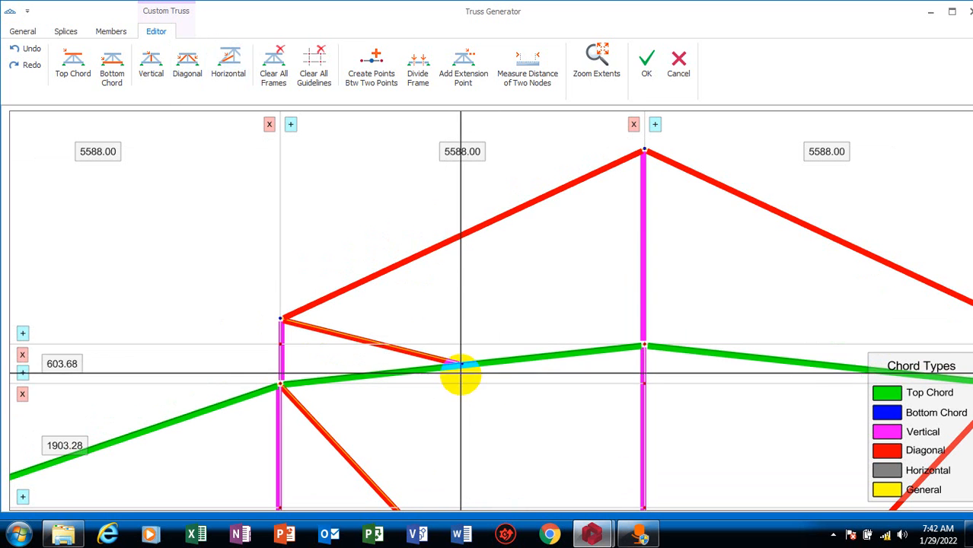
{"action": "left_click", "coordinate": [467, 362]}
{"action": "left_click", "coordinate": [644, 150]}
{"action": "scroll", "coordinate": [280, 410], "scroll_direction": "down", "scroll_amount": 5}
{"action": "scroll", "coordinate": [280, 409], "scroll_direction": "up", "scroll_amount": 5}
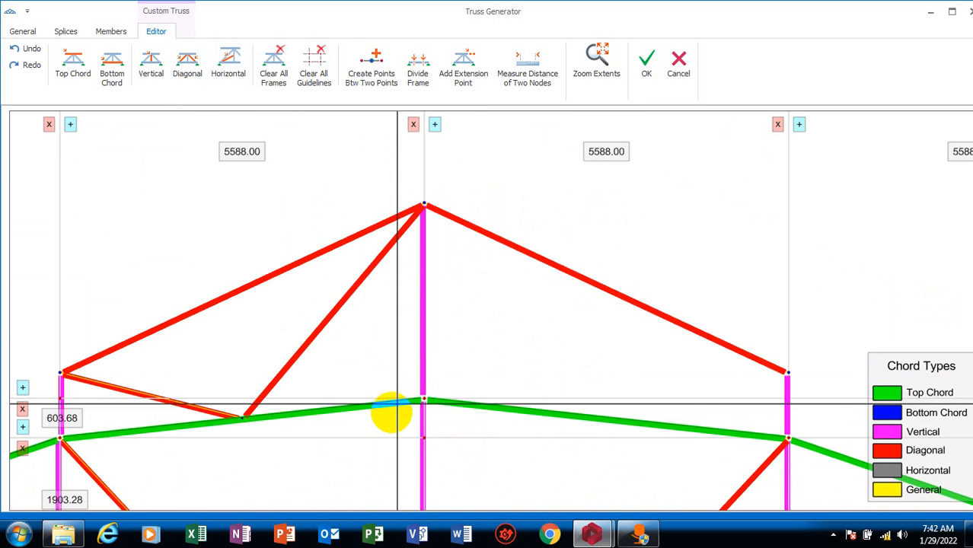
Create 2 intermediate points on the top chord between the apex node and the node right of it
{"action": "scroll", "coordinate": [435, 393], "scroll_direction": "down", "scroll_amount": 3}
{"action": "left_click", "coordinate": [358, 76]}
{"action": "scroll", "coordinate": [449, 362], "scroll_direction": "up", "scroll_amount": 3}
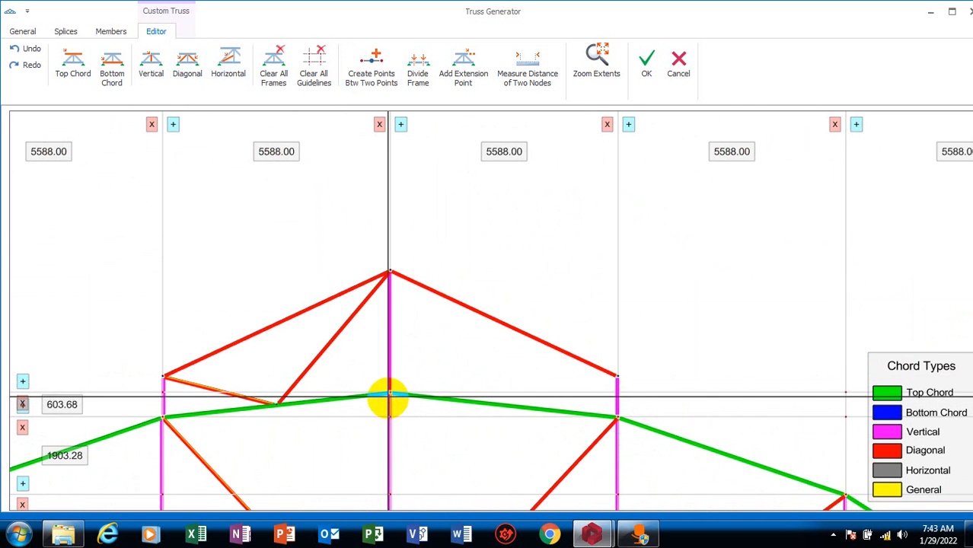
{"action": "scroll", "coordinate": [616, 417], "scroll_direction": "up", "scroll_amount": 5}
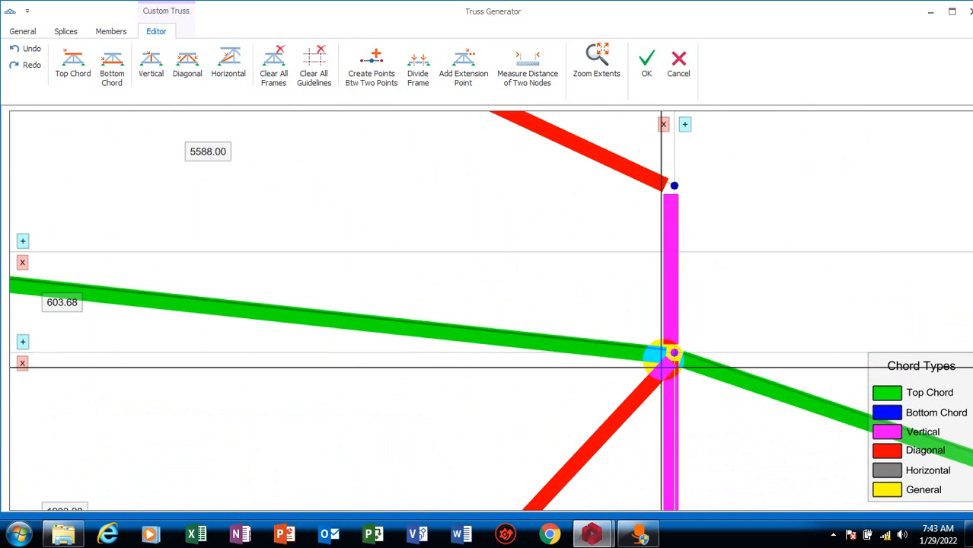
{"action": "left_click", "coordinate": [677, 353]}
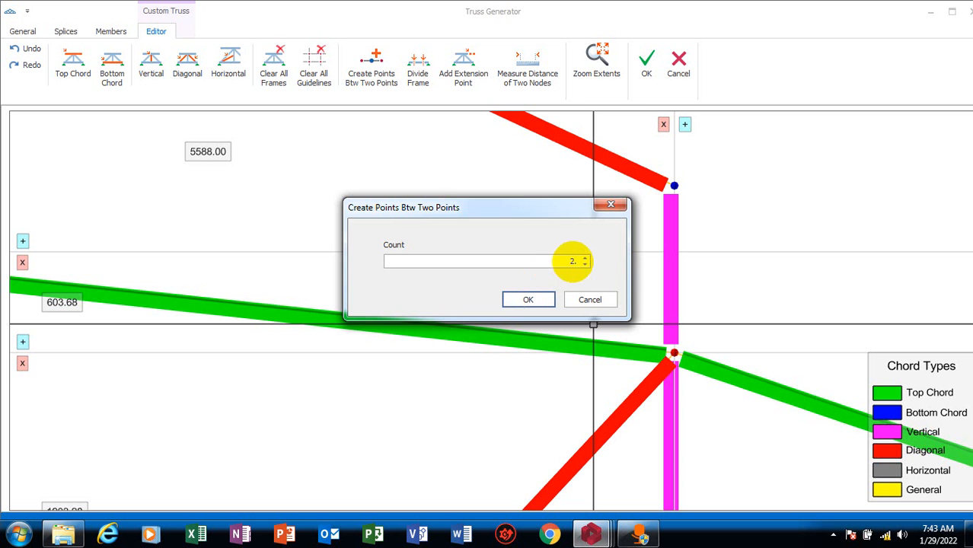
{"action": "left_click", "coordinate": [529, 300]}
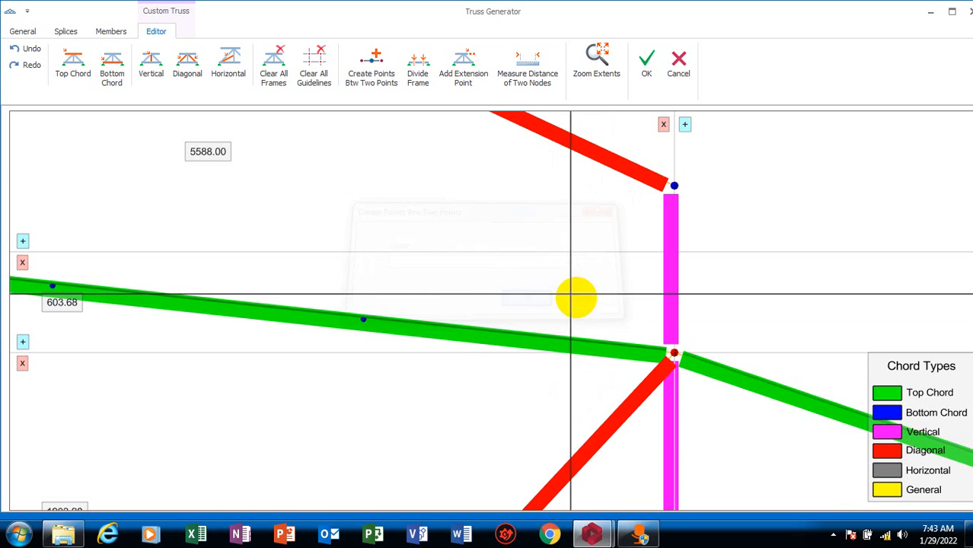
Delete the two intermediate points on the top chord segment right of the apex
{"action": "scroll", "coordinate": [457, 319], "scroll_direction": "down", "scroll_amount": 3}
{"action": "scroll", "coordinate": [354, 303], "scroll_direction": "up", "scroll_amount": 3}
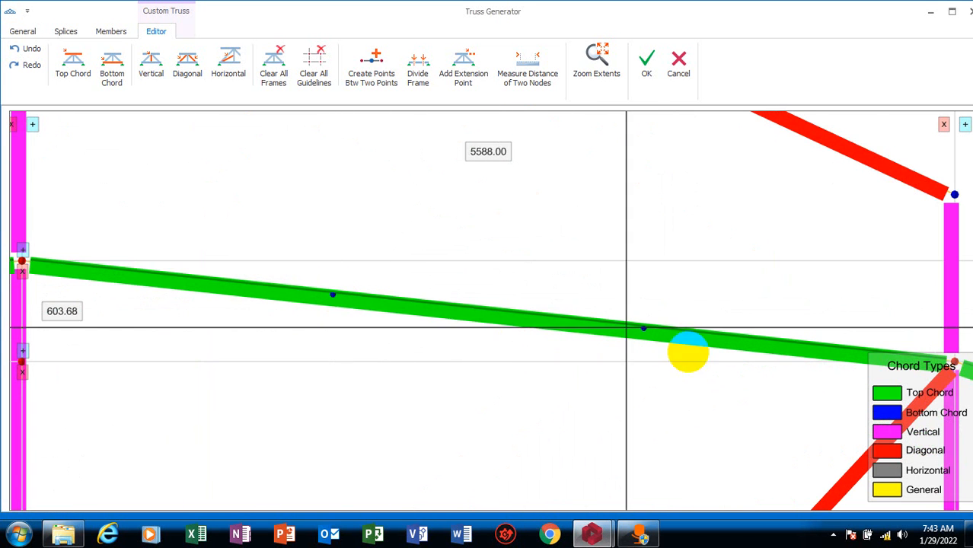
{"action": "scroll", "coordinate": [562, 364], "scroll_direction": "down", "scroll_amount": 2}
{"action": "scroll", "coordinate": [564, 390], "scroll_direction": "down", "scroll_amount": 2}
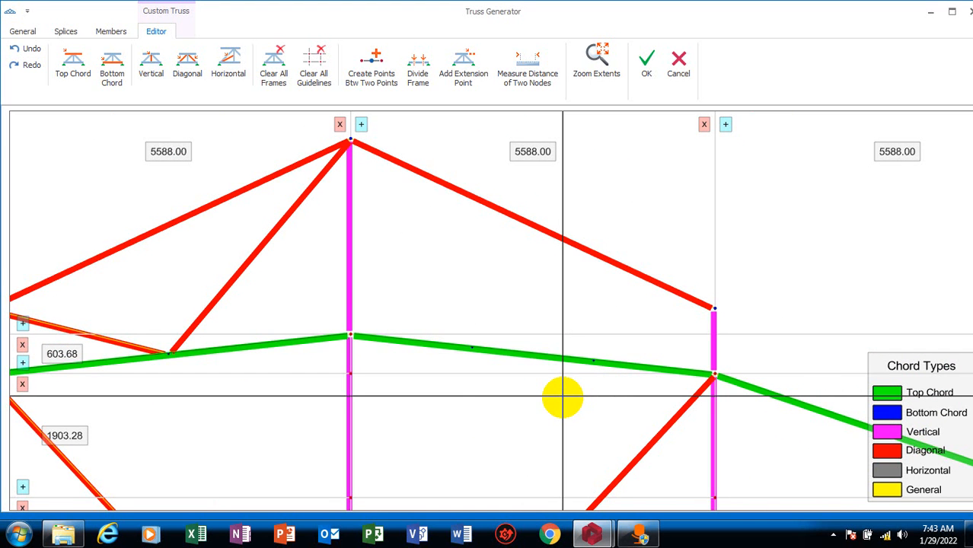
{"action": "scroll", "coordinate": [567, 362], "scroll_direction": "up", "scroll_amount": 5}
{"action": "scroll", "coordinate": [578, 380], "scroll_direction": "down", "scroll_amount": 3}
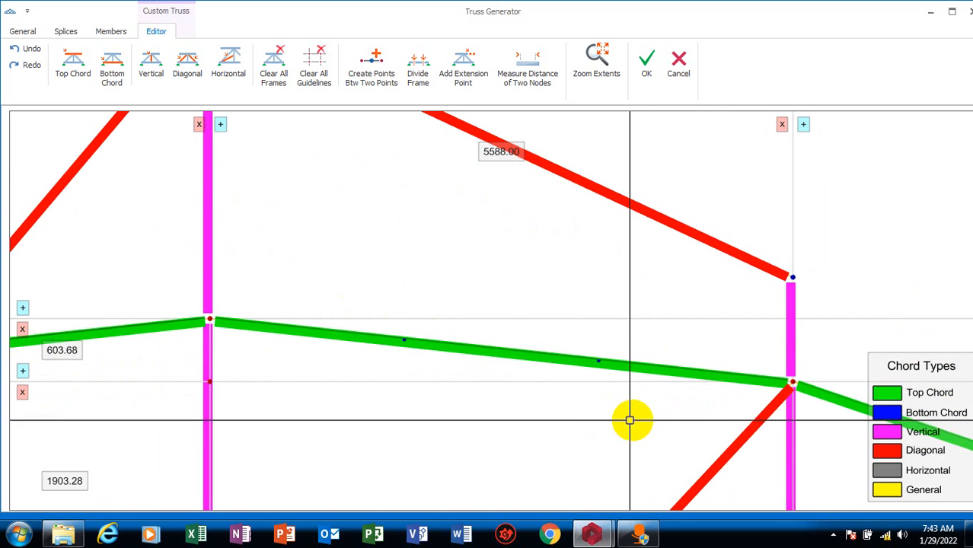
{"action": "left_click_drag", "start_coordinate": [635, 408], "coordinate": [376, 264]}
{"action": "scroll", "coordinate": [598, 377], "scroll_direction": "up", "scroll_amount": 2}
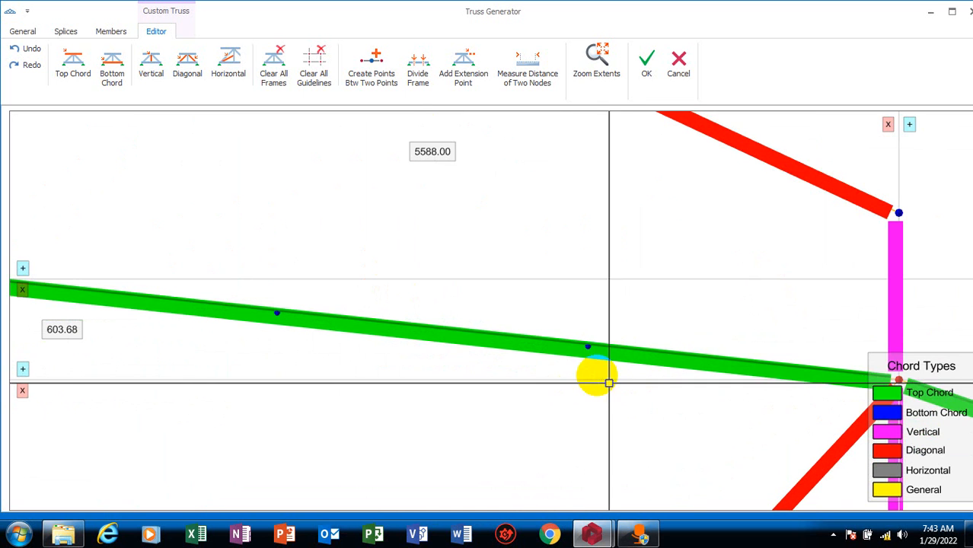
{"action": "left_click_drag", "start_coordinate": [569, 336], "coordinate": [656, 429]}
{"action": "left_click", "coordinate": [623, 411]}
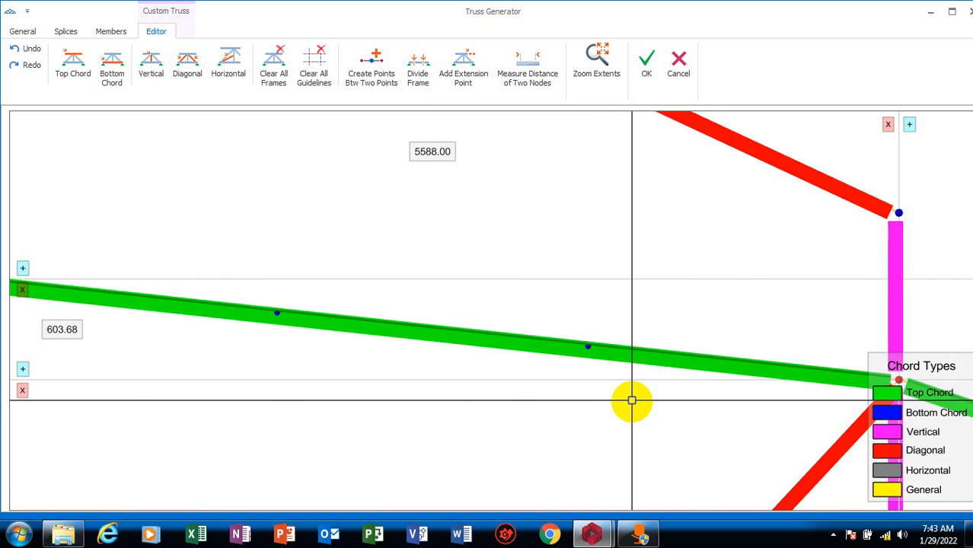
{"action": "left_click_drag", "start_coordinate": [542, 308], "coordinate": [659, 434]}
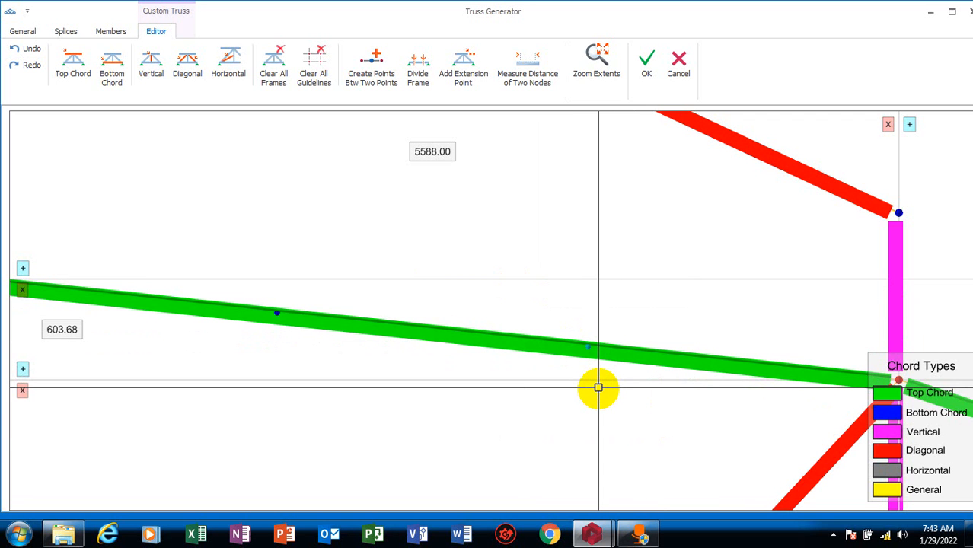
{"action": "left_click_drag", "start_coordinate": [636, 491], "coordinate": [247, 214]}
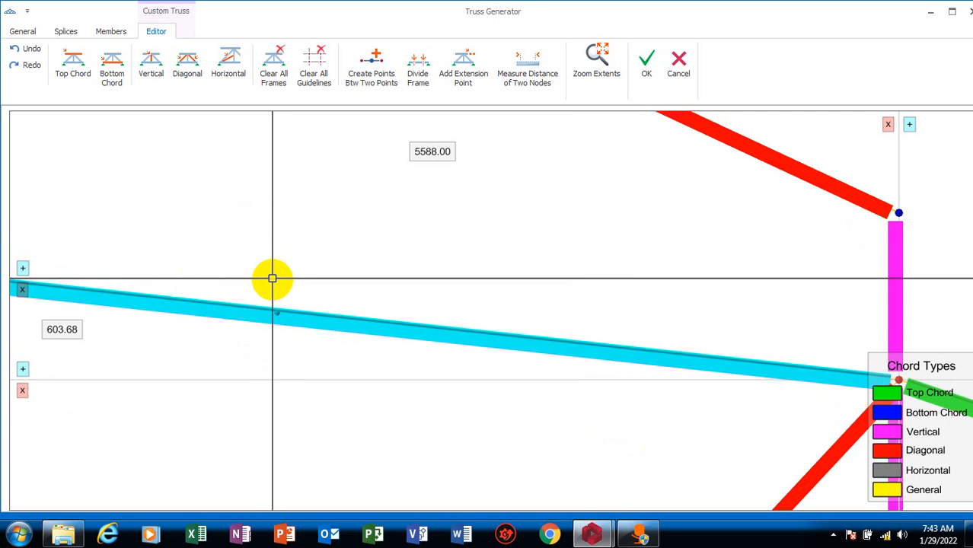
{"action": "left_click_drag", "start_coordinate": [236, 248], "coordinate": [328, 408]}
{"action": "scroll", "coordinate": [319, 388], "scroll_direction": "down", "scroll_amount": 3}
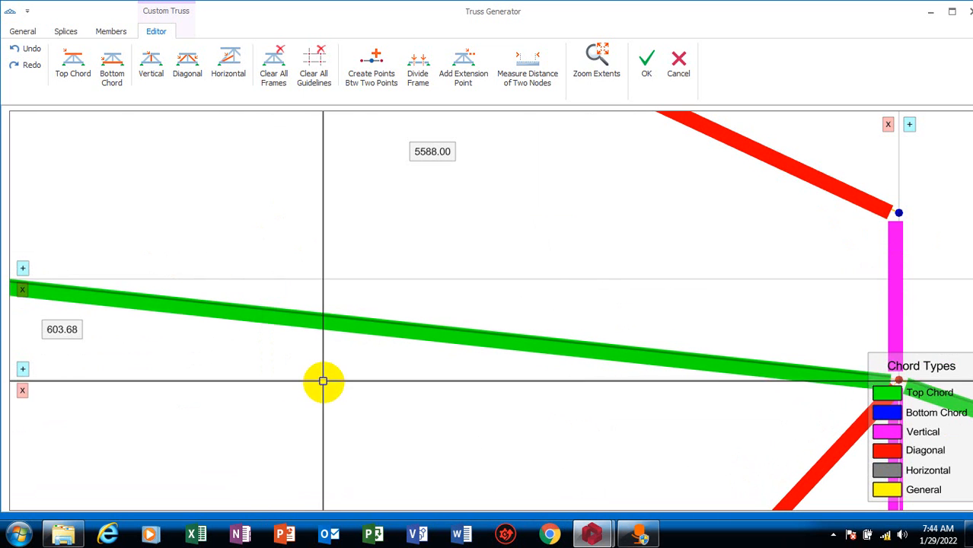
{"action": "left_click", "coordinate": [273, 69]}
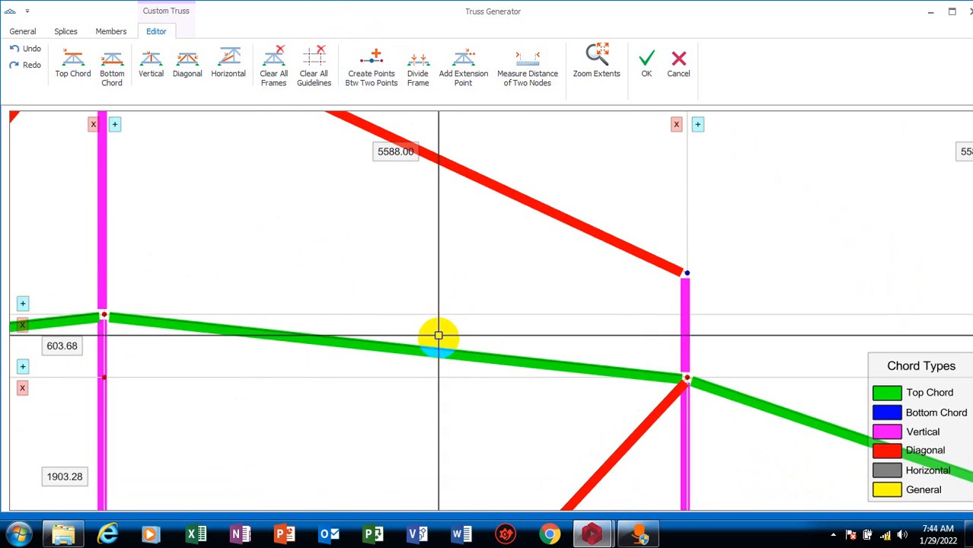
Create 1 intermediate point on the top chord between the apex node and the node right of it
{"action": "scroll", "coordinate": [463, 327], "scroll_direction": "down", "scroll_amount": 2}
{"action": "left_click", "coordinate": [378, 70]}
{"action": "left_click", "coordinate": [242, 318]}
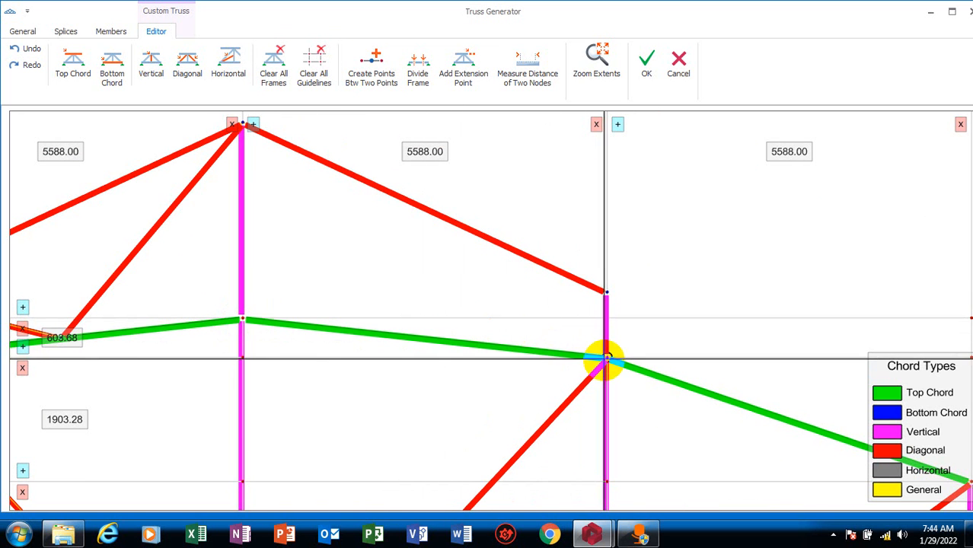
{"action": "left_click", "coordinate": [606, 356]}
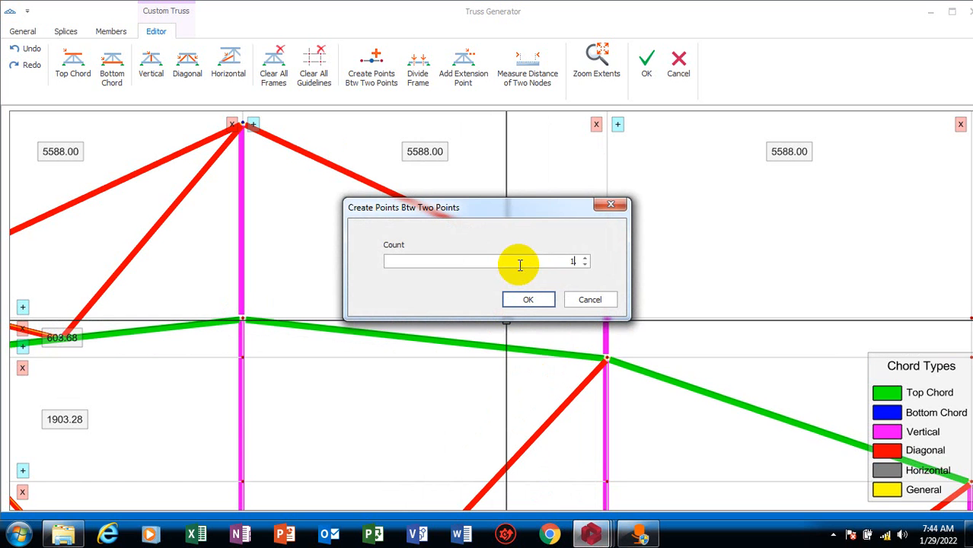
{"action": "left_click", "coordinate": [525, 298]}
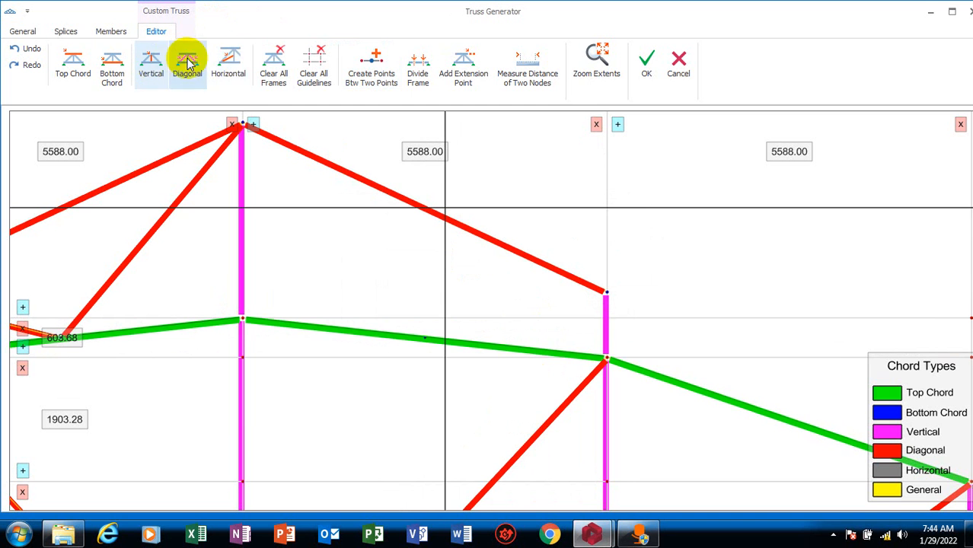
Draw diagonals from the new midpoint right of the apex to the raised apex point and to the right extension point
{"action": "left_click", "coordinate": [423, 336]}
{"action": "scroll", "coordinate": [395, 282], "scroll_direction": "down", "scroll_amount": 2}
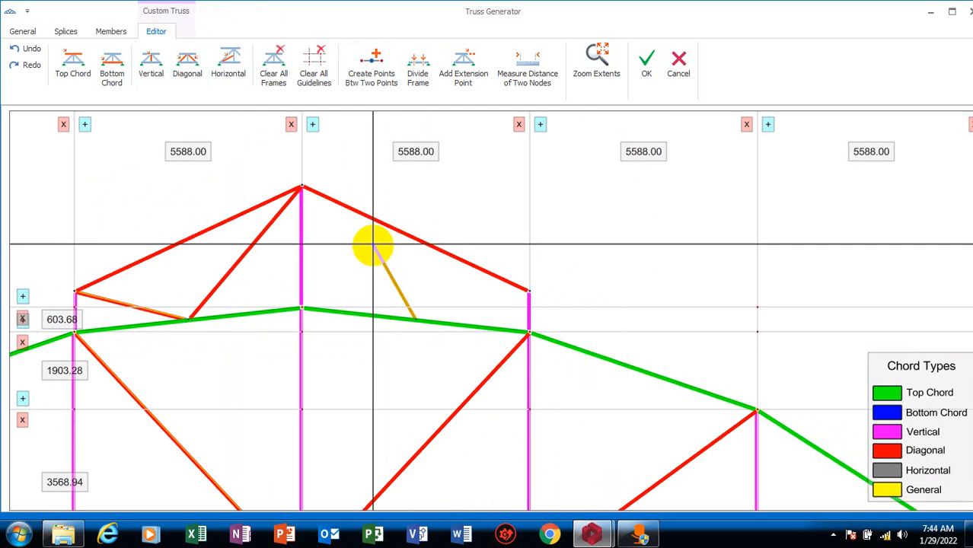
{"action": "scroll", "coordinate": [276, 152], "scroll_direction": "up", "scroll_amount": 2}
{"action": "left_click", "coordinate": [263, 153]}
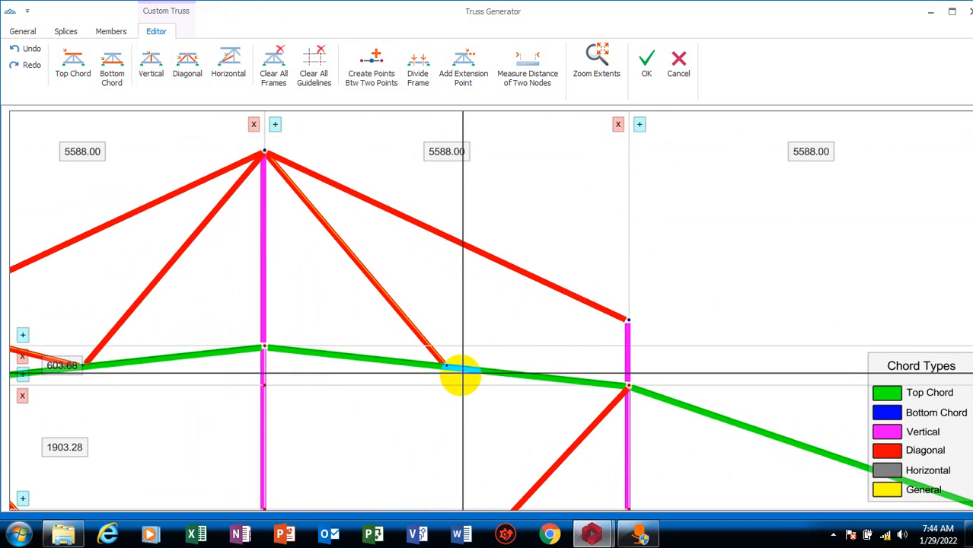
{"action": "left_click", "coordinate": [447, 366]}
{"action": "left_click", "coordinate": [627, 320]}
{"action": "scroll", "coordinate": [533, 369], "scroll_direction": "down", "scroll_amount": 3}
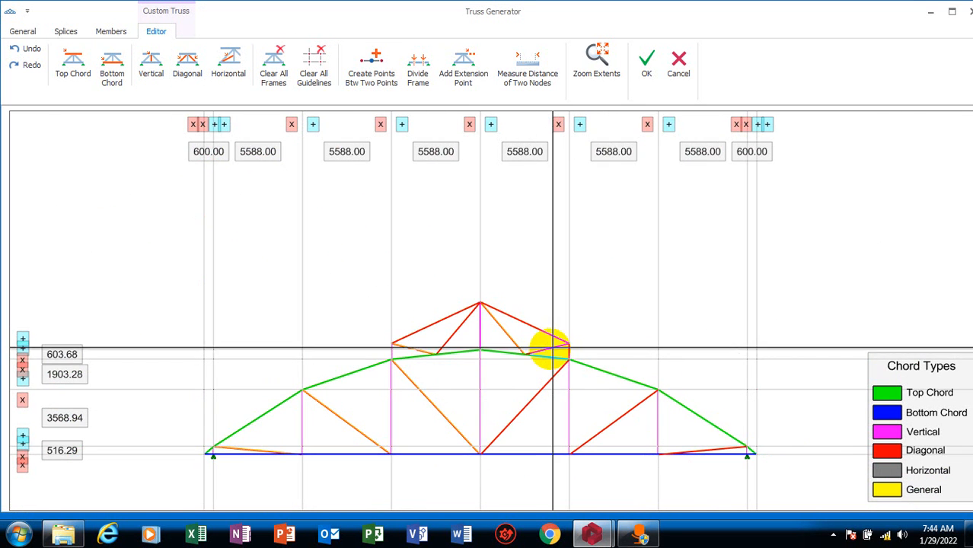
{"action": "scroll", "coordinate": [529, 335], "scroll_direction": "up", "scroll_amount": 2}
{"action": "scroll", "coordinate": [542, 326], "scroll_direction": "down", "scroll_amount": 4}
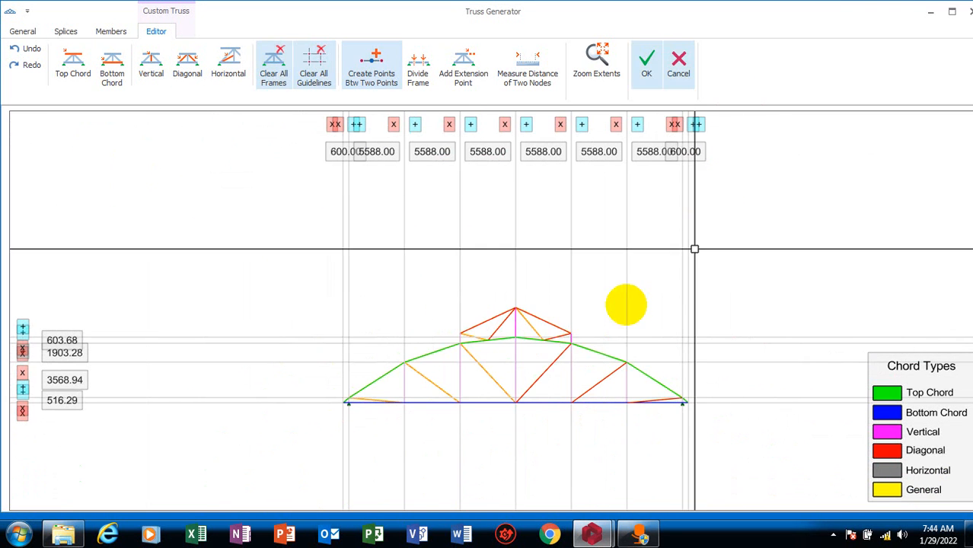
{"action": "scroll", "coordinate": [551, 313], "scroll_direction": "up", "scroll_amount": 2}
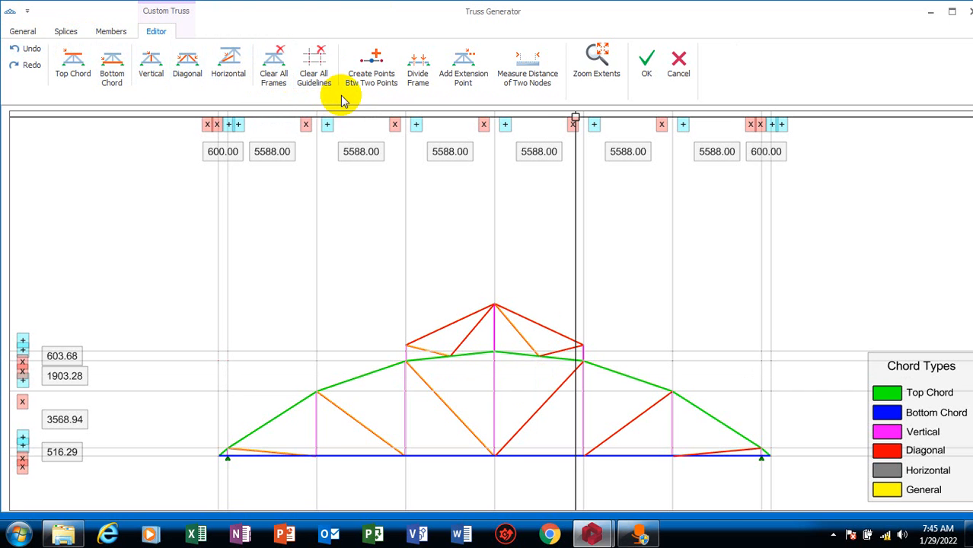
Clear all frames, and use undo and redo to go back to the truss without inner diagonals in the raised section
{"action": "left_click", "coordinate": [274, 67]}
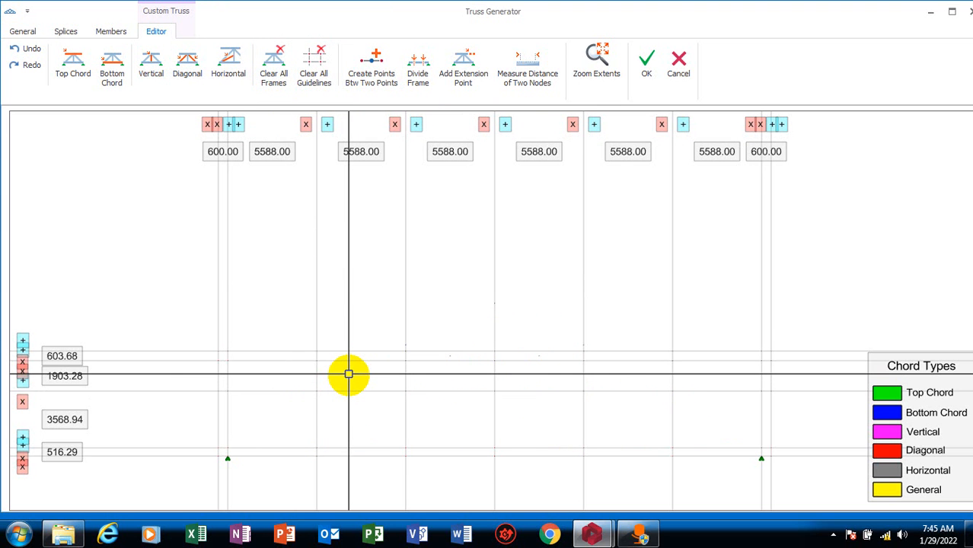
{"action": "key", "text": "ctrl+z"}
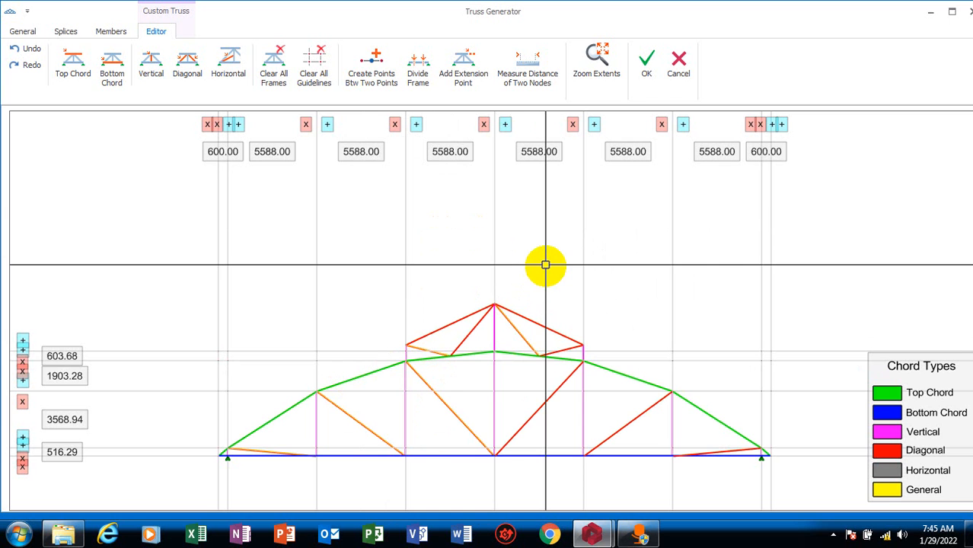
{"action": "left_click", "coordinate": [32, 50]}
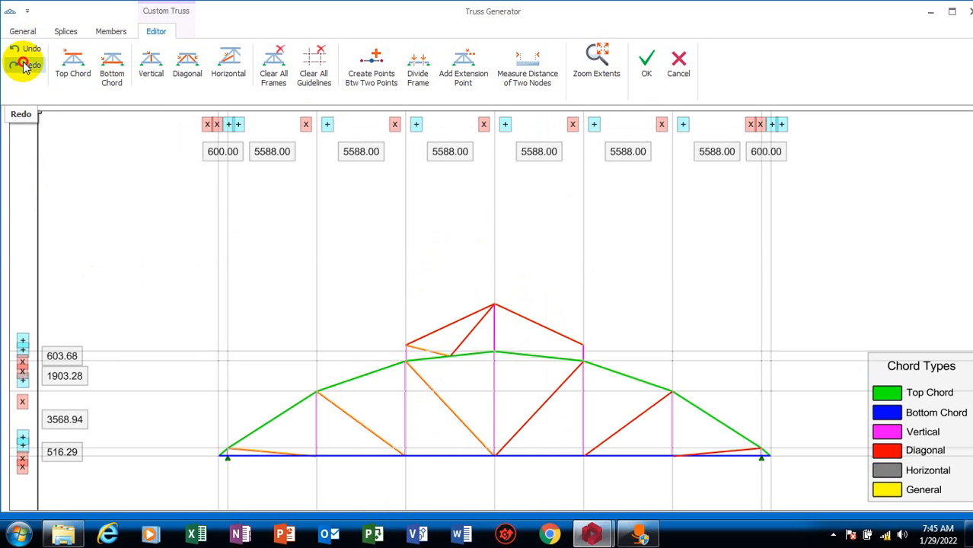
{"action": "left_click", "coordinate": [25, 66]}
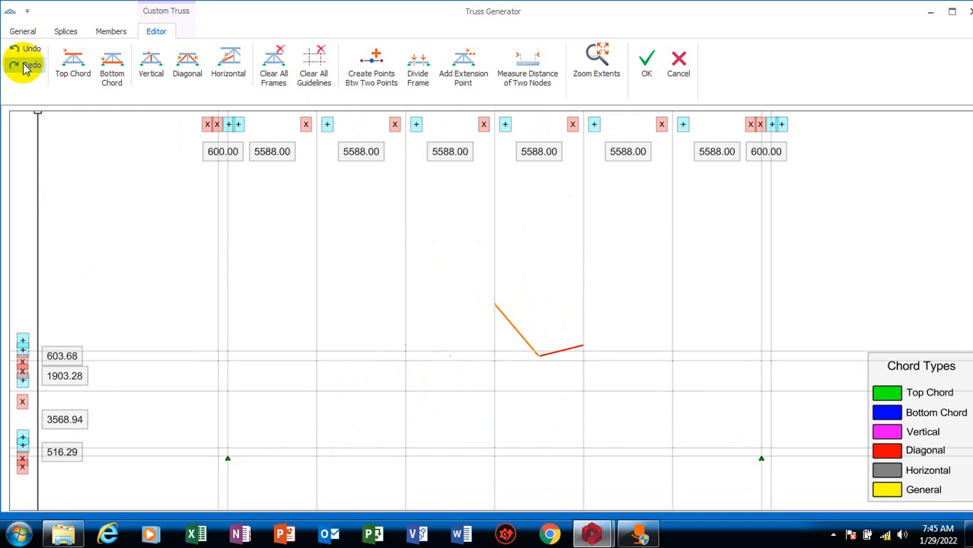
{"action": "left_click", "coordinate": [35, 55]}
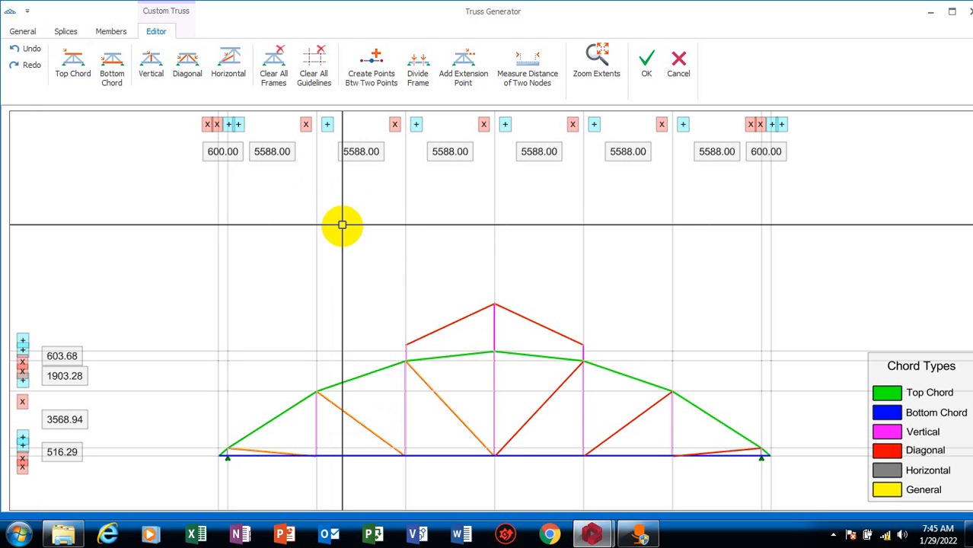
{"action": "key", "text": "ctrl+z"}
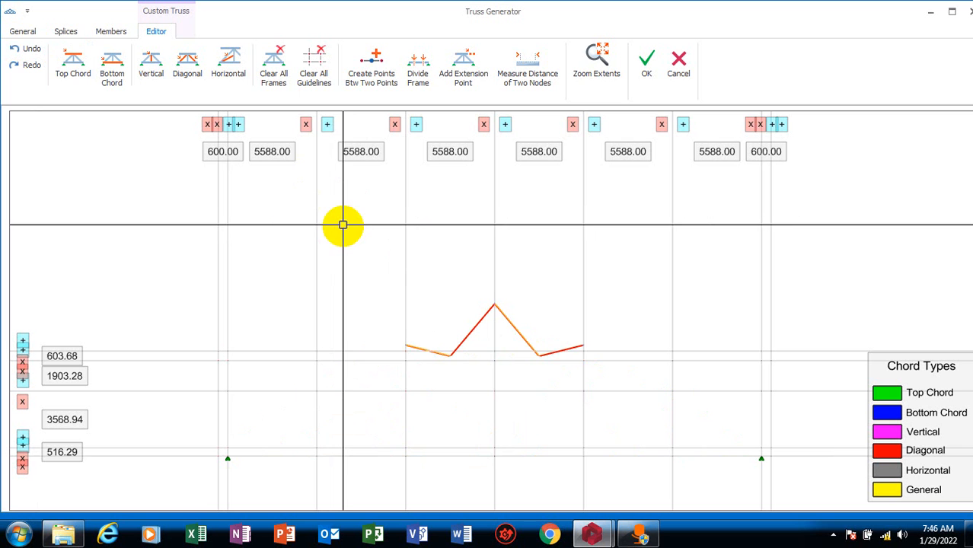
{"action": "left_click", "coordinate": [29, 52]}
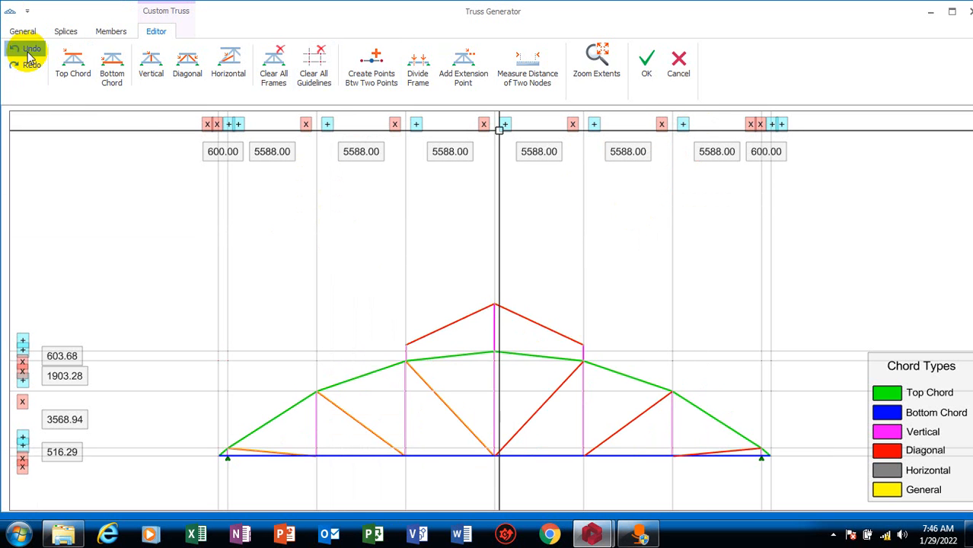
{"action": "scroll", "coordinate": [502, 365], "scroll_direction": "up", "scroll_amount": 3}
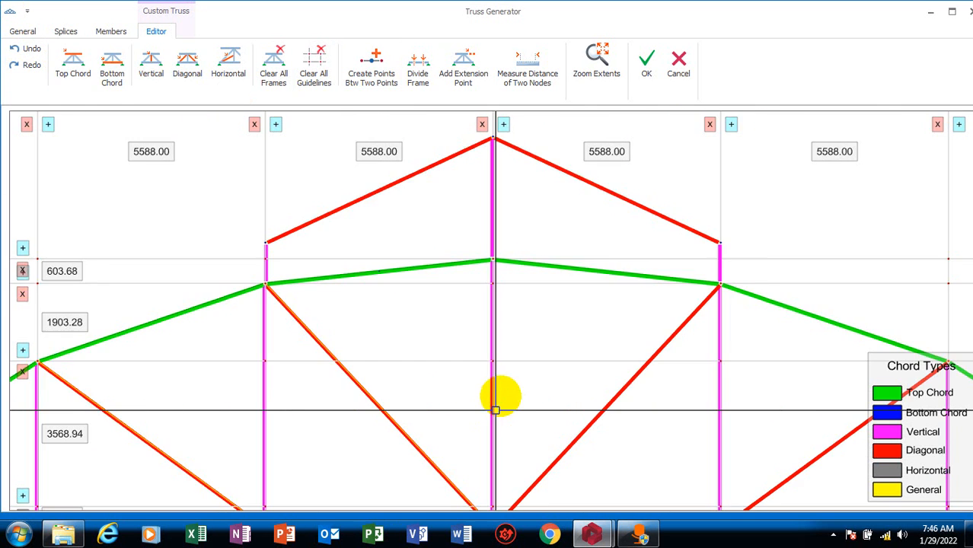
{"action": "scroll", "coordinate": [472, 289], "scroll_direction": "down", "scroll_amount": 2}
{"action": "scroll", "coordinate": [395, 331], "scroll_direction": "up", "scroll_amount": 6}
{"action": "scroll", "coordinate": [389, 354], "scroll_direction": "down", "scroll_amount": 4}
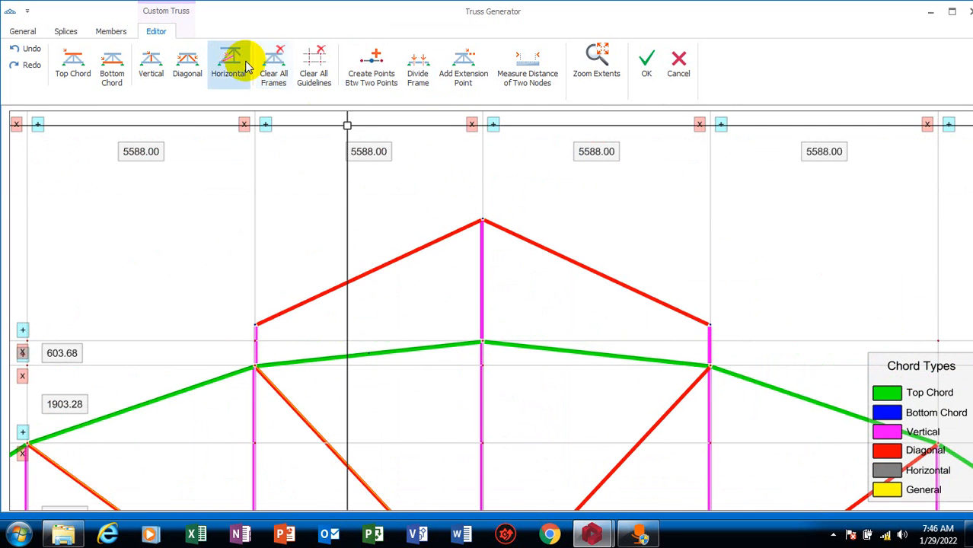
{"action": "scroll", "coordinate": [505, 310], "scroll_direction": "down", "scroll_amount": 4}
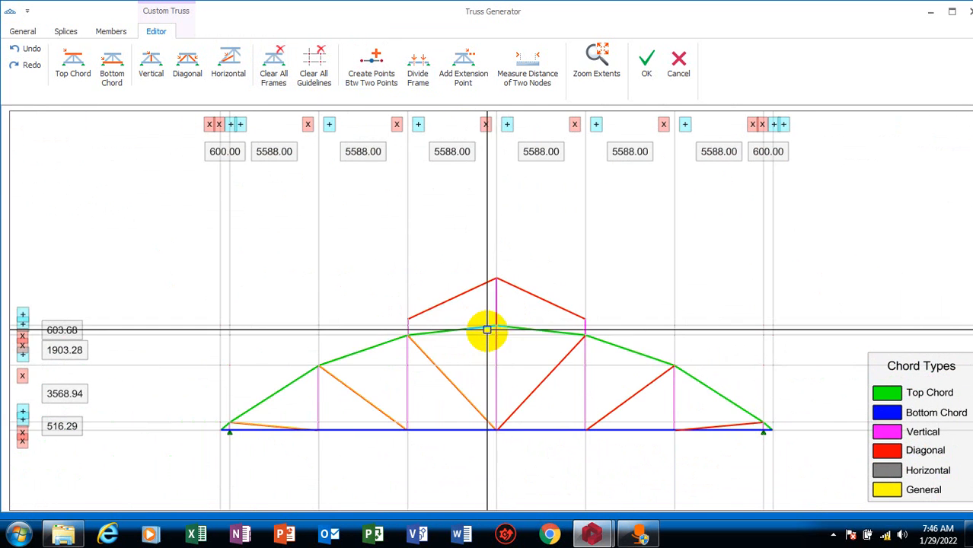
{"action": "scroll", "coordinate": [478, 319], "scroll_direction": "up", "scroll_amount": 2}
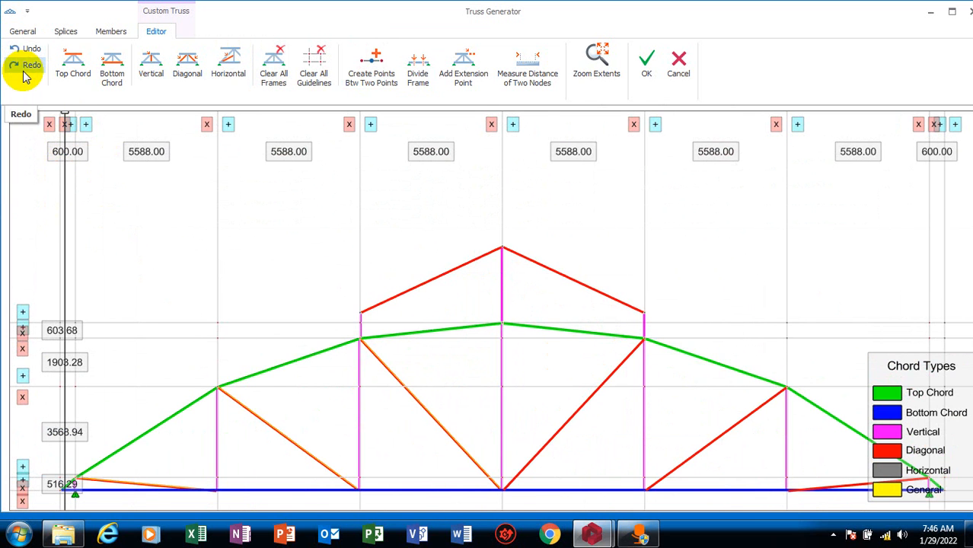
Fit the whole truss in the view with Zoom Extents
{"action": "scroll", "coordinate": [466, 93], "scroll_direction": "up", "scroll_amount": 2}
{"action": "left_click", "coordinate": [532, 76]}
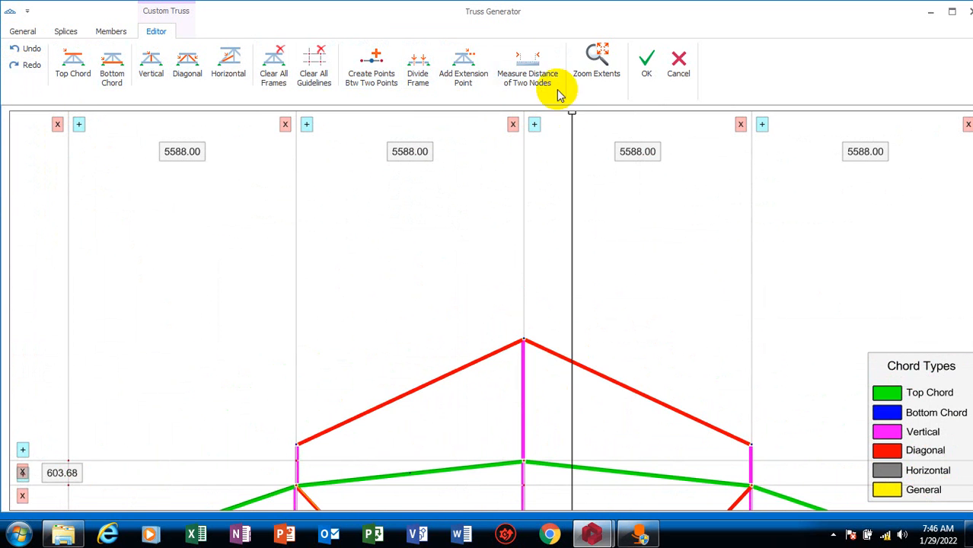
{"action": "left_click", "coordinate": [595, 67]}
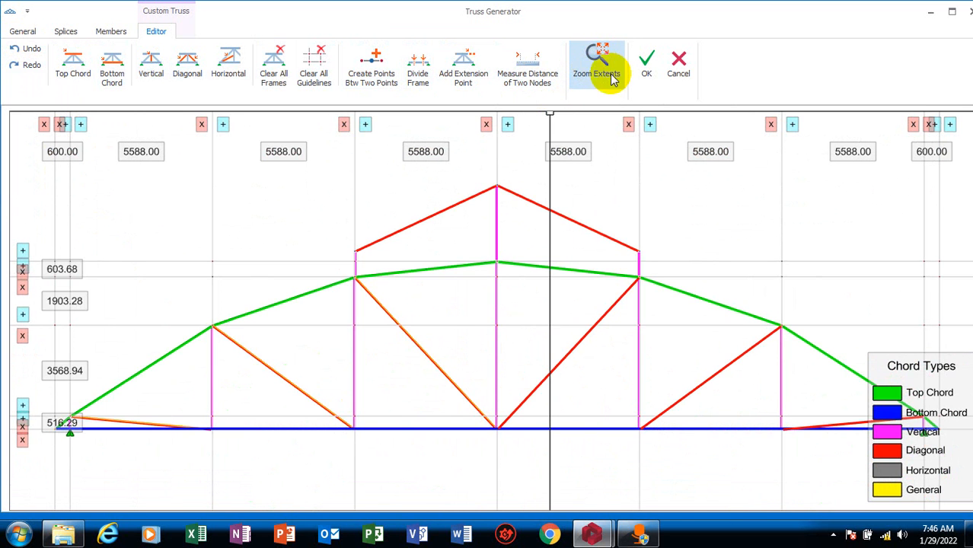
{"action": "left_click", "coordinate": [602, 61]}
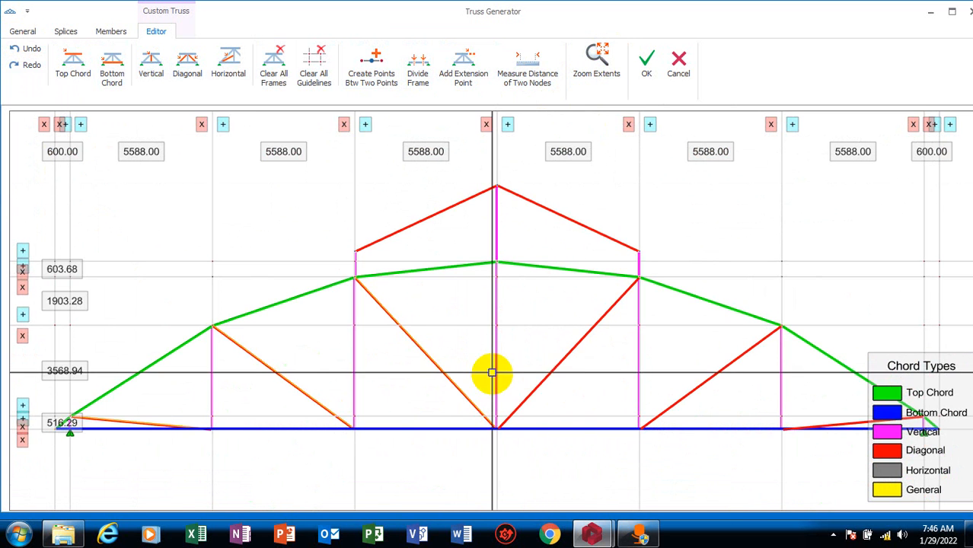
{"action": "scroll", "coordinate": [480, 196], "scroll_direction": "up", "scroll_amount": 4}
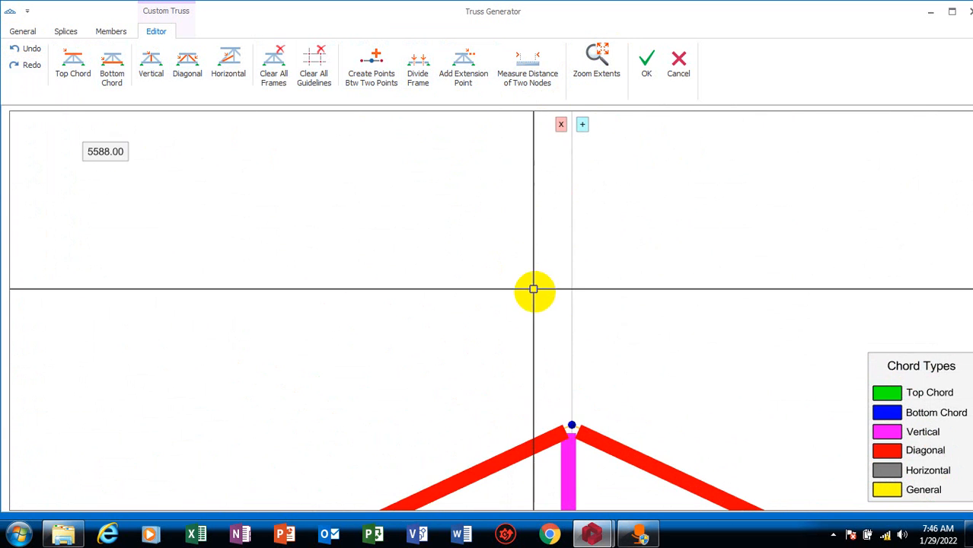
{"action": "left_click", "coordinate": [601, 55]}
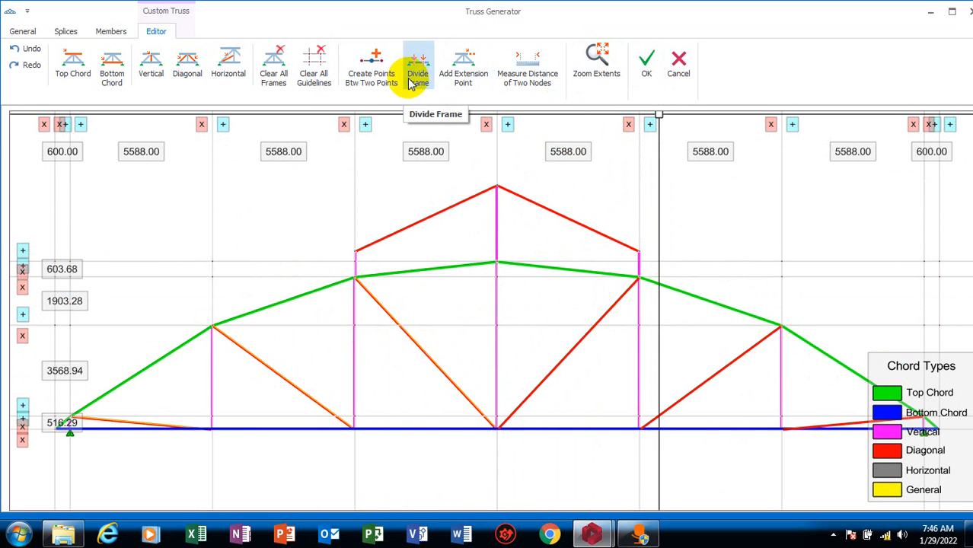
Draw diagonals from the top chord midpoint left of the apex to the left extension point and to the raised apex point
{"action": "scroll", "coordinate": [419, 244], "scroll_direction": "up", "scroll_amount": 4}
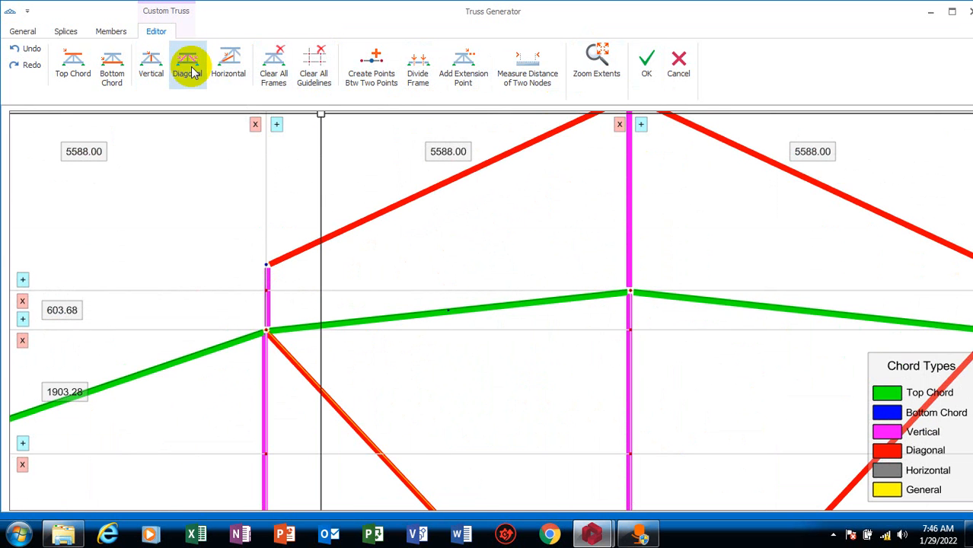
{"action": "left_click", "coordinate": [448, 310]}
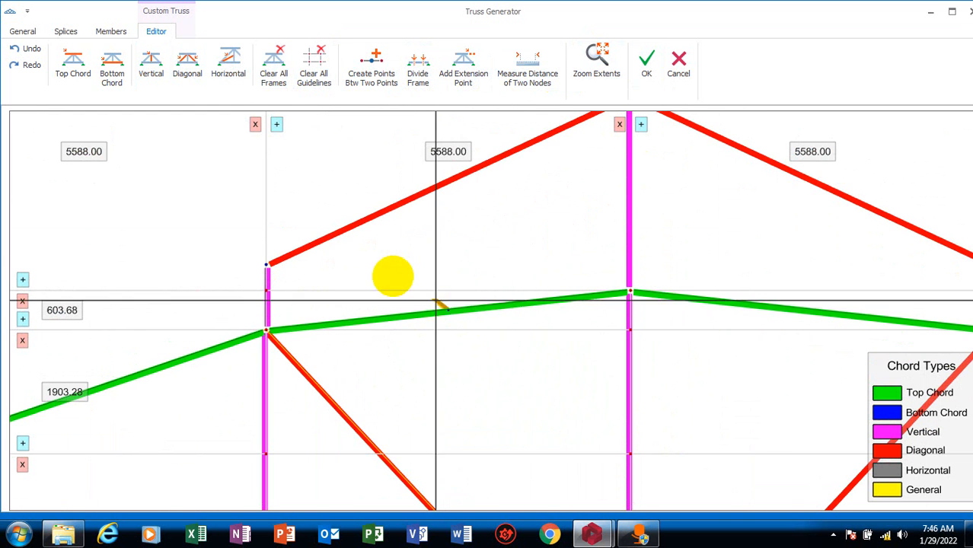
{"action": "left_click", "coordinate": [266, 264]}
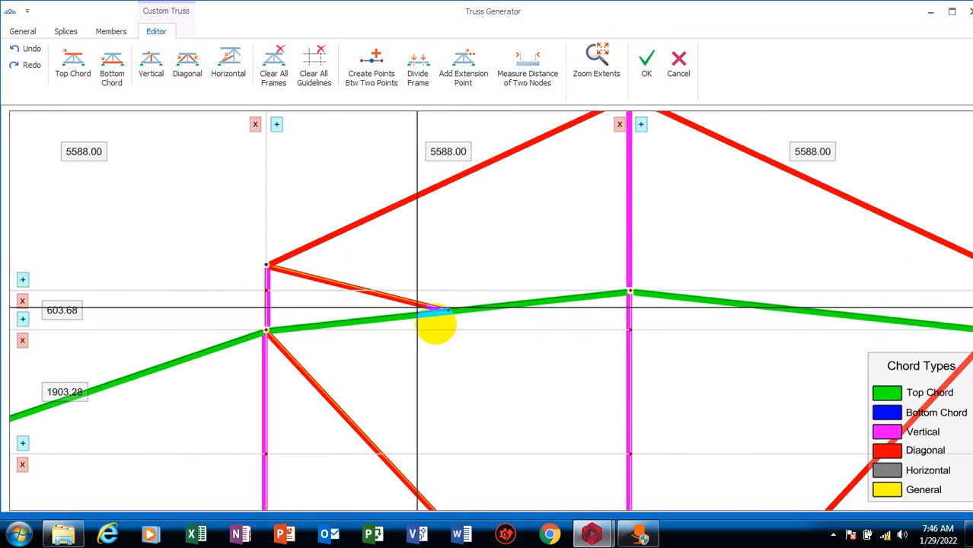
{"action": "left_click", "coordinate": [447, 311]}
{"action": "middle_click_drag", "start_coordinate": [497, 224], "coordinate": [354, 366]}
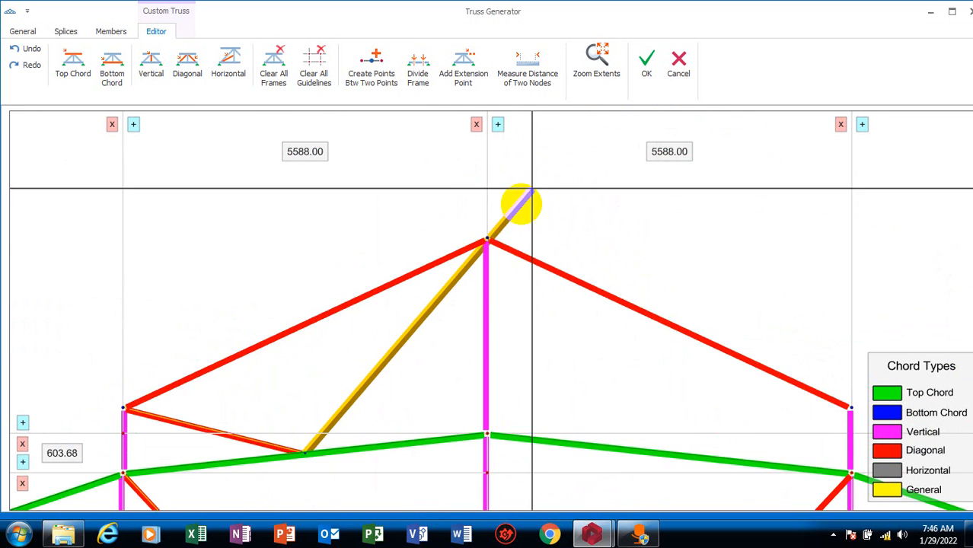
{"action": "left_click", "coordinate": [488, 239]}
{"action": "scroll", "coordinate": [489, 239], "scroll_direction": "down", "scroll_amount": 2}
{"action": "scroll", "coordinate": [504, 217], "scroll_direction": "up", "scroll_amount": 2}
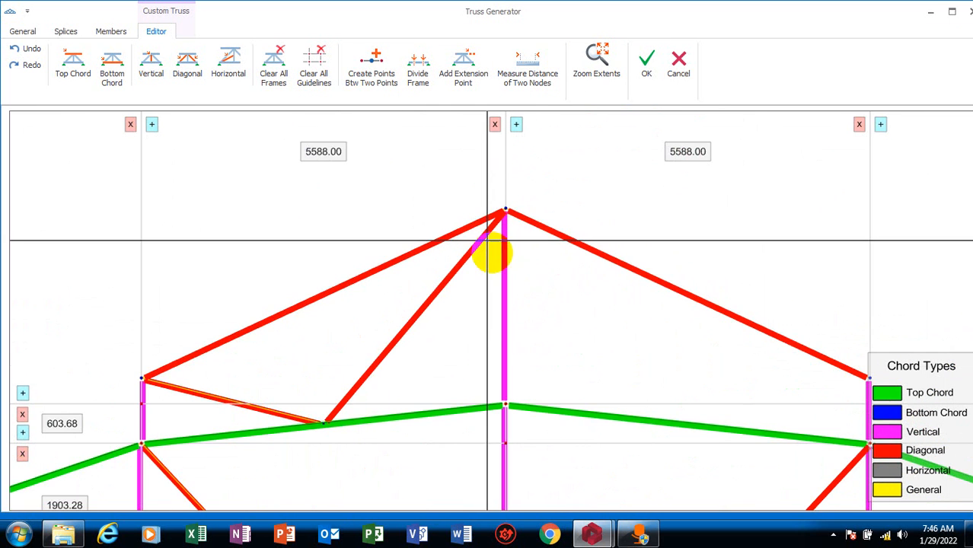
{"action": "scroll", "coordinate": [479, 323], "scroll_direction": "down", "scroll_amount": 4}
{"action": "scroll", "coordinate": [481, 329], "scroll_direction": "up", "scroll_amount": 2}
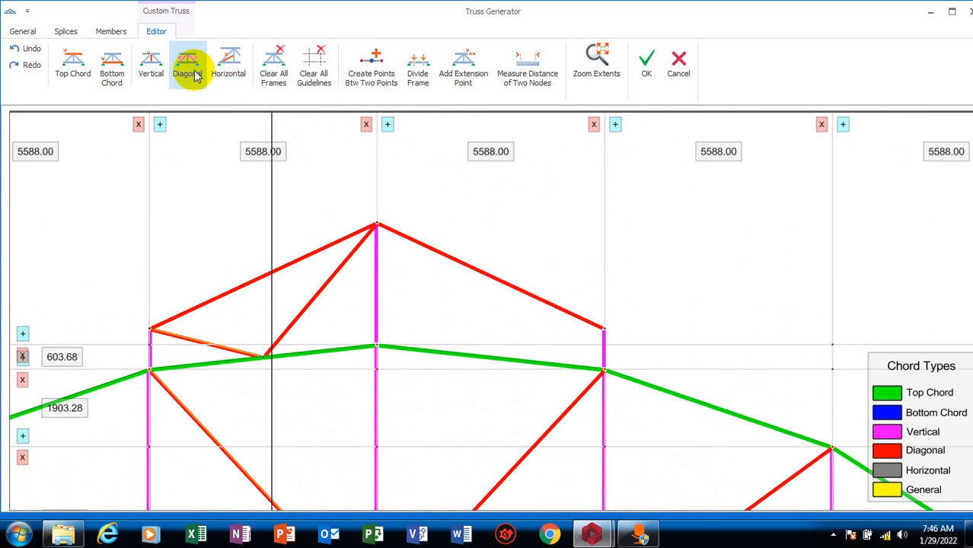
Create 1 intermediate point on the top chord segment between the apex node and its right neighbour
{"action": "scroll", "coordinate": [455, 315], "scroll_direction": "up", "scroll_amount": 4}
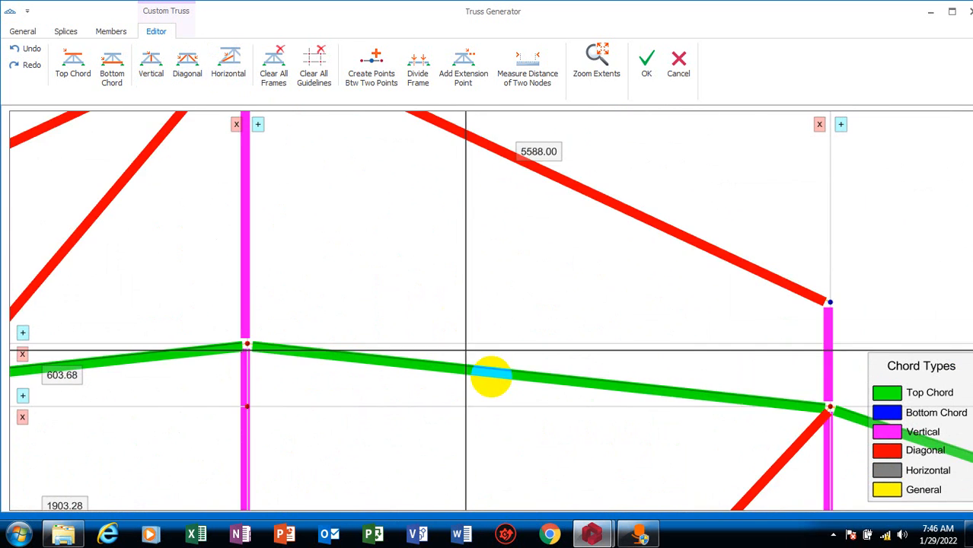
{"action": "scroll", "coordinate": [538, 388], "scroll_direction": "down", "scroll_amount": 3}
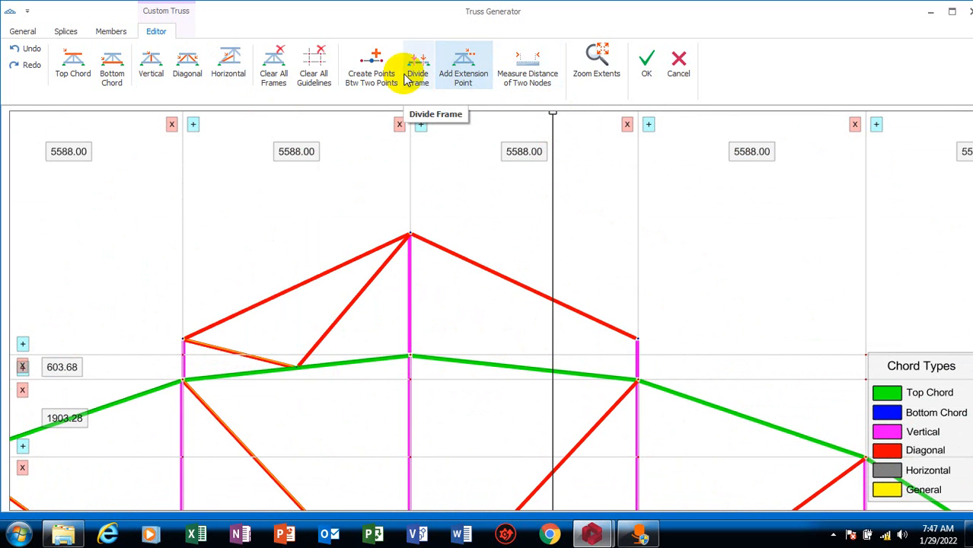
{"action": "left_click", "coordinate": [374, 66]}
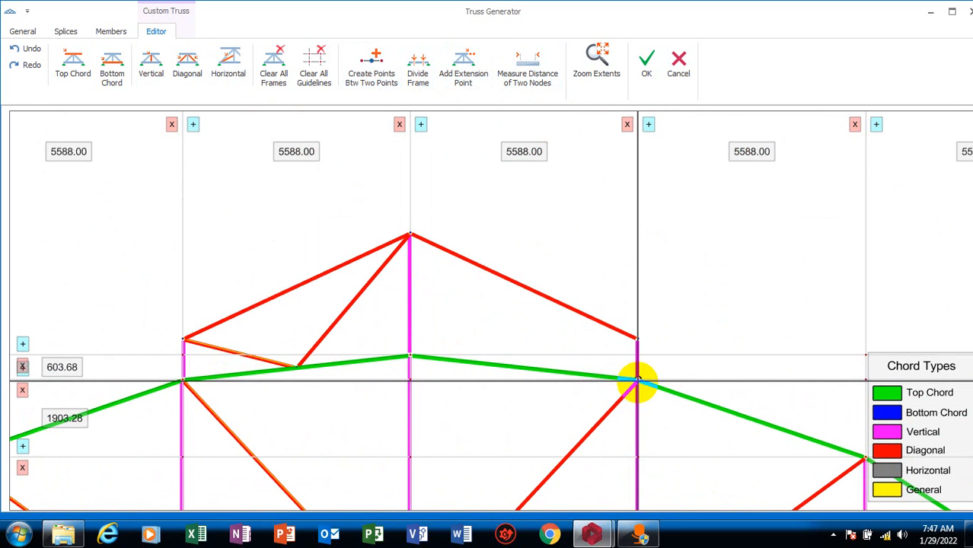
{"action": "left_click", "coordinate": [638, 378]}
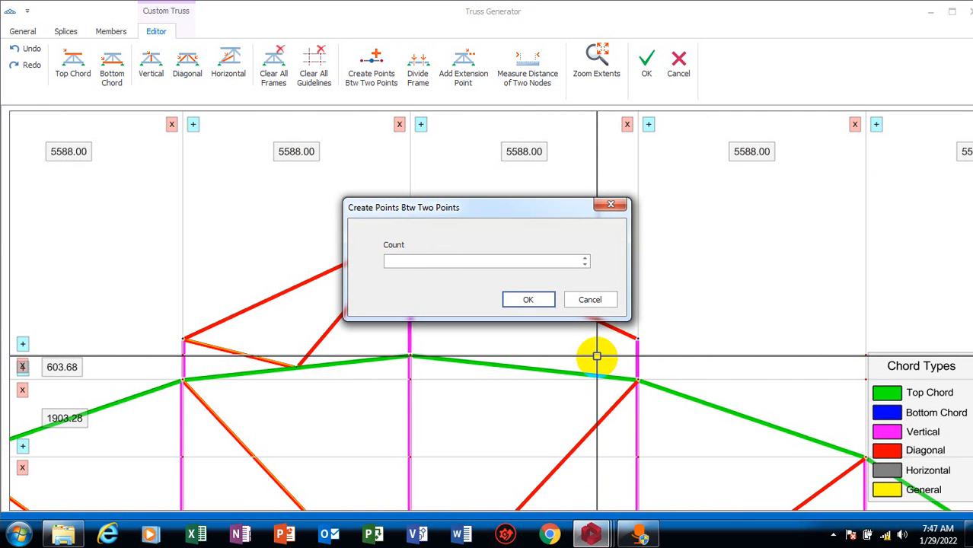
{"action": "left_click", "coordinate": [530, 299]}
{"action": "scroll", "coordinate": [542, 321], "scroll_direction": "up", "scroll_amount": 2}
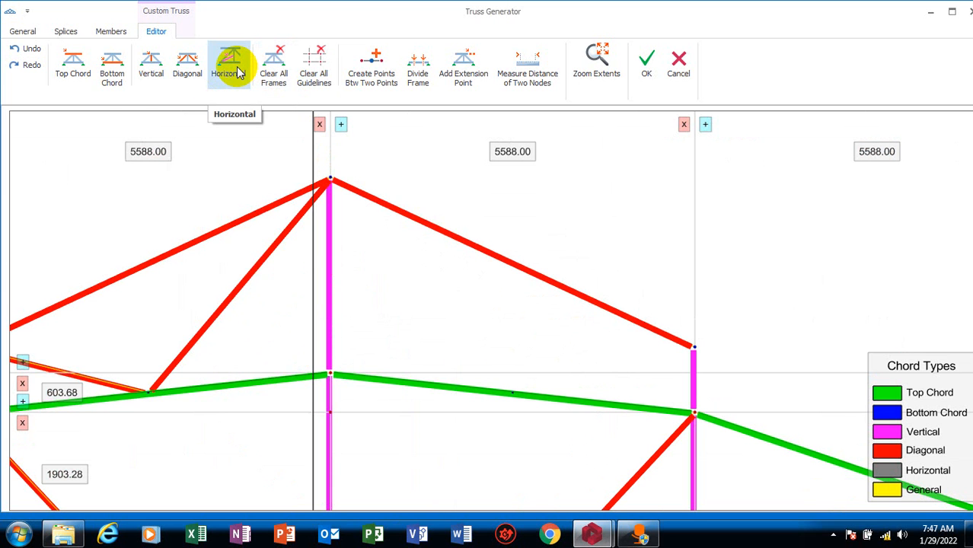
Draw Vertical-type members from the top chord midpoint right of the apex to the raised apex and the right extension point
{"action": "left_click", "coordinate": [147, 79]}
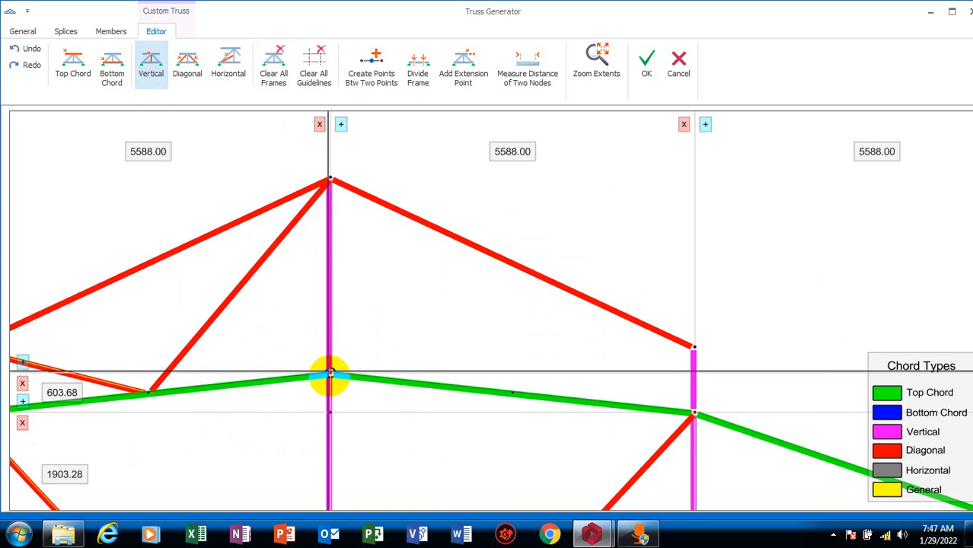
{"action": "left_click", "coordinate": [330, 374]}
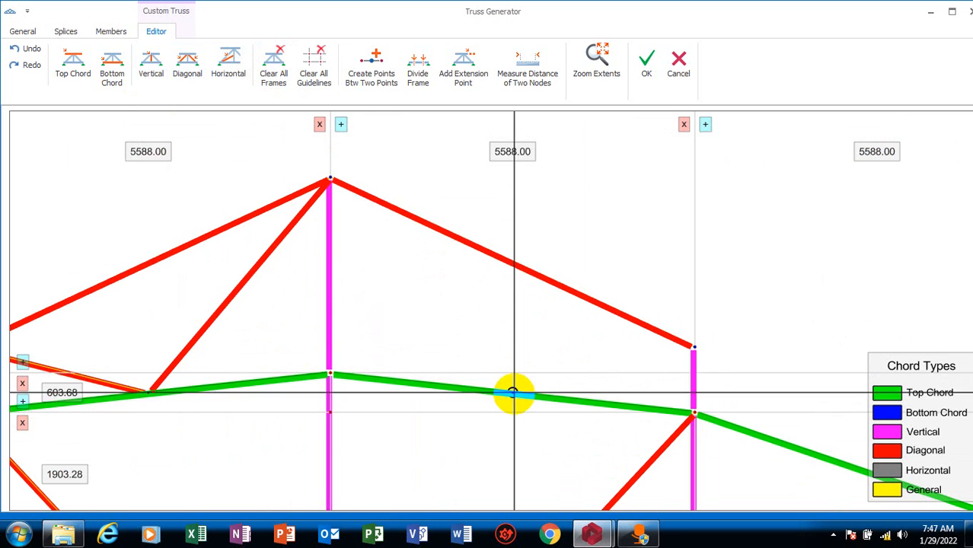
{"action": "left_click", "coordinate": [514, 394]}
{"action": "left_click", "coordinate": [329, 180]}
{"action": "left_click", "coordinate": [512, 393]}
{"action": "left_click", "coordinate": [694, 347]}
Set the two new bracing members right of the apex as Diagonal Chord
{"action": "scroll", "coordinate": [670, 357], "scroll_direction": "down", "scroll_amount": 5}
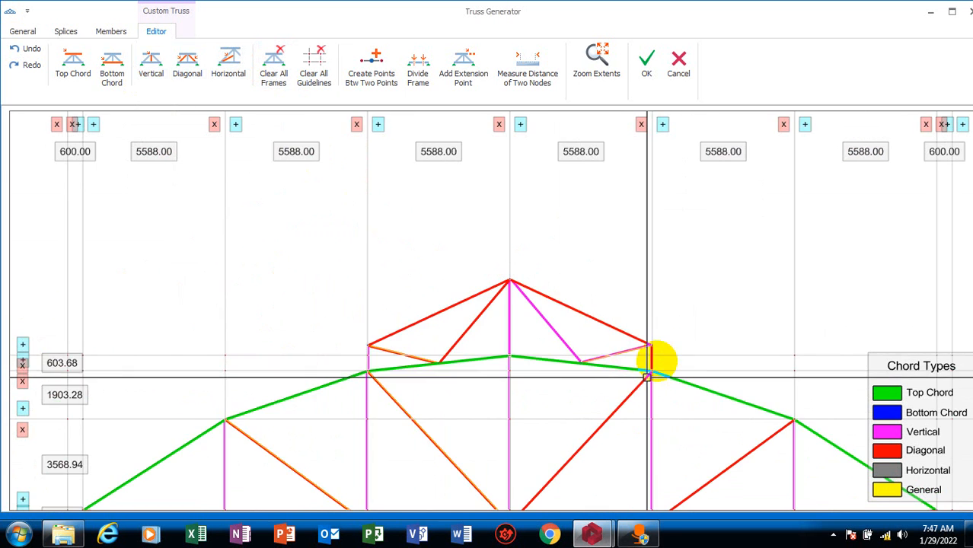
{"action": "scroll", "coordinate": [645, 369], "scroll_direction": "up", "scroll_amount": 2}
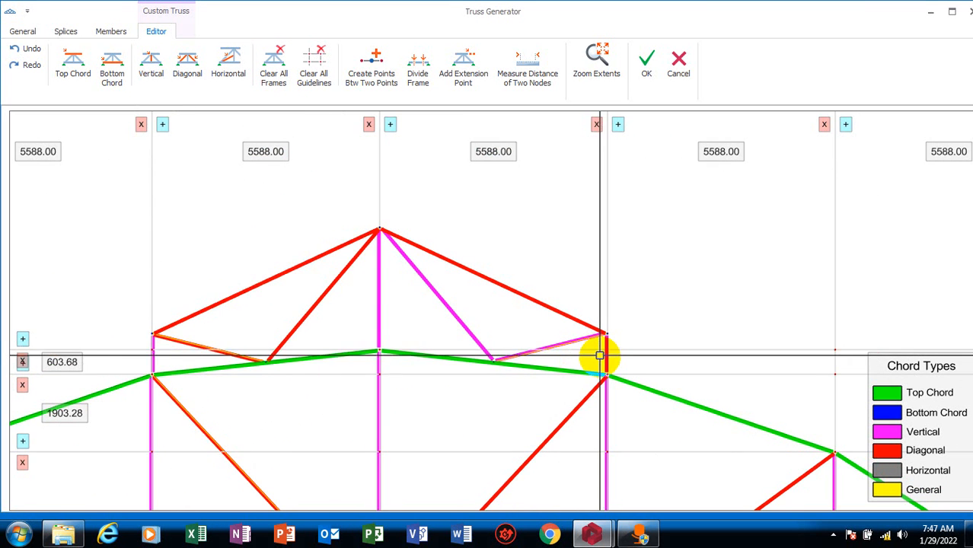
{"action": "scroll", "coordinate": [603, 350], "scroll_direction": "up", "scroll_amount": 2}
{"action": "scroll", "coordinate": [602, 390], "scroll_direction": "down", "scroll_amount": 4}
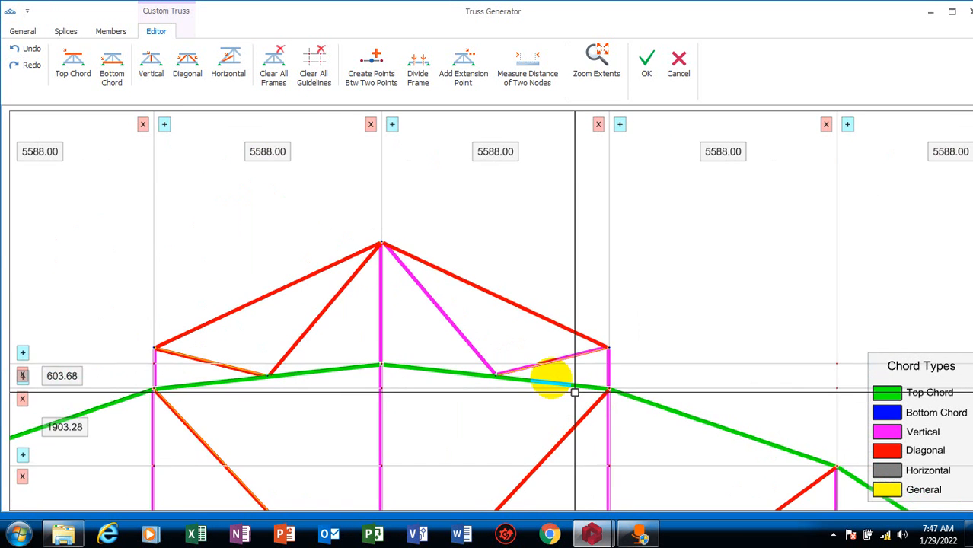
{"action": "scroll", "coordinate": [499, 344], "scroll_direction": "up", "scroll_amount": 4}
{"action": "scroll", "coordinate": [451, 343], "scroll_direction": "down", "scroll_amount": 4}
{"action": "scroll", "coordinate": [451, 344], "scroll_direction": "up", "scroll_amount": 5}
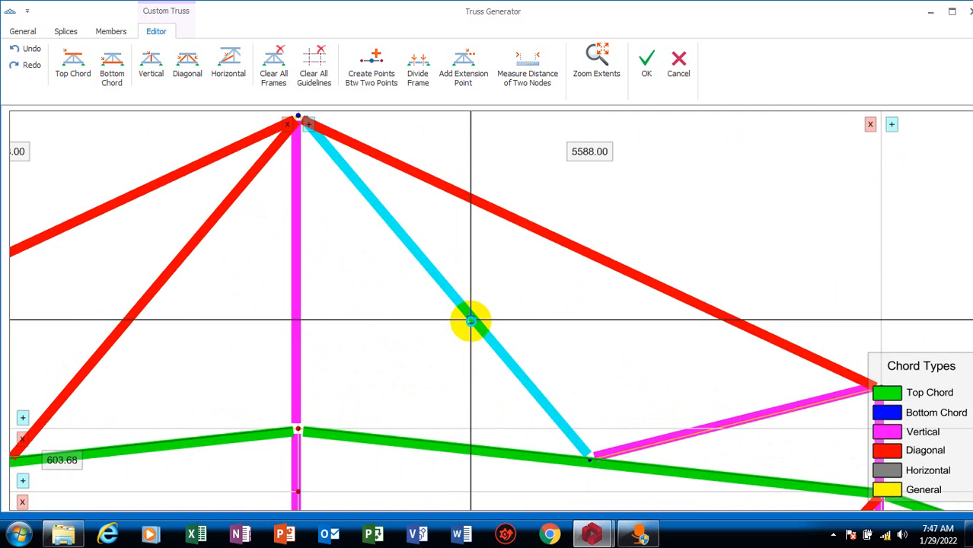
{"action": "right_click", "coordinate": [469, 322]}
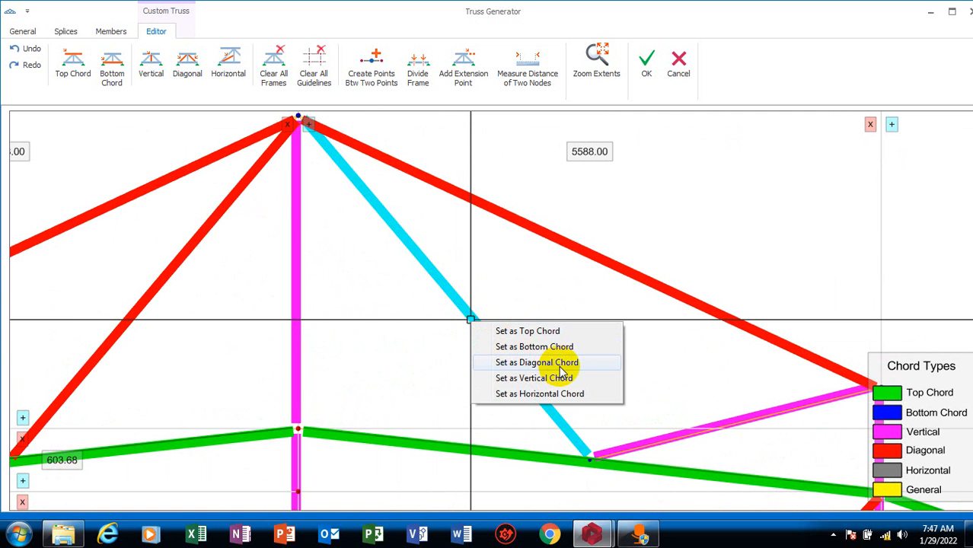
{"action": "left_click", "coordinate": [561, 364]}
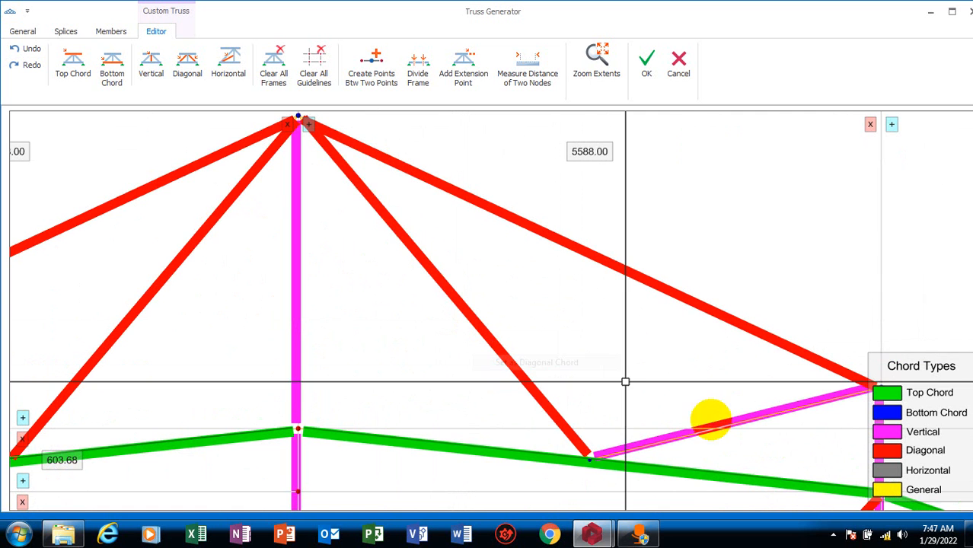
{"action": "right_click", "coordinate": [704, 431]}
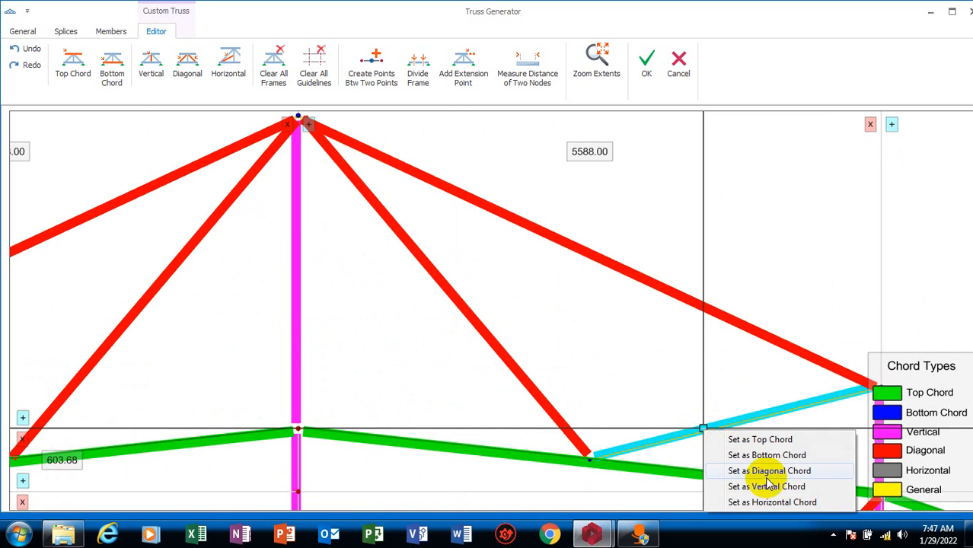
{"action": "left_click", "coordinate": [792, 471]}
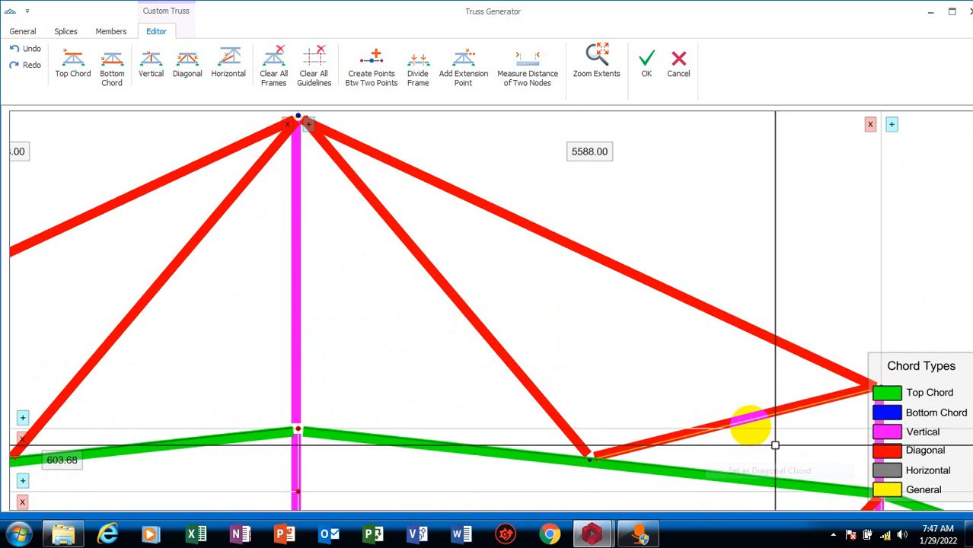
Try to accept the custom truss with the completed bracing
{"action": "scroll", "coordinate": [608, 293], "scroll_direction": "down", "scroll_amount": 3}
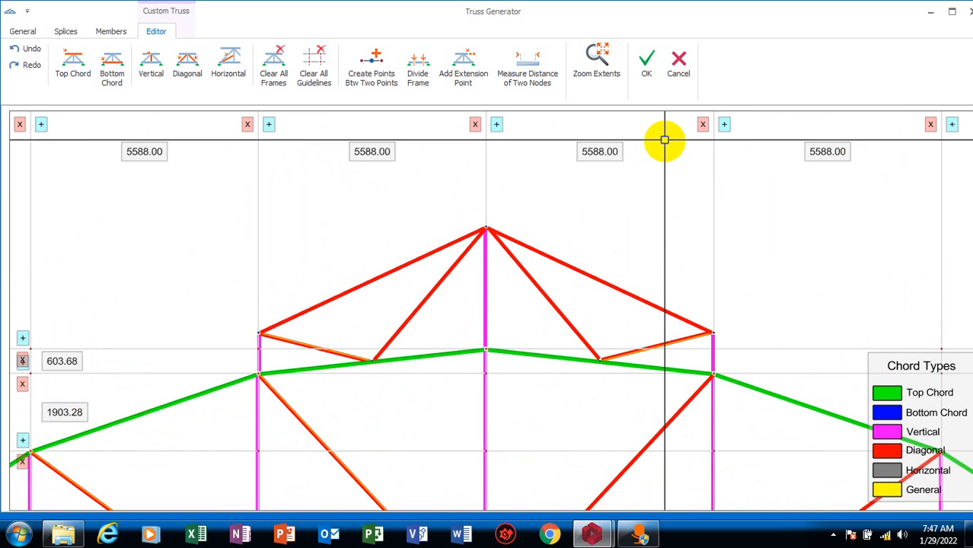
{"action": "left_click", "coordinate": [648, 64]}
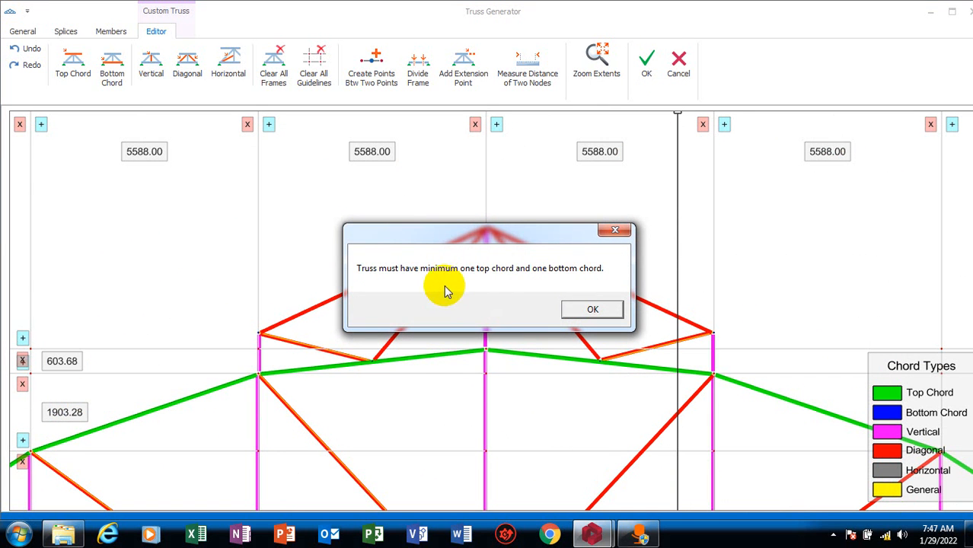
{"action": "left_click", "coordinate": [592, 309]}
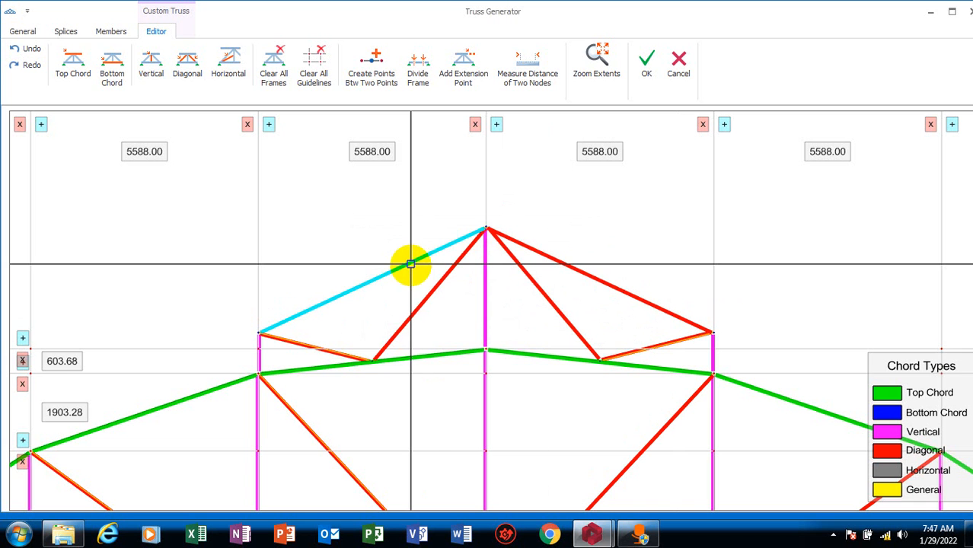
Set the raised section's two sloping outer members as Top Chord and try to accept the truss again
{"action": "right_click", "coordinate": [453, 248]}
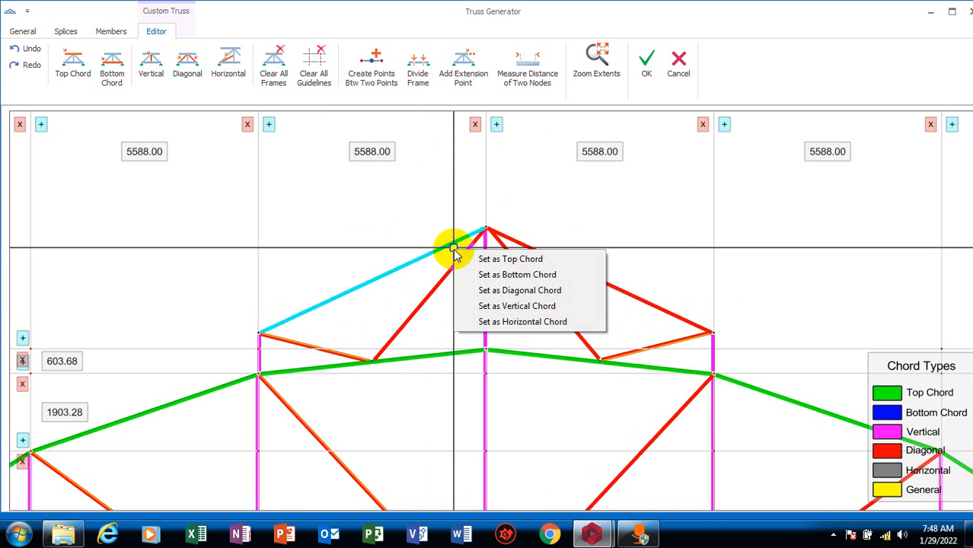
{"action": "left_click", "coordinate": [521, 259]}
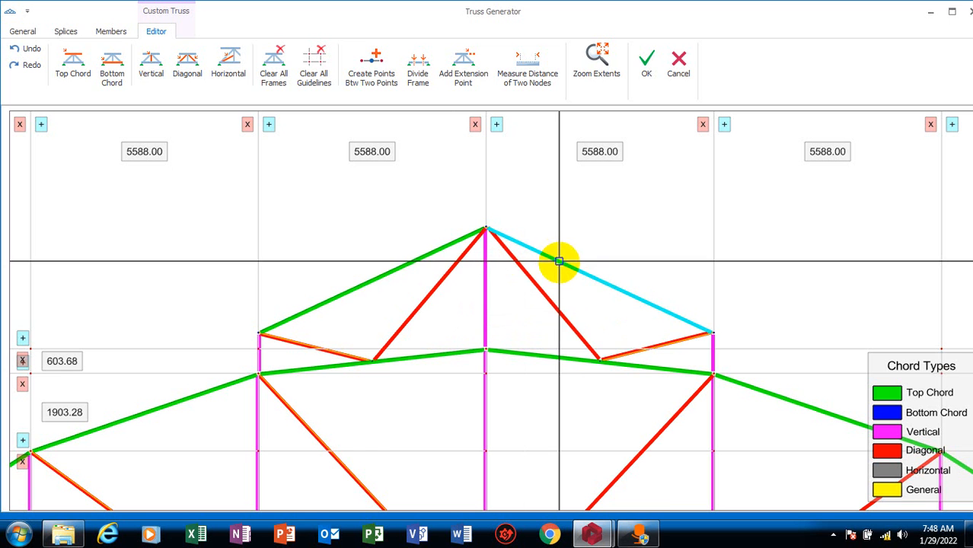
{"action": "right_click", "coordinate": [558, 261]}
{"action": "left_click", "coordinate": [615, 272]}
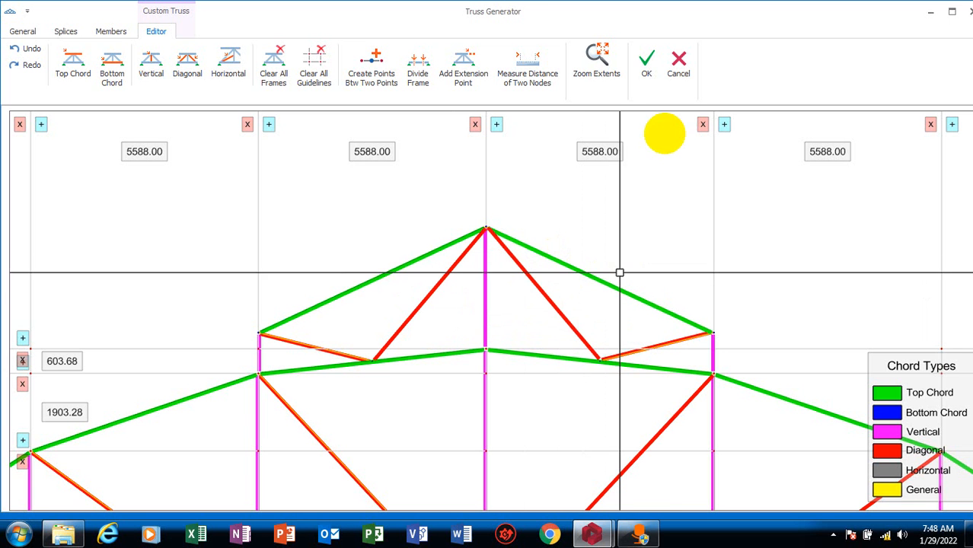
{"action": "left_click", "coordinate": [646, 62]}
{"action": "left_click", "coordinate": [593, 307]}
Select every segment of the original top chord below the raised section, from the left eave overhang to the right one
{"action": "scroll", "coordinate": [590, 232], "scroll_direction": "down", "scroll_amount": 5}
{"action": "scroll", "coordinate": [604, 256], "scroll_direction": "up", "scroll_amount": 5}
{"action": "scroll", "coordinate": [586, 266], "scroll_direction": "down", "scroll_amount": 4}
{"action": "scroll", "coordinate": [267, 383], "scroll_direction": "up", "scroll_amount": 5}
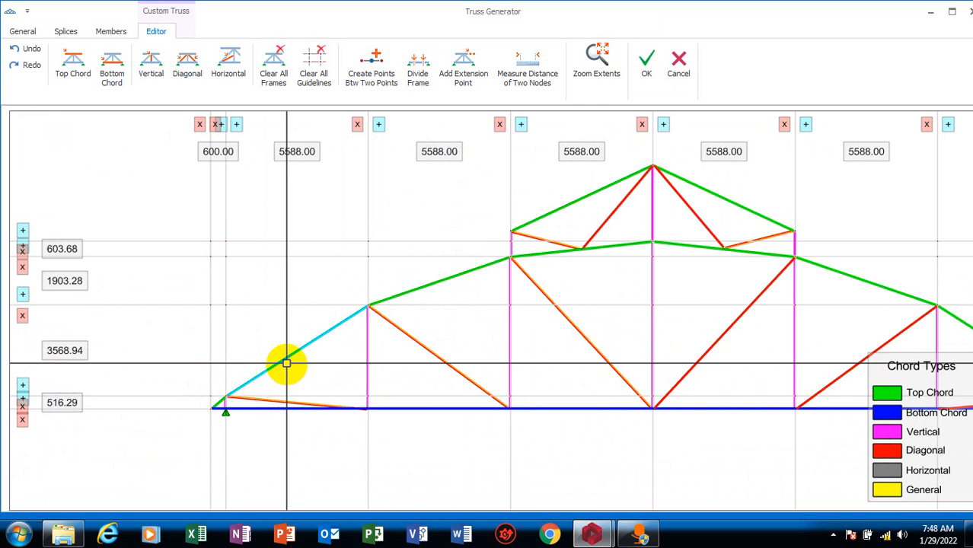
{"action": "scroll", "coordinate": [228, 399], "scroll_direction": "up", "scroll_amount": 3}
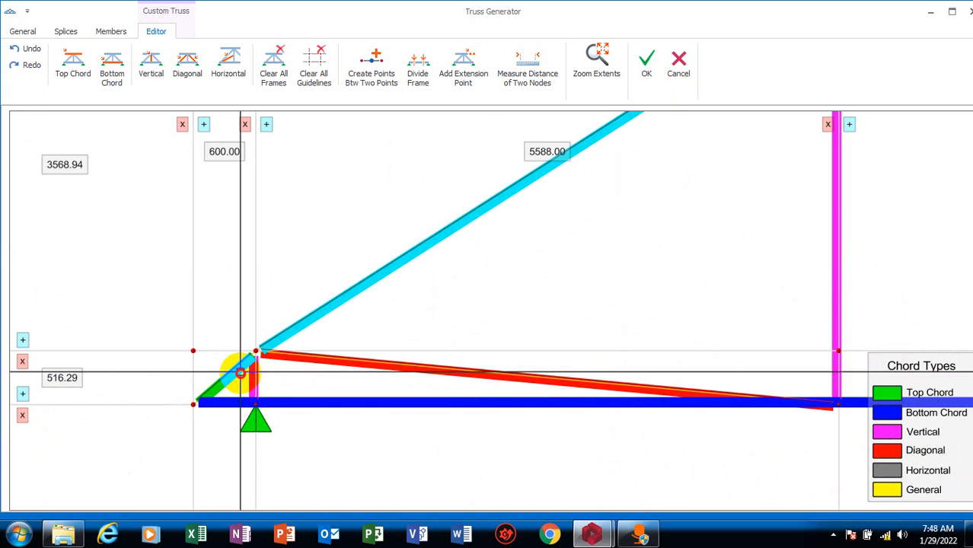
{"action": "scroll", "coordinate": [109, 408], "scroll_direction": "down", "scroll_amount": 4}
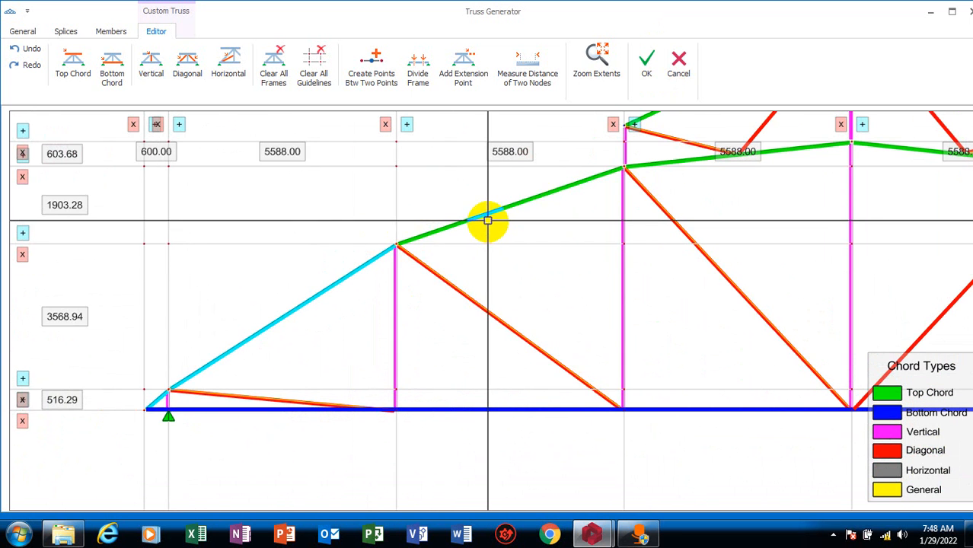
{"action": "scroll", "coordinate": [537, 217], "scroll_direction": "down", "scroll_amount": 3}
{"action": "scroll", "coordinate": [469, 272], "scroll_direction": "up", "scroll_amount": 5}
{"action": "left_click", "coordinate": [468, 271]}
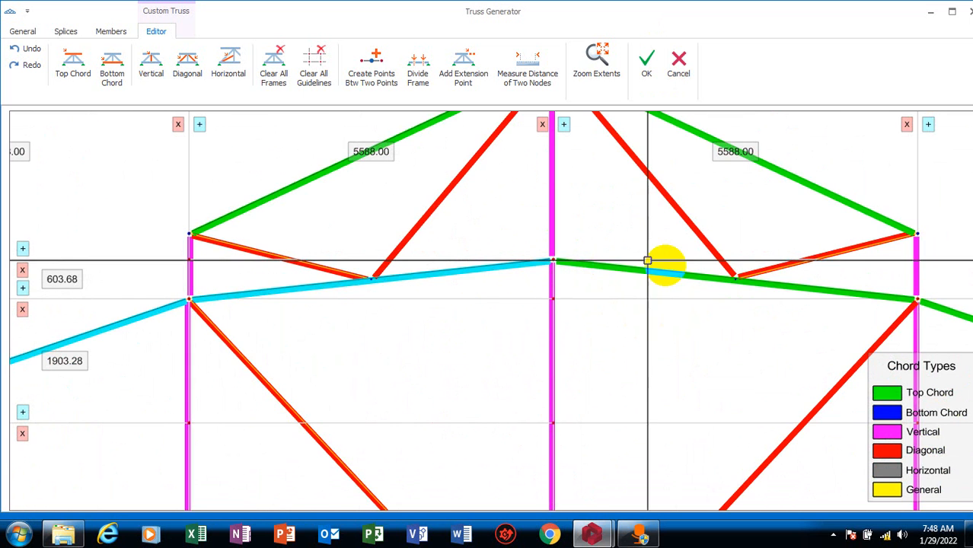
{"action": "left_click", "coordinate": [652, 276]}
{"action": "scroll", "coordinate": [653, 276], "scroll_direction": "down", "scroll_amount": 5}
{"action": "scroll", "coordinate": [727, 315], "scroll_direction": "up", "scroll_amount": 3}
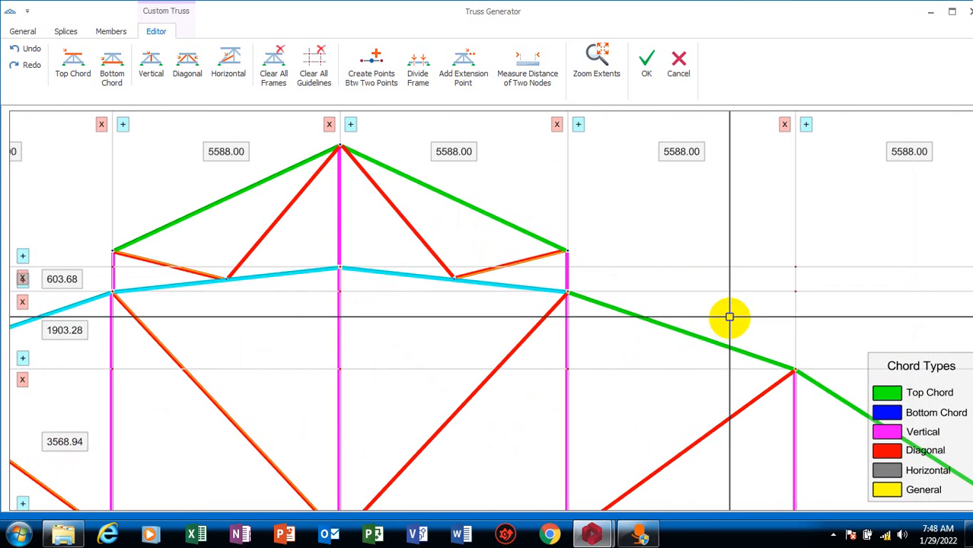
{"action": "left_click", "coordinate": [608, 310]}
{"action": "scroll", "coordinate": [621, 318], "scroll_direction": "down", "scroll_amount": 4}
{"action": "scroll", "coordinate": [621, 319], "scroll_direction": "up", "scroll_amount": 3}
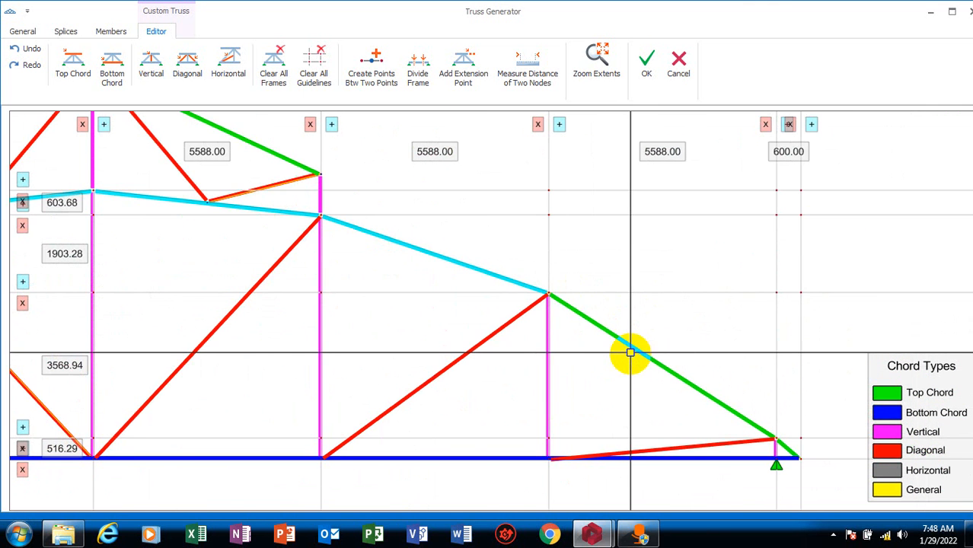
{"action": "scroll", "coordinate": [819, 485], "scroll_direction": "up", "scroll_amount": 5}
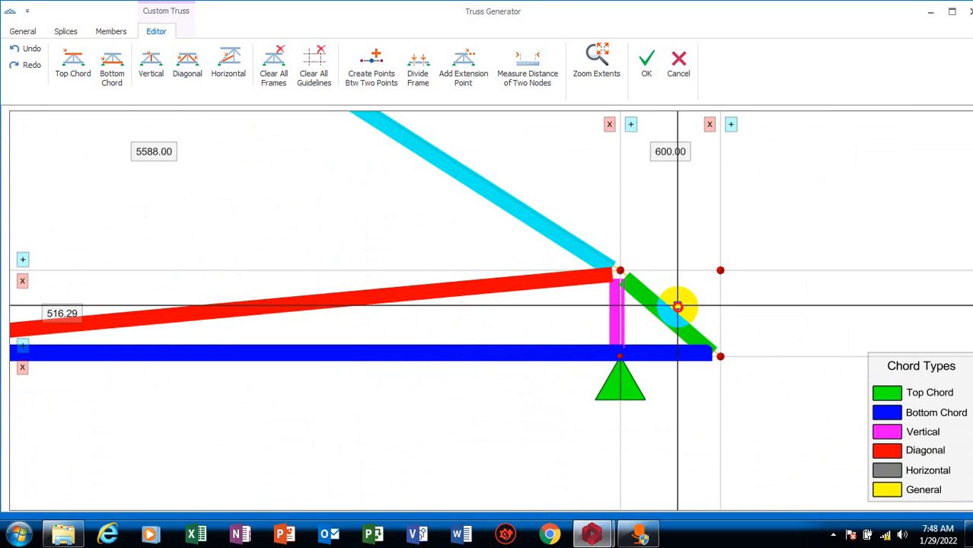
{"action": "scroll", "coordinate": [659, 323], "scroll_direction": "down", "scroll_amount": 3}
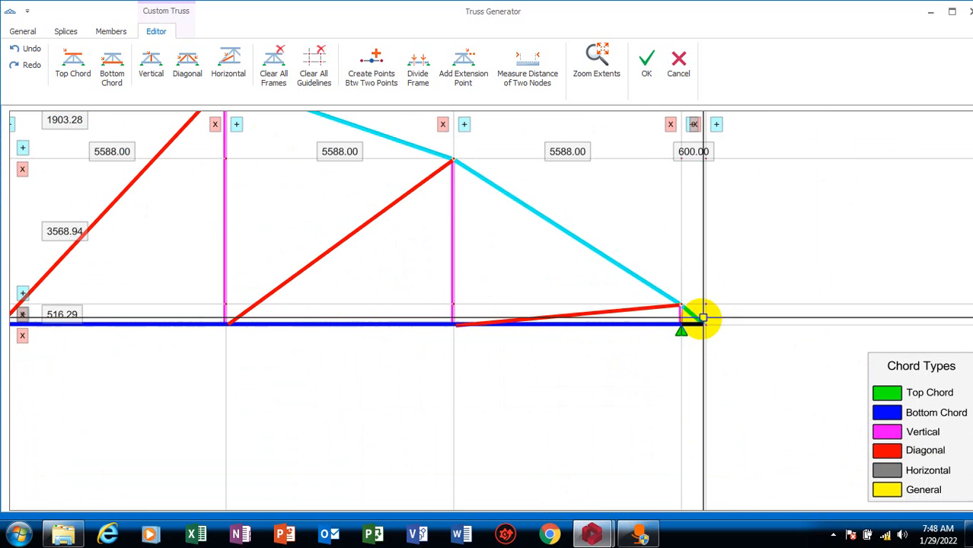
Try to accept the custom truss with the original top chord segments selected
{"action": "left_click", "coordinate": [195, 71]}
{"action": "scroll", "coordinate": [558, 358], "scroll_direction": "down", "scroll_amount": 2}
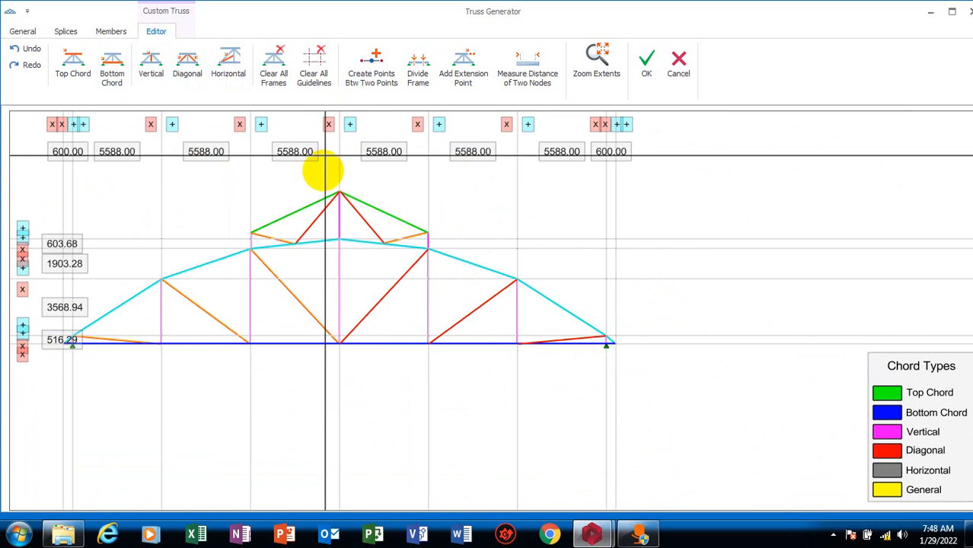
{"action": "scroll", "coordinate": [329, 163], "scroll_direction": "up", "scroll_amount": 1}
{"action": "left_click", "coordinate": [644, 68]}
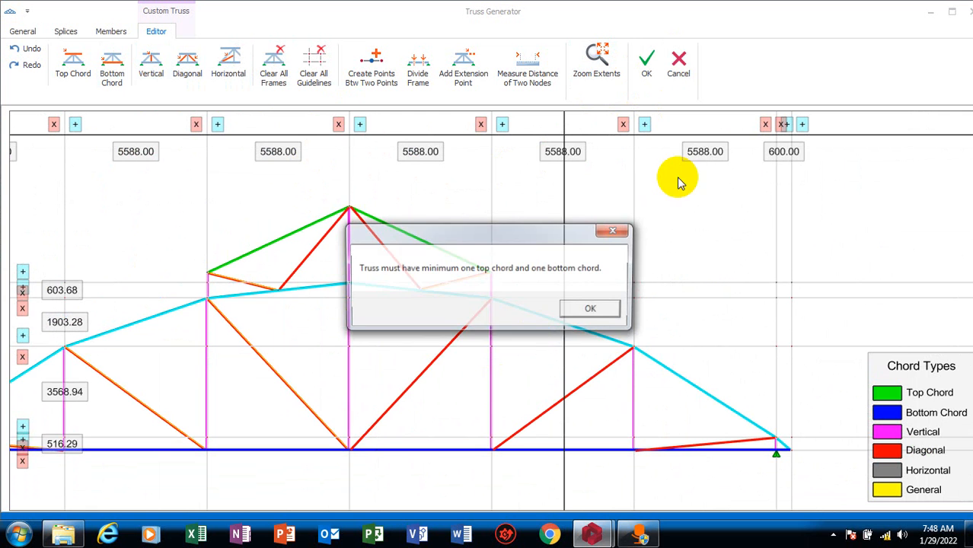
{"action": "left_click", "coordinate": [593, 309]}
{"action": "scroll", "coordinate": [610, 290], "scroll_direction": "down", "scroll_amount": 2}
{"action": "scroll", "coordinate": [527, 245], "scroll_direction": "up", "scroll_amount": 3}
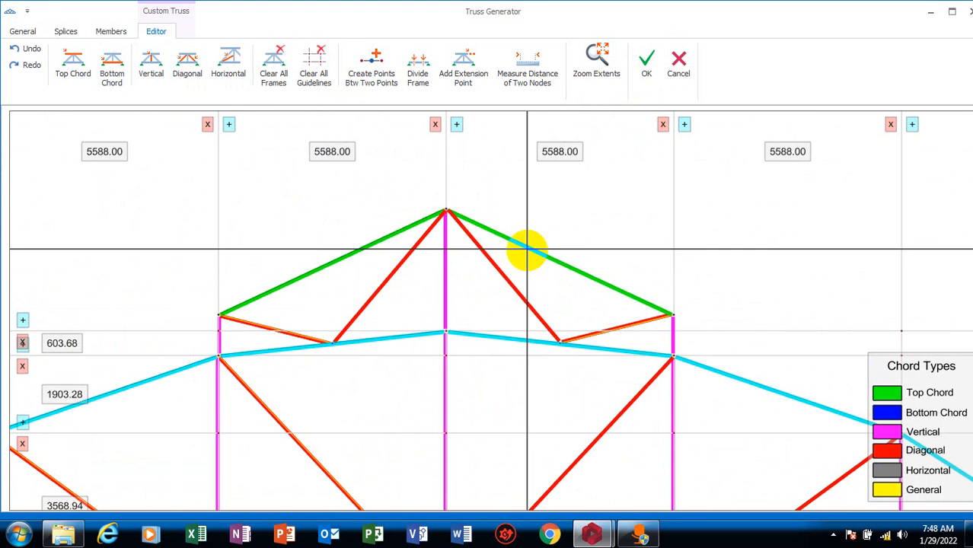
{"action": "scroll", "coordinate": [543, 261], "scroll_direction": "down", "scroll_amount": 2}
{"action": "scroll", "coordinate": [374, 298], "scroll_direction": "up", "scroll_amount": 2}
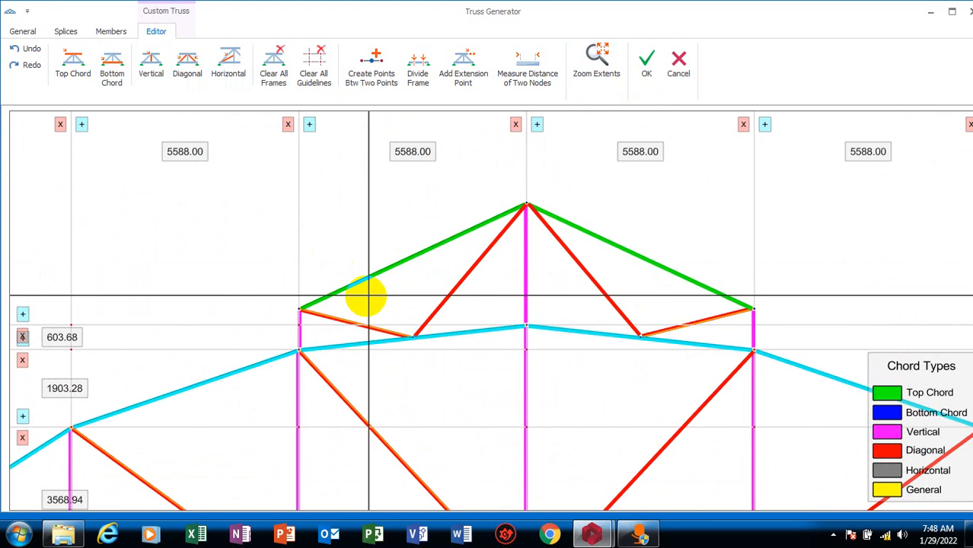
{"action": "scroll", "coordinate": [366, 295], "scroll_direction": "down", "scroll_amount": 2}
{"action": "scroll", "coordinate": [382, 333], "scroll_direction": "down", "scroll_amount": 2}
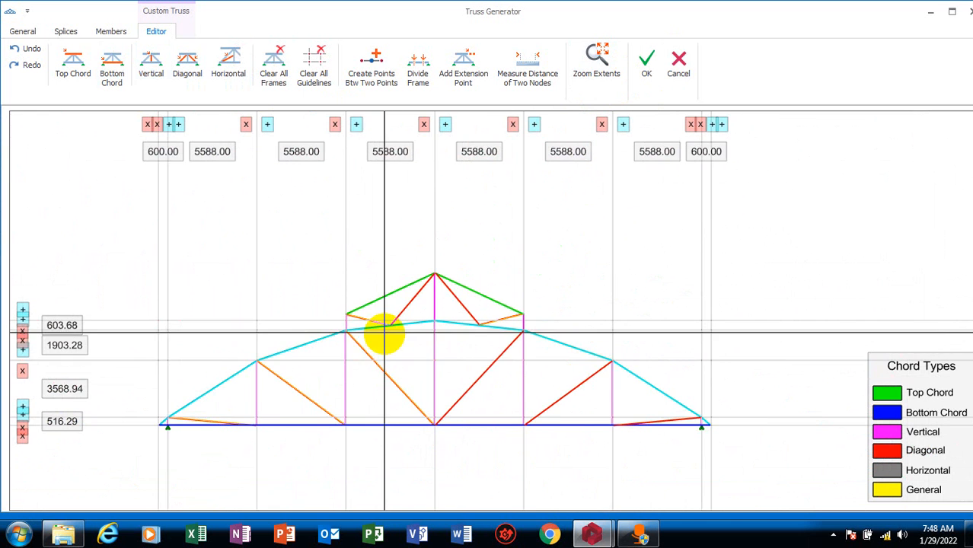
Set every segment of the original top chord, from the left eave overhang to the right one, as Top Chord
{"action": "scroll", "coordinate": [170, 397], "scroll_direction": "up", "scroll_amount": 1}
{"action": "scroll", "coordinate": [149, 430], "scroll_direction": "up", "scroll_amount": 2}
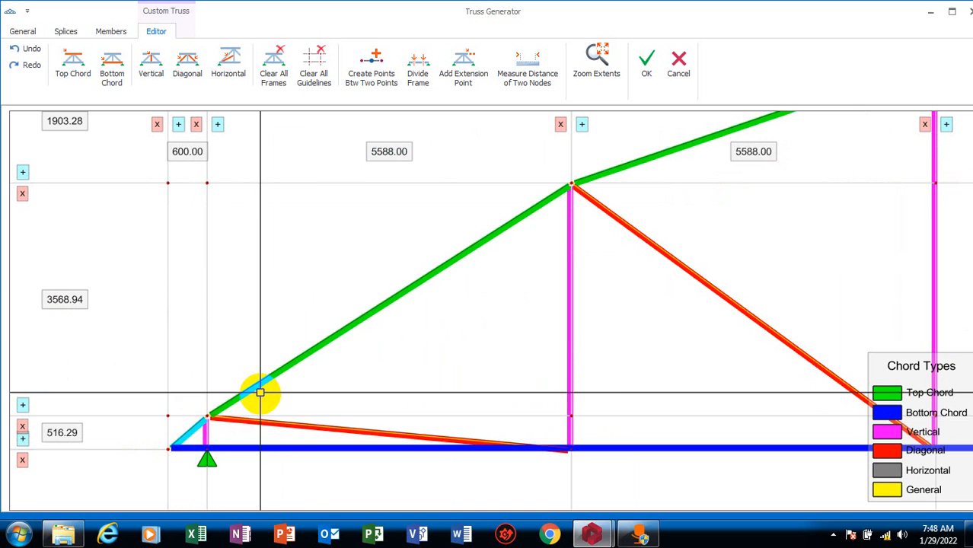
{"action": "scroll", "coordinate": [112, 414], "scroll_direction": "down", "scroll_amount": 3}
{"action": "scroll", "coordinate": [293, 341], "scroll_direction": "up", "scroll_amount": 2}
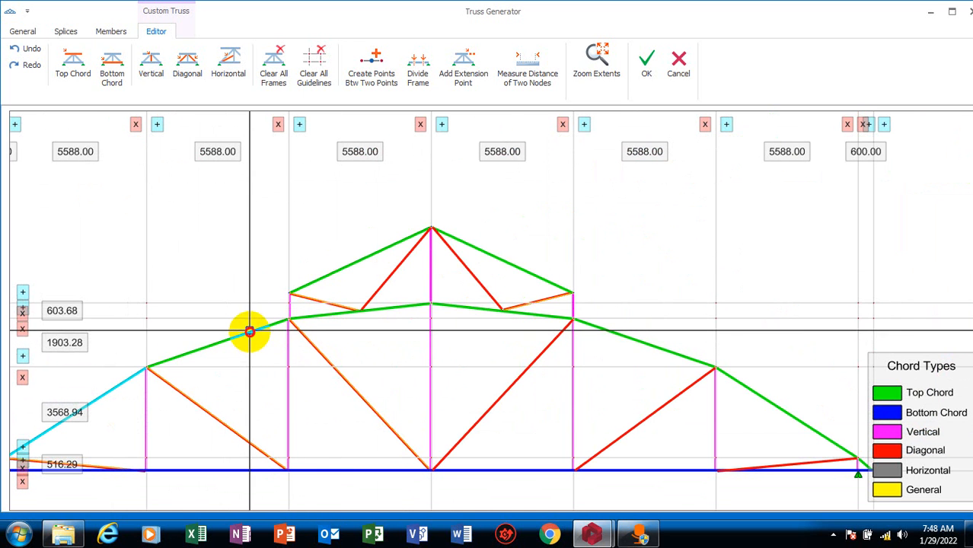
{"action": "left_click", "coordinate": [402, 308]}
{"action": "left_click", "coordinate": [474, 308]}
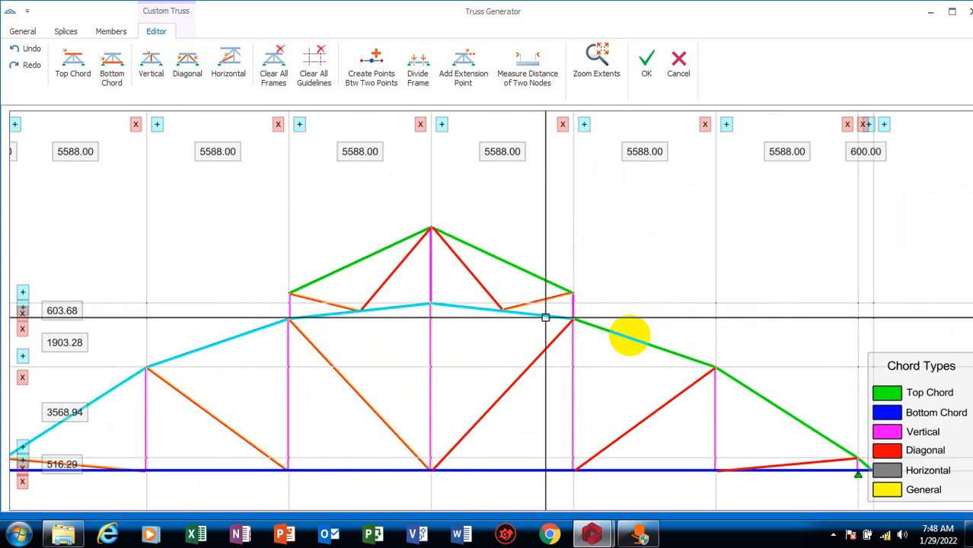
{"action": "left_click", "coordinate": [654, 345]}
{"action": "left_click", "coordinate": [744, 388]}
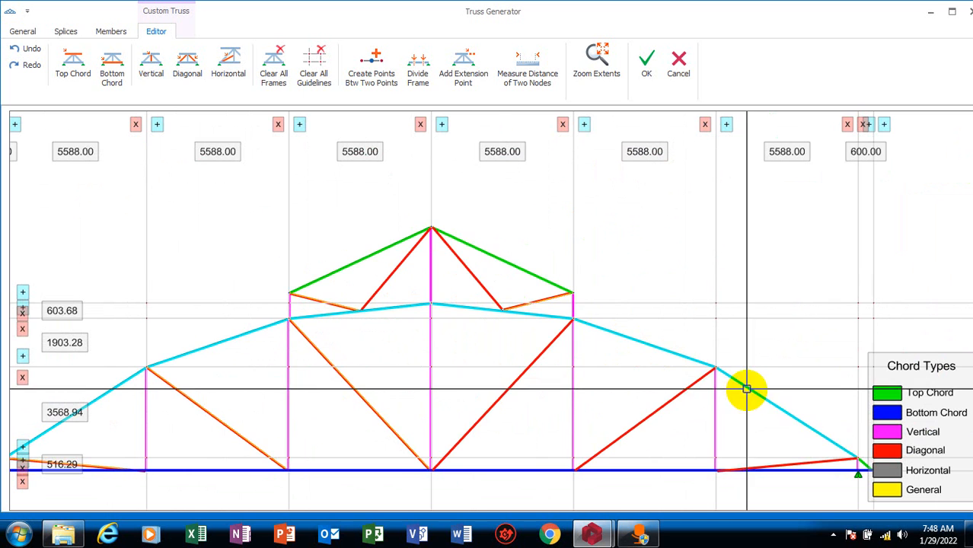
{"action": "scroll", "coordinate": [734, 426], "scroll_direction": "down", "scroll_amount": 2}
{"action": "scroll", "coordinate": [734, 427], "scroll_direction": "up", "scroll_amount": 5}
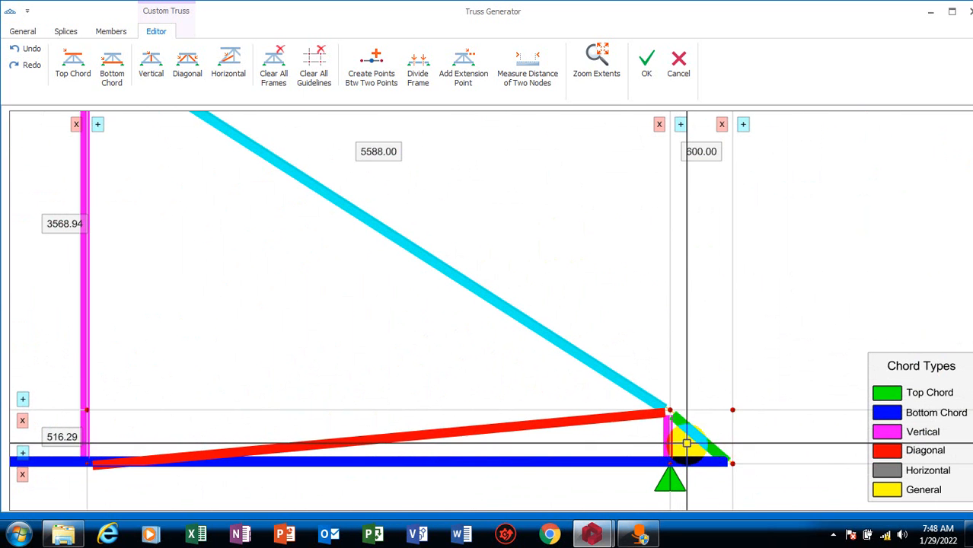
{"action": "scroll", "coordinate": [769, 393], "scroll_direction": "down", "scroll_amount": 5}
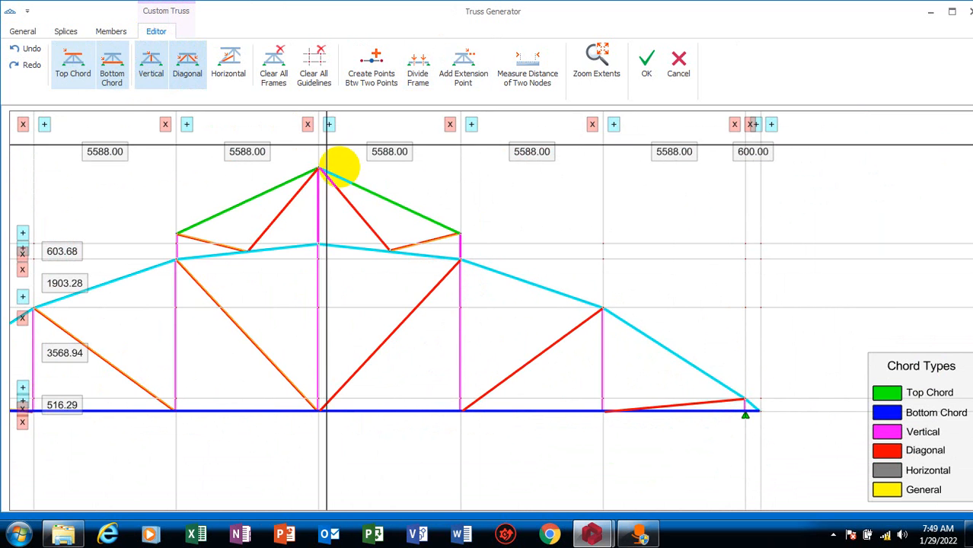
{"action": "scroll", "coordinate": [419, 290], "scroll_direction": "down", "scroll_amount": 3}
{"action": "scroll", "coordinate": [496, 323], "scroll_direction": "up", "scroll_amount": 3}
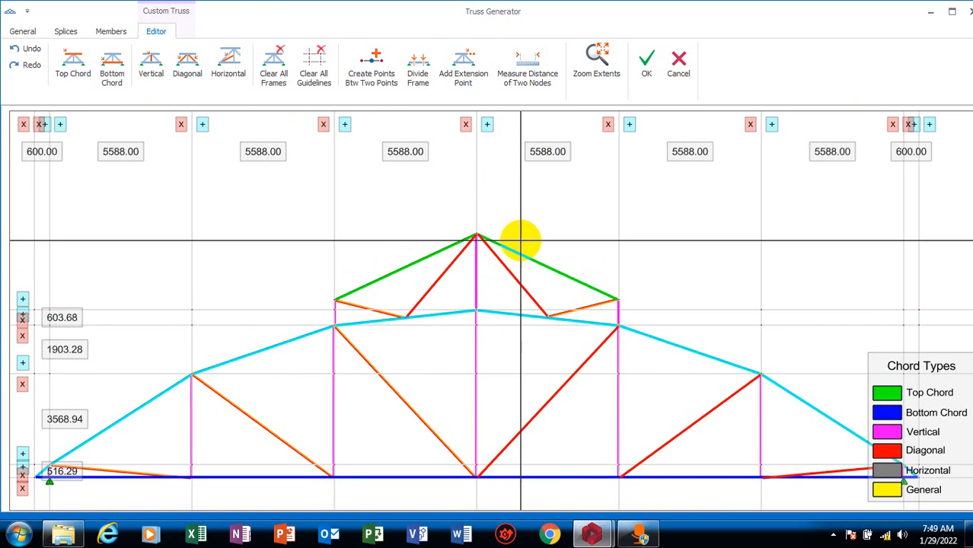
{"action": "scroll", "coordinate": [506, 238], "scroll_direction": "up", "scroll_amount": 2}
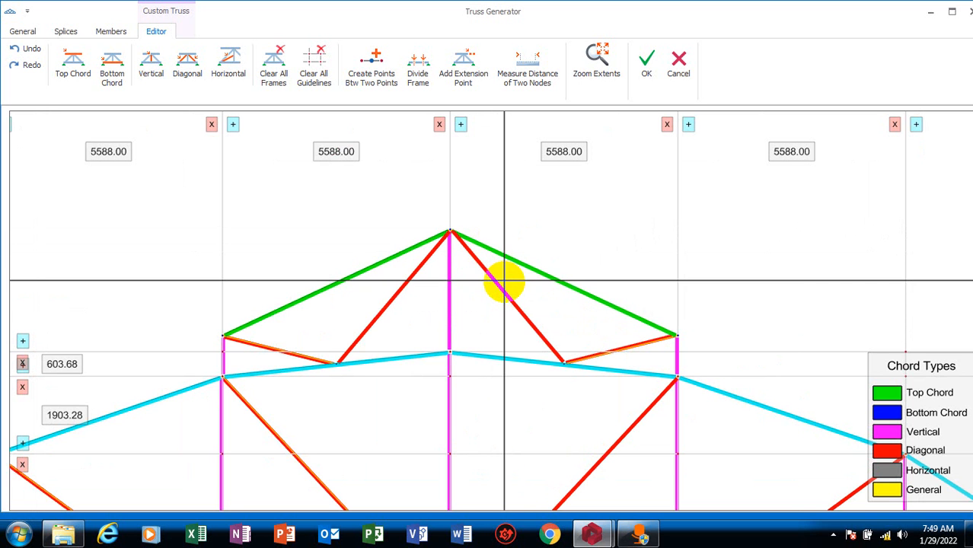
{"action": "scroll", "coordinate": [505, 289], "scroll_direction": "down", "scroll_amount": 2}
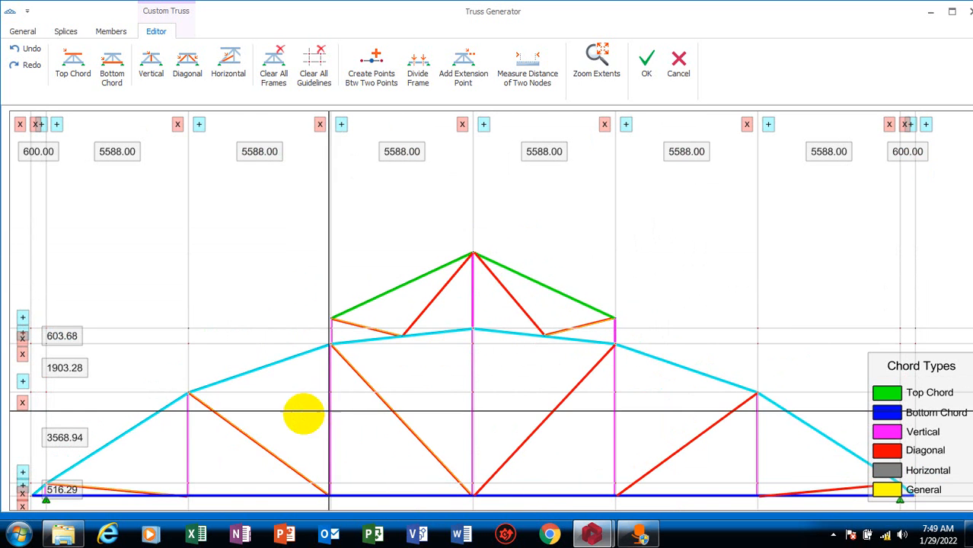
{"action": "right_click", "coordinate": [242, 378]}
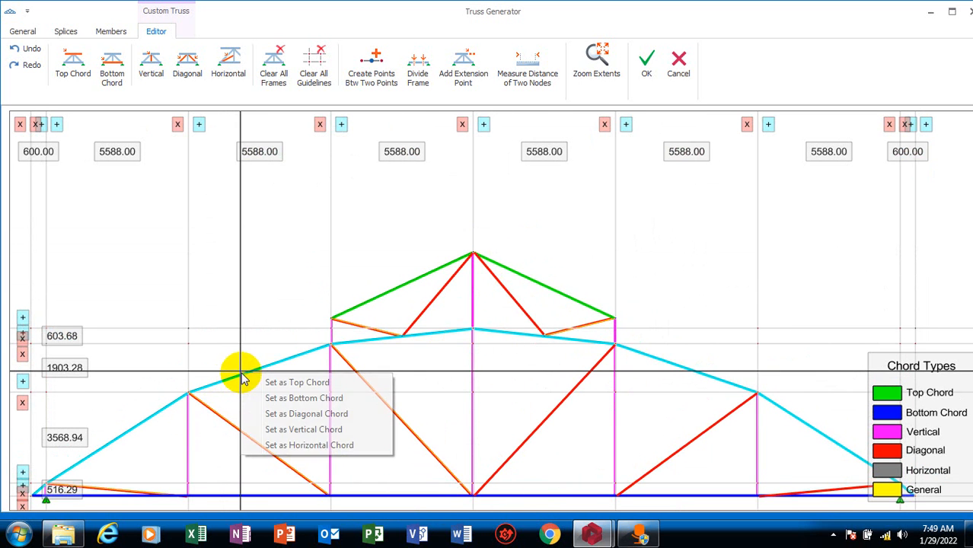
{"action": "left_click", "coordinate": [308, 383]}
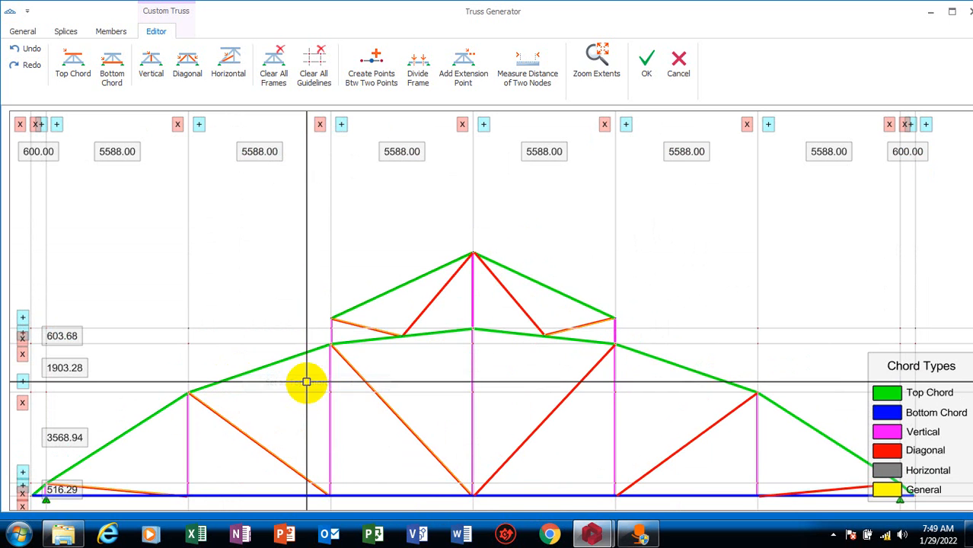
Set the raised section's two sloping outer members as Diagonal Chord and try to accept the truss
{"action": "left_click", "coordinate": [397, 286]}
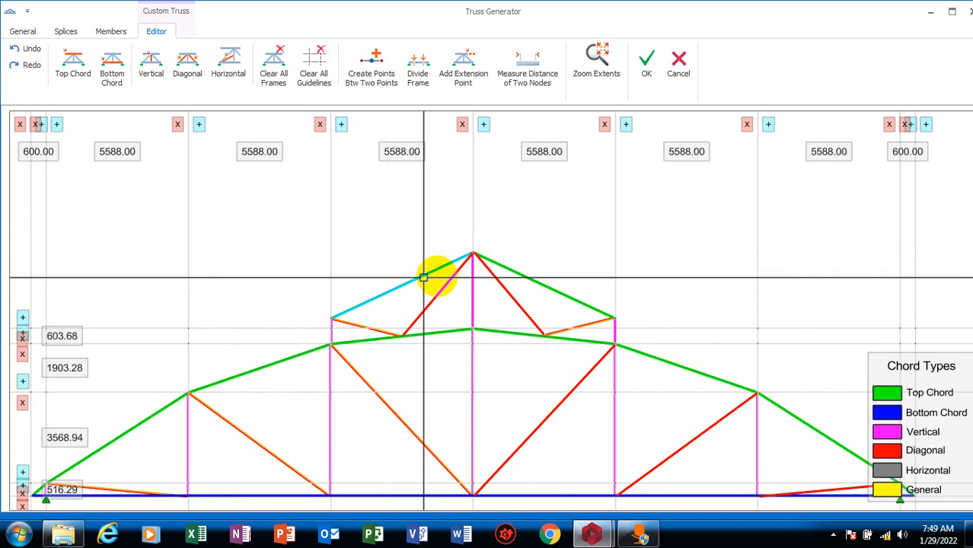
{"action": "right_click", "coordinate": [507, 268]}
{"action": "left_click", "coordinate": [545, 312]}
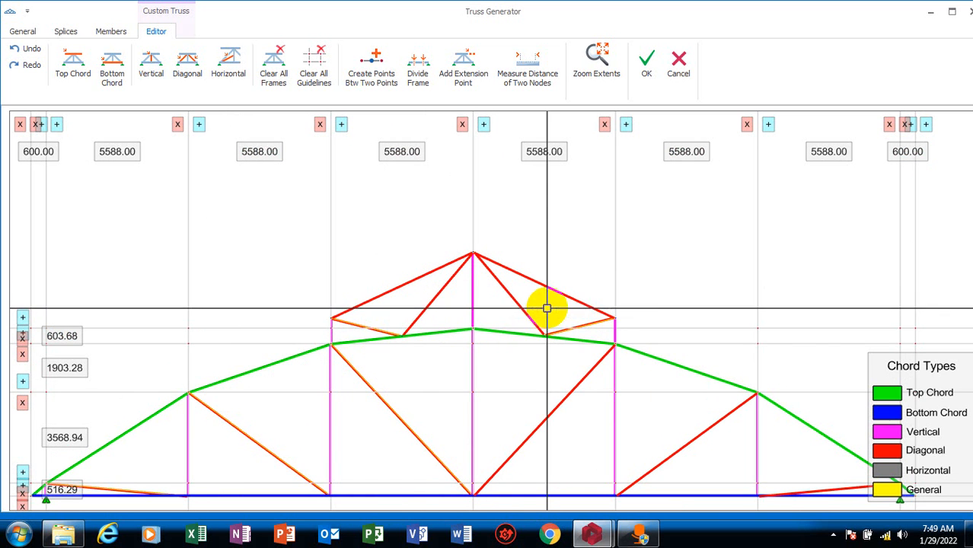
{"action": "left_click", "coordinate": [647, 61]}
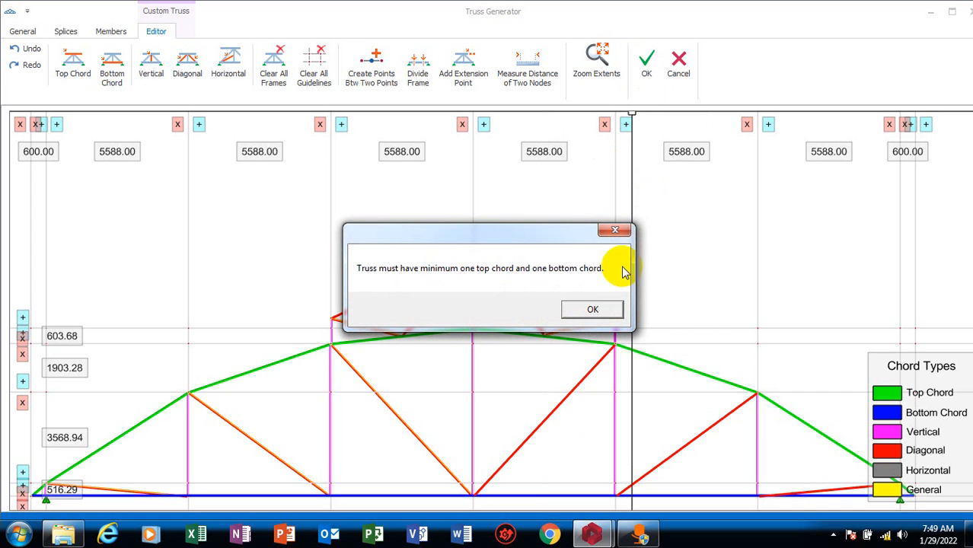
{"action": "left_click", "coordinate": [593, 310]}
Examine the raised section's members, joints and chord types against the rest of the truss
{"action": "scroll", "coordinate": [593, 275], "scroll_direction": "down", "scroll_amount": 3}
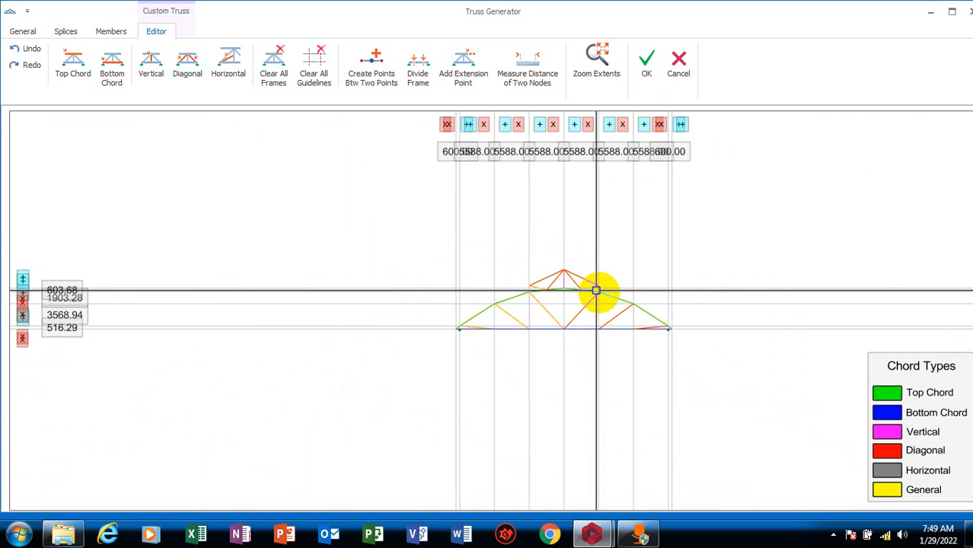
{"action": "scroll", "coordinate": [618, 278], "scroll_direction": "up", "scroll_amount": 2}
{"action": "scroll", "coordinate": [515, 266], "scroll_direction": "up", "scroll_amount": 2}
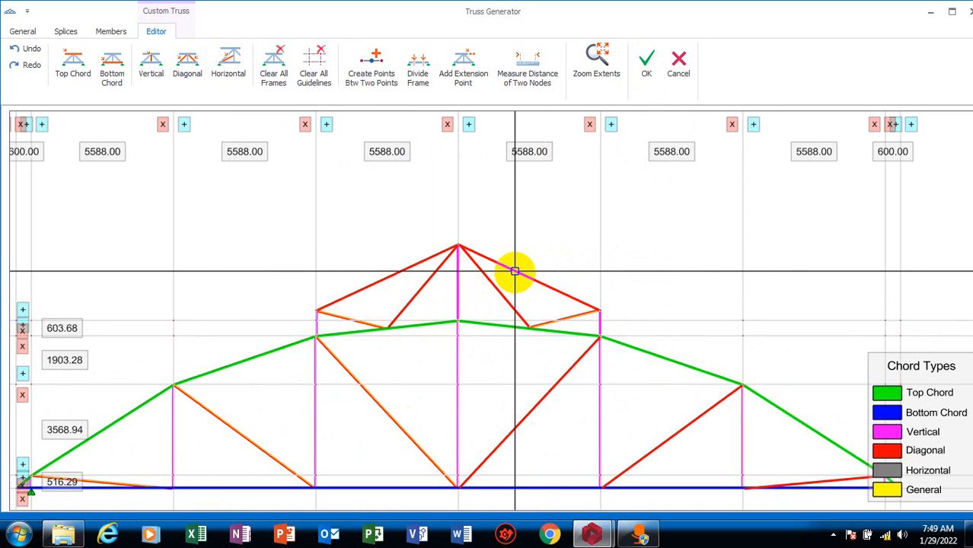
{"action": "scroll", "coordinate": [515, 271], "scroll_direction": "down", "scroll_amount": 3}
{"action": "scroll", "coordinate": [527, 295], "scroll_direction": "up", "scroll_amount": 2}
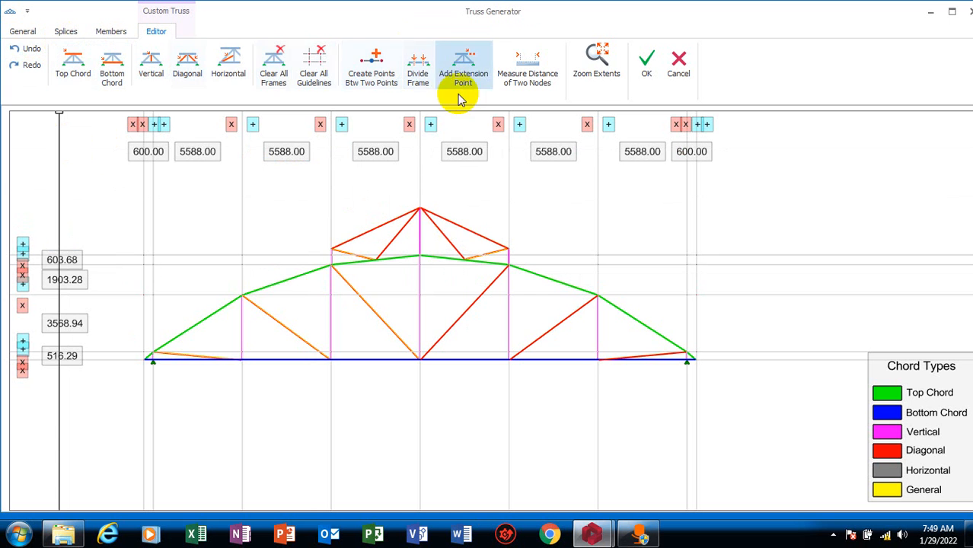
{"action": "scroll", "coordinate": [457, 228], "scroll_direction": "up", "scroll_amount": 4}
{"action": "scroll", "coordinate": [487, 228], "scroll_direction": "down", "scroll_amount": 5}
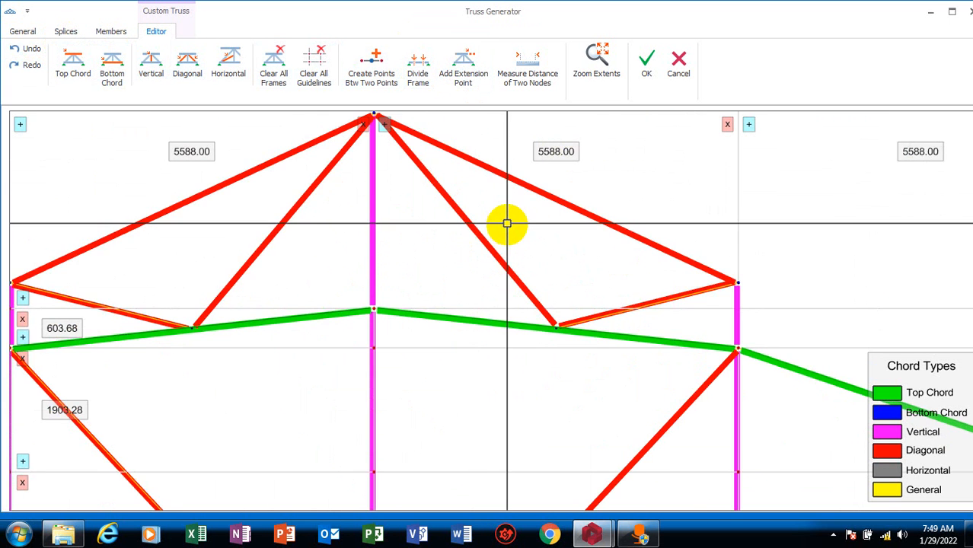
{"action": "left_click", "coordinate": [370, 73]}
{"action": "scroll", "coordinate": [375, 135], "scroll_direction": "up", "scroll_amount": 2}
{"action": "scroll", "coordinate": [428, 244], "scroll_direction": "down", "scroll_amount": 2}
{"action": "scroll", "coordinate": [474, 264], "scroll_direction": "up", "scroll_amount": 4}
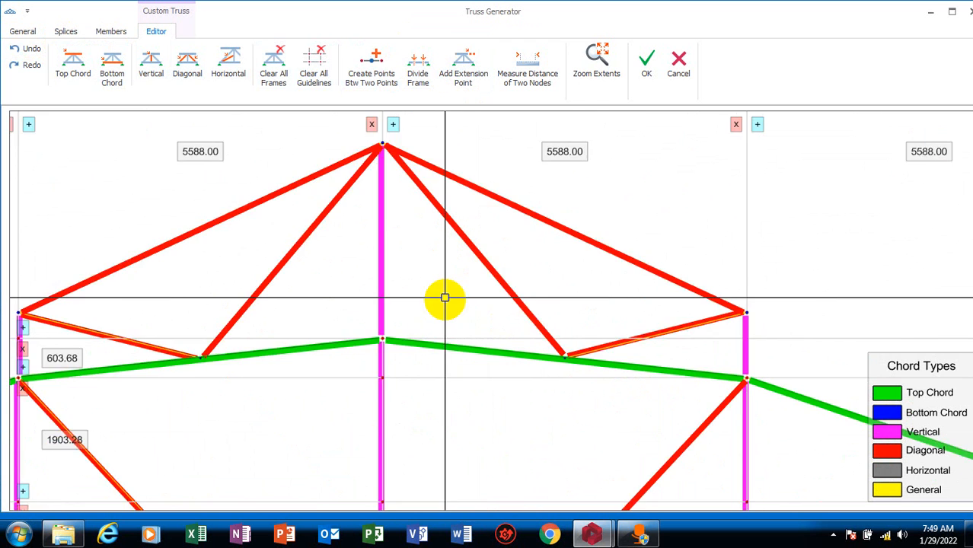
{"action": "scroll", "coordinate": [471, 288], "scroll_direction": "down", "scroll_amount": 2}
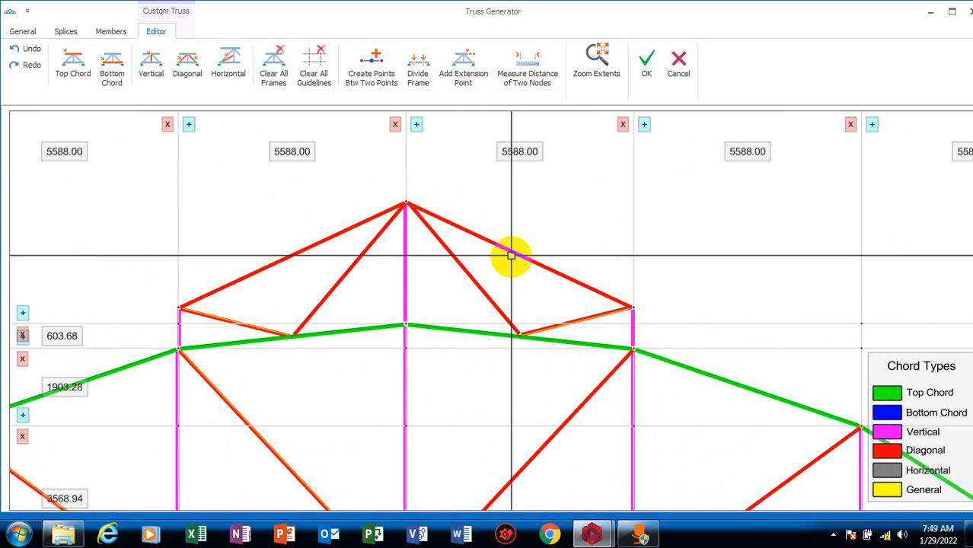
{"action": "scroll", "coordinate": [506, 253], "scroll_direction": "down", "scroll_amount": 2}
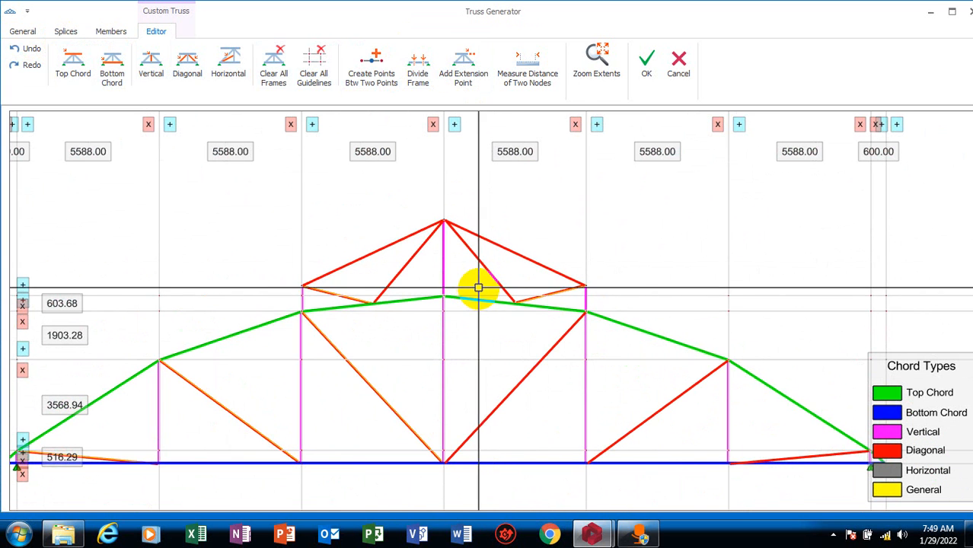
Reapply the Diagonal Chord type to the raised section's two sloping outer members
{"action": "left_click", "coordinate": [504, 246]}
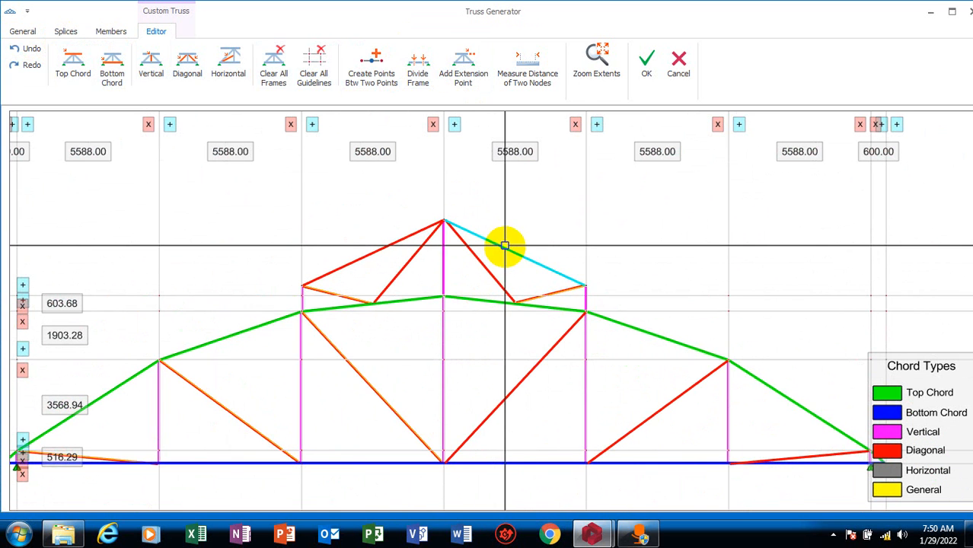
{"action": "right_click", "coordinate": [415, 235]}
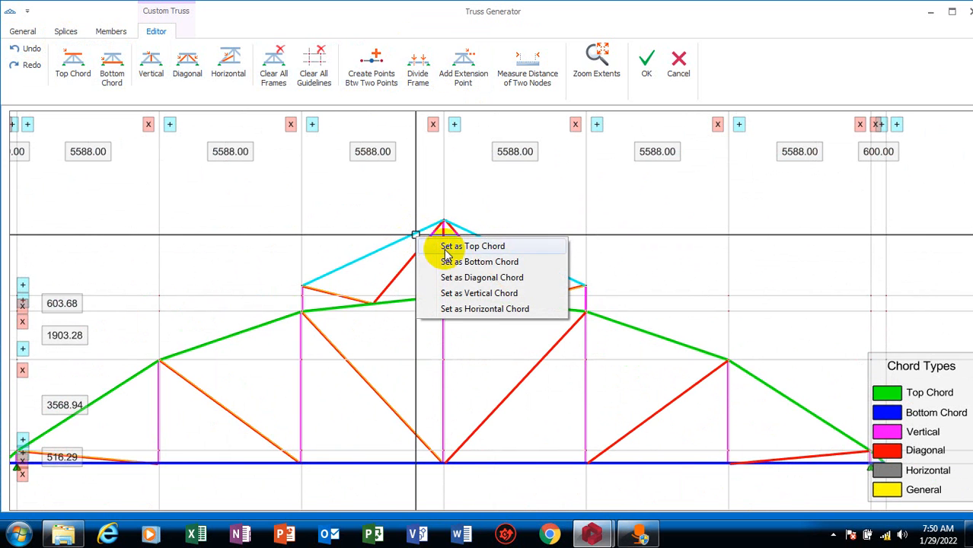
{"action": "left_click", "coordinate": [462, 277]}
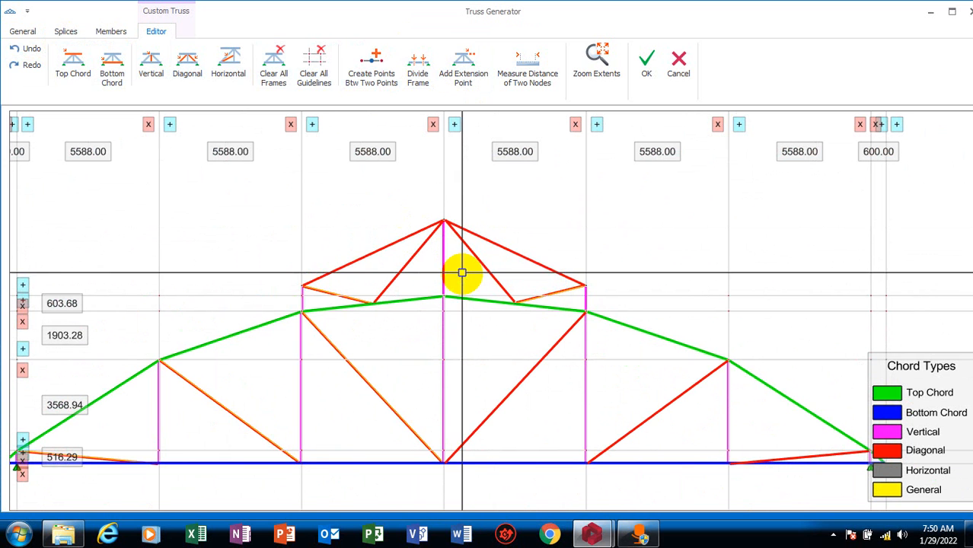
Set the raised section's two sloping outer members back to Top Chord
{"action": "left_click", "coordinate": [497, 245]}
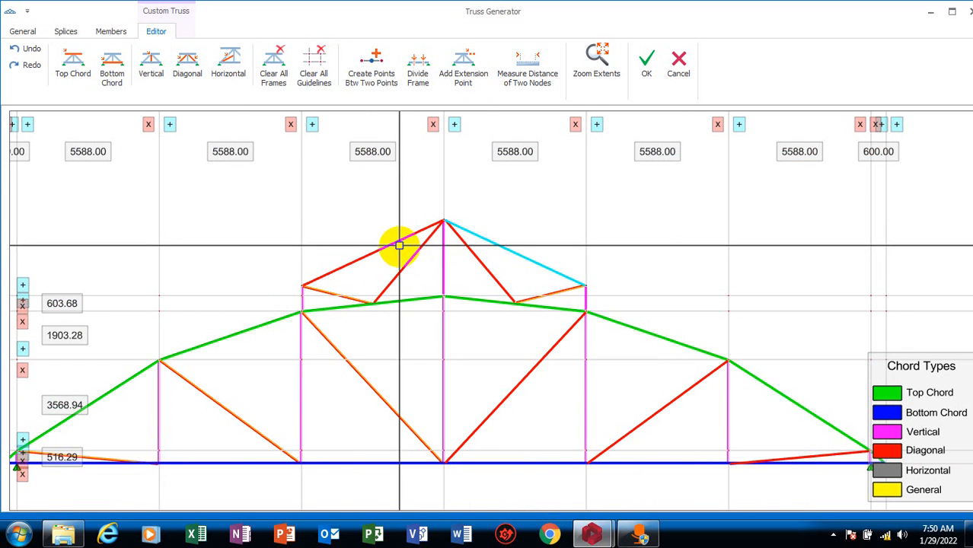
{"action": "right_click", "coordinate": [397, 239]}
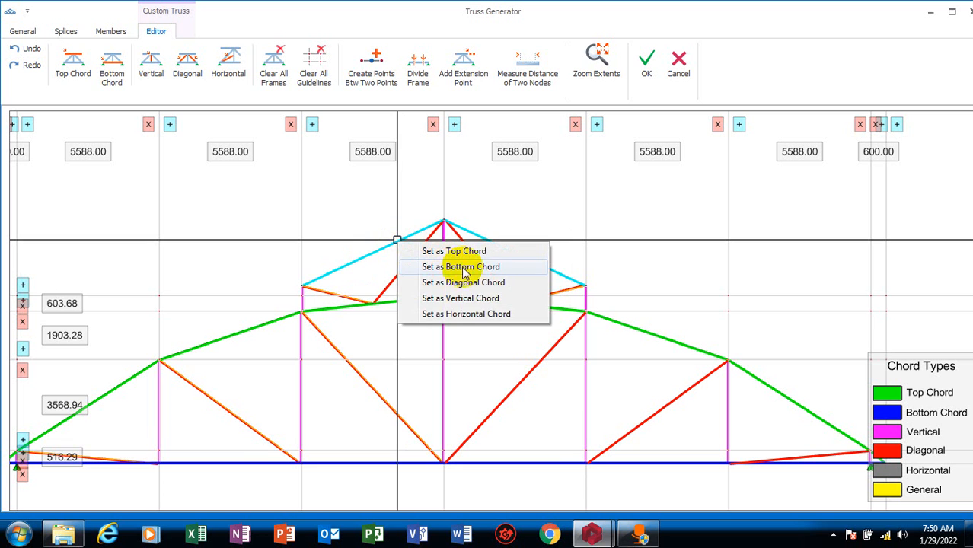
{"action": "left_click", "coordinate": [490, 253]}
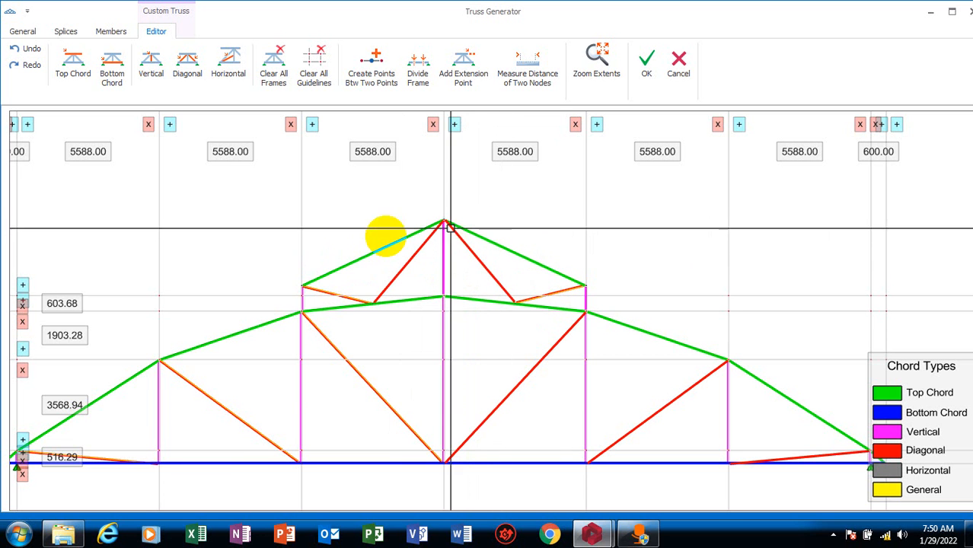
Check which trusses are saved in the user-defined truss library, then close it without loading any
{"action": "left_click", "coordinate": [29, 31]}
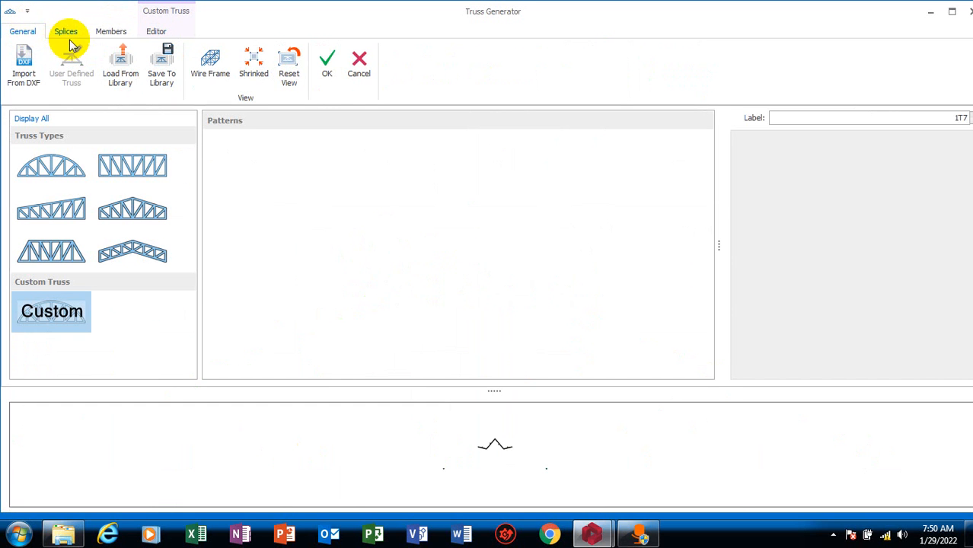
{"action": "left_click", "coordinate": [122, 67]}
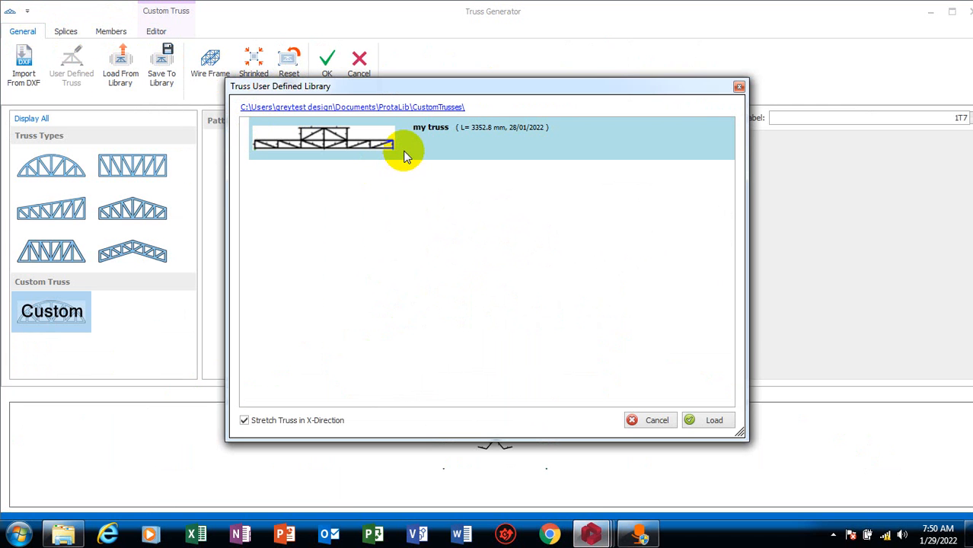
{"action": "left_click", "coordinate": [739, 88]}
Save the custom truss to the library under the name "truss"
{"action": "left_click", "coordinate": [162, 69]}
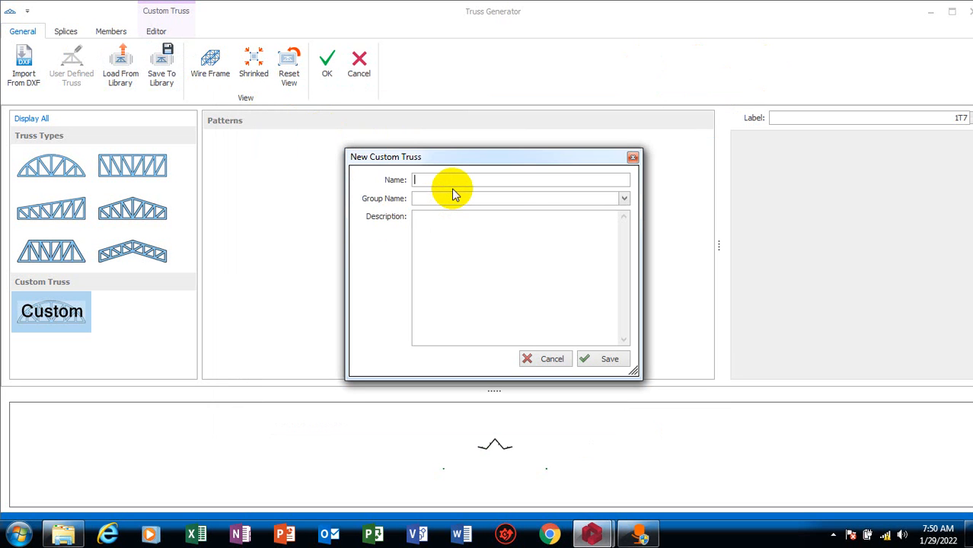
{"action": "type", "text": "truu"}
{"action": "type", "text": "ss"}
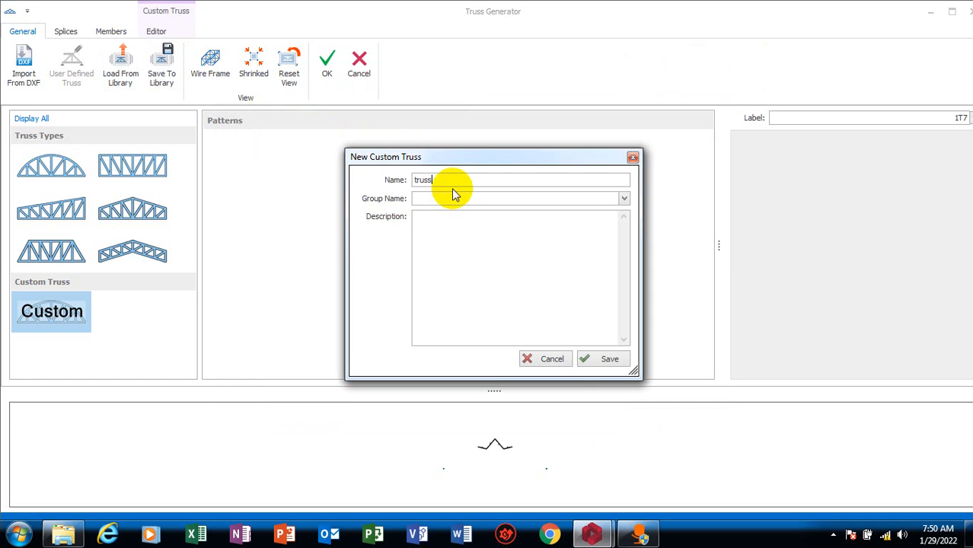
{"action": "left_click", "coordinate": [592, 358]}
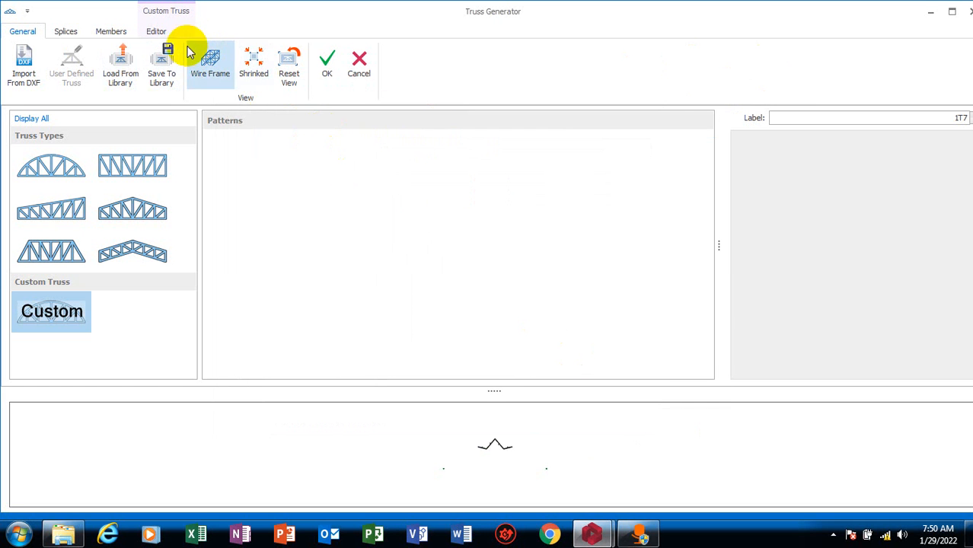
Load the saved "truss" design from the user-defined truss library, keeping Stretch Truss in X-Direction on
{"action": "left_click", "coordinate": [122, 79]}
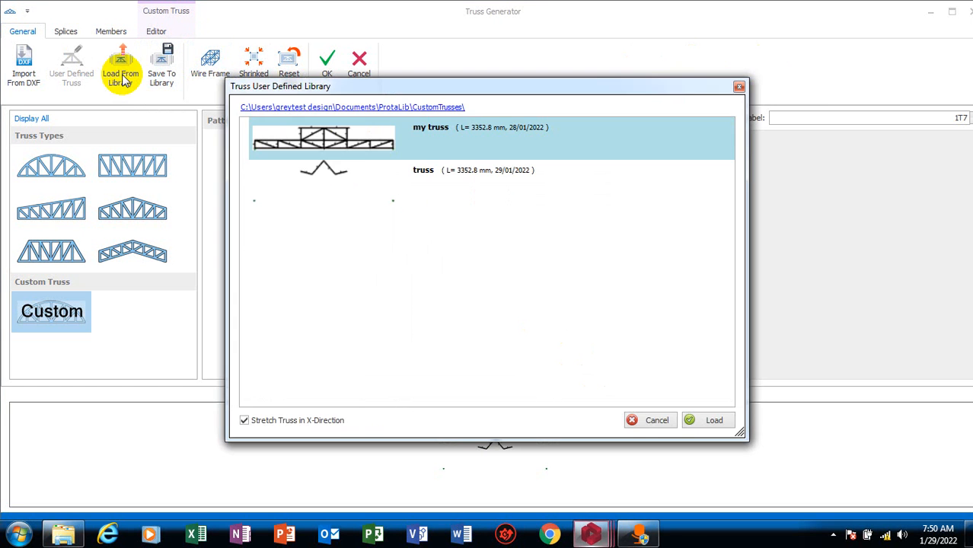
{"action": "left_click", "coordinate": [336, 183]}
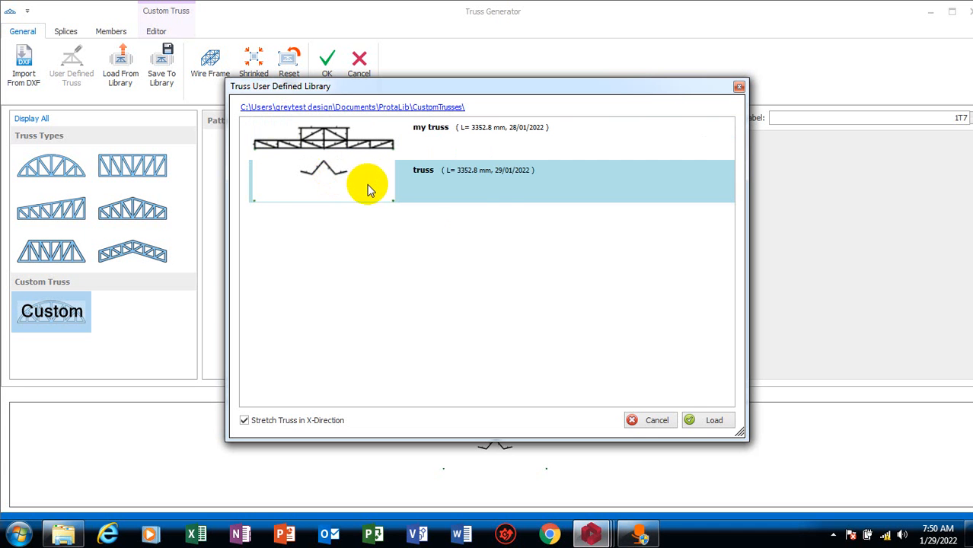
{"action": "left_click", "coordinate": [412, 140]}
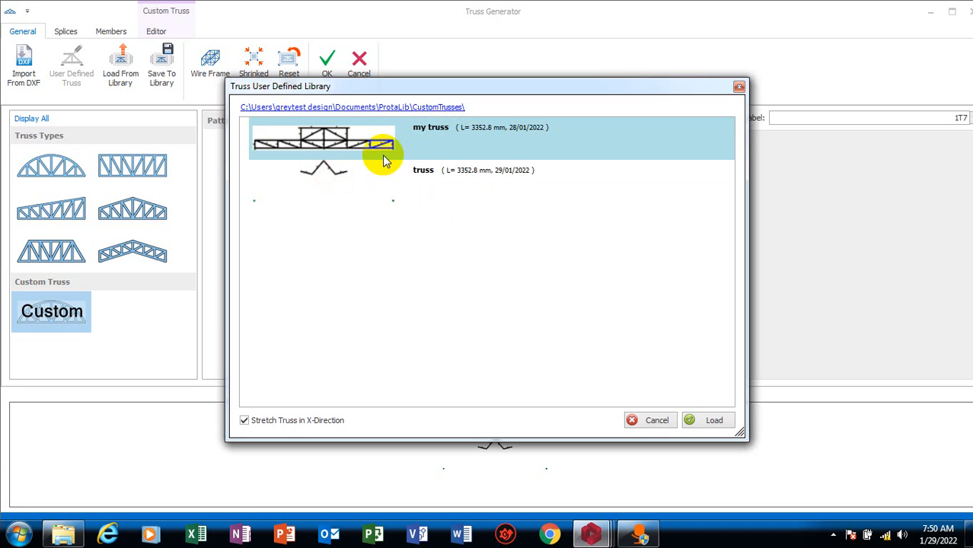
{"action": "left_click", "coordinate": [348, 176]}
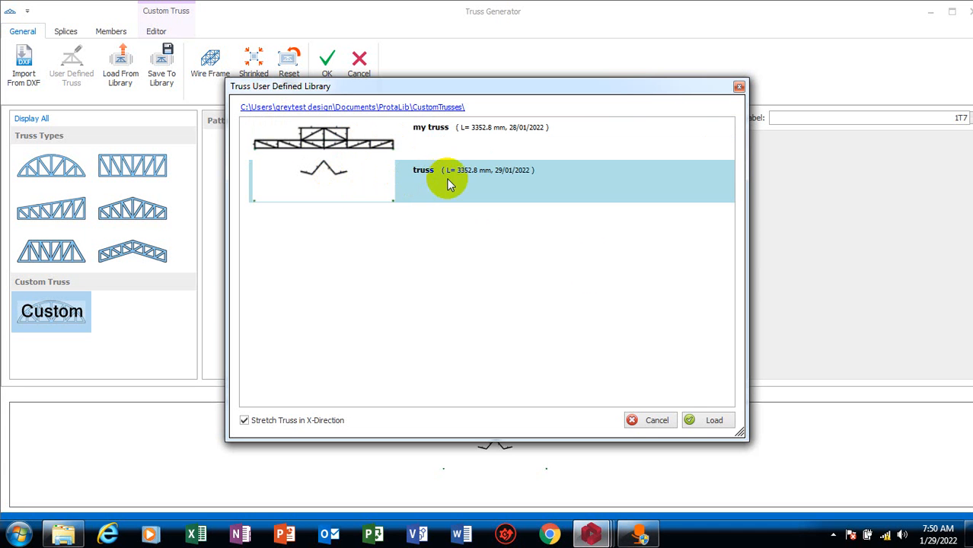
{"action": "left_click", "coordinate": [710, 420]}
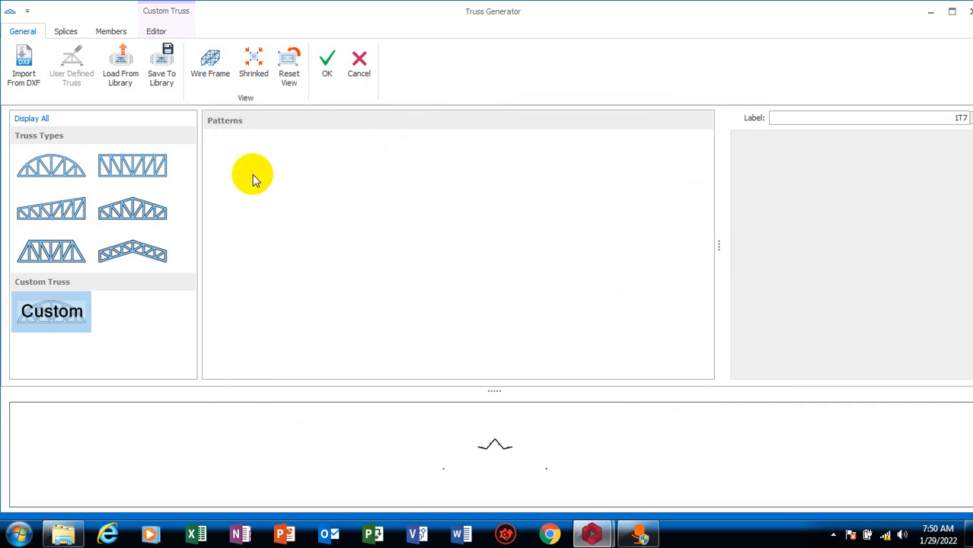
Load "my truss" from the user-defined library and inspect its member layout in the truss editor
{"action": "left_click", "coordinate": [120, 70]}
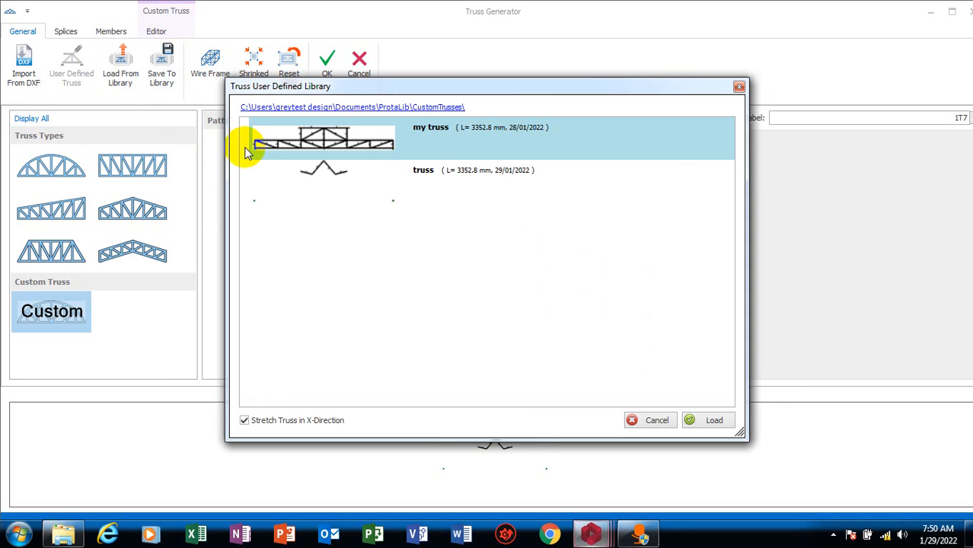
{"action": "left_click", "coordinate": [704, 424]}
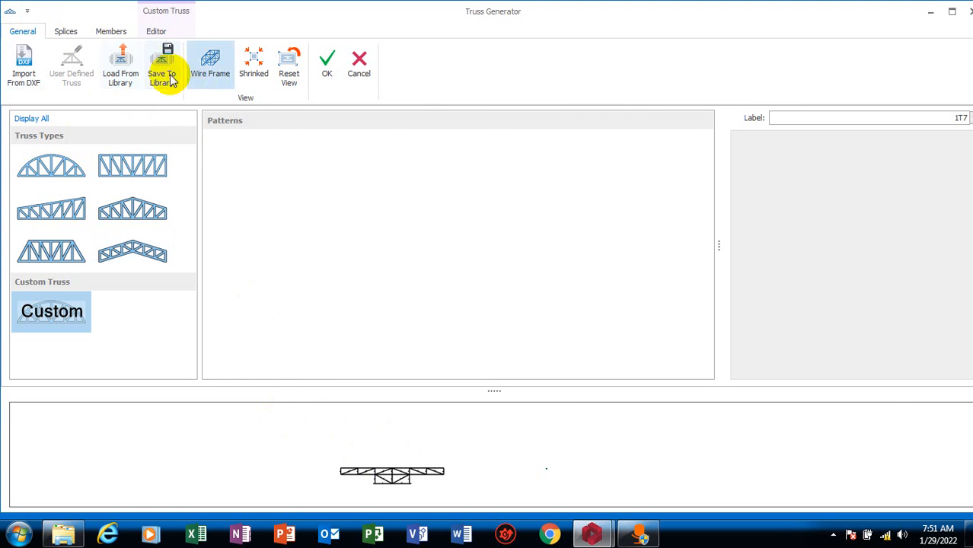
{"action": "left_click", "coordinate": [156, 31]}
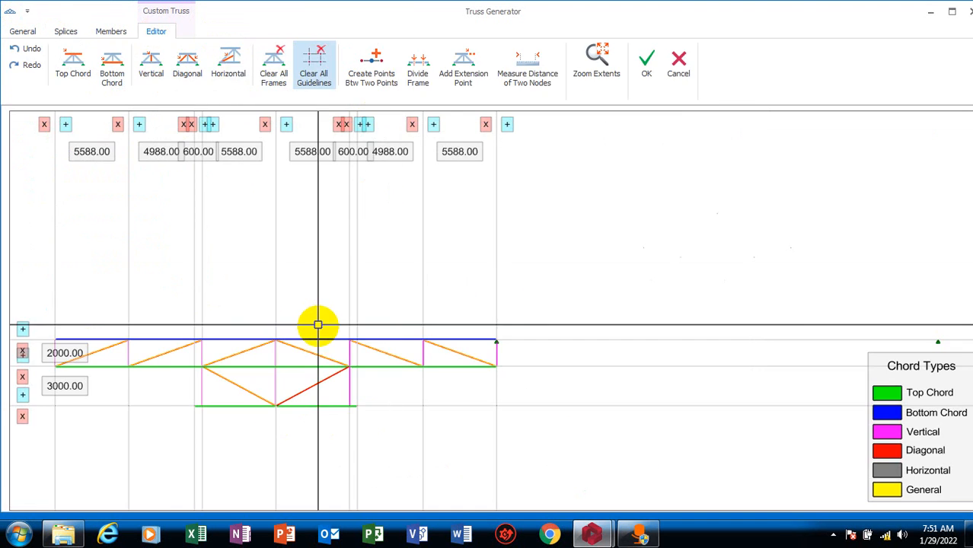
{"action": "scroll", "coordinate": [384, 327], "scroll_direction": "up", "scroll_amount": 3}
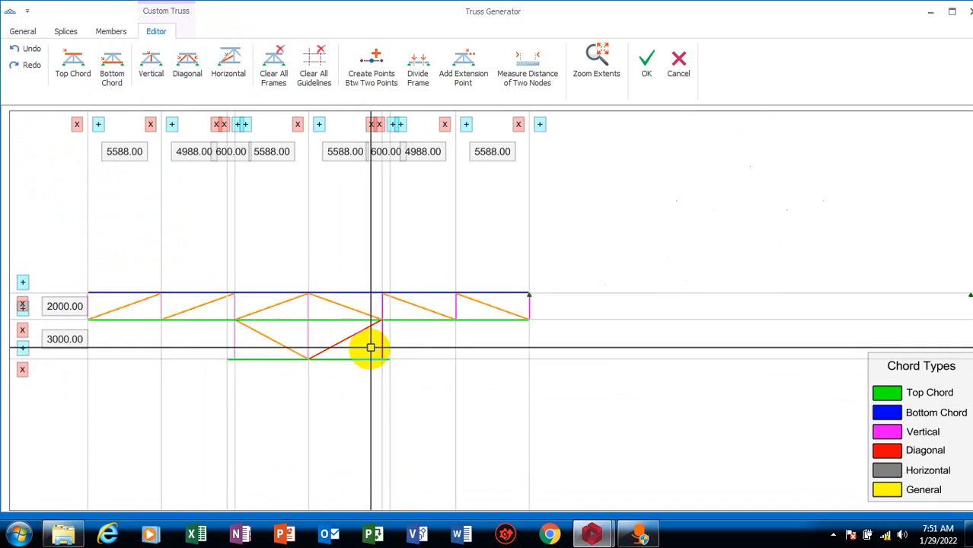
{"action": "left_click", "coordinate": [32, 32]}
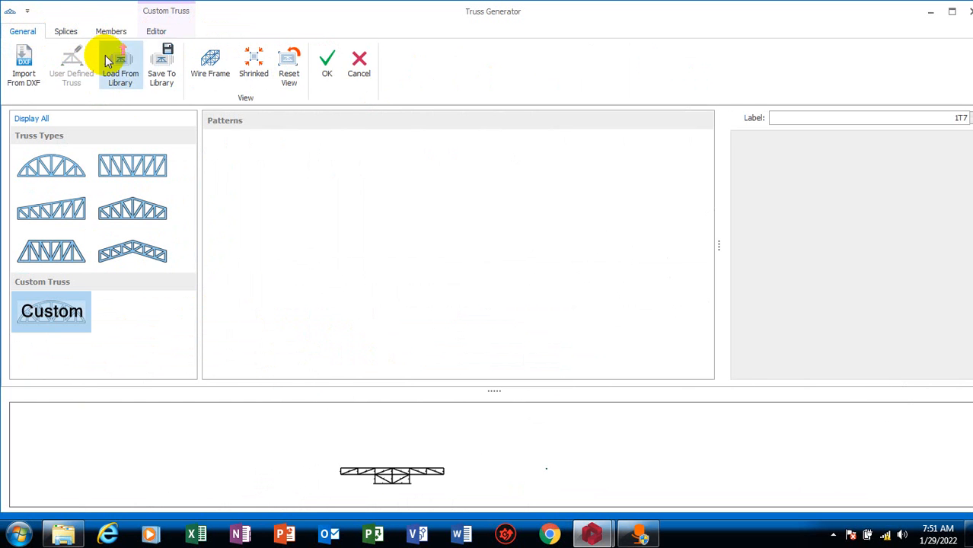
Load the "truss" design from the library again and examine its shape in the preview
{"action": "left_click", "coordinate": [120, 76]}
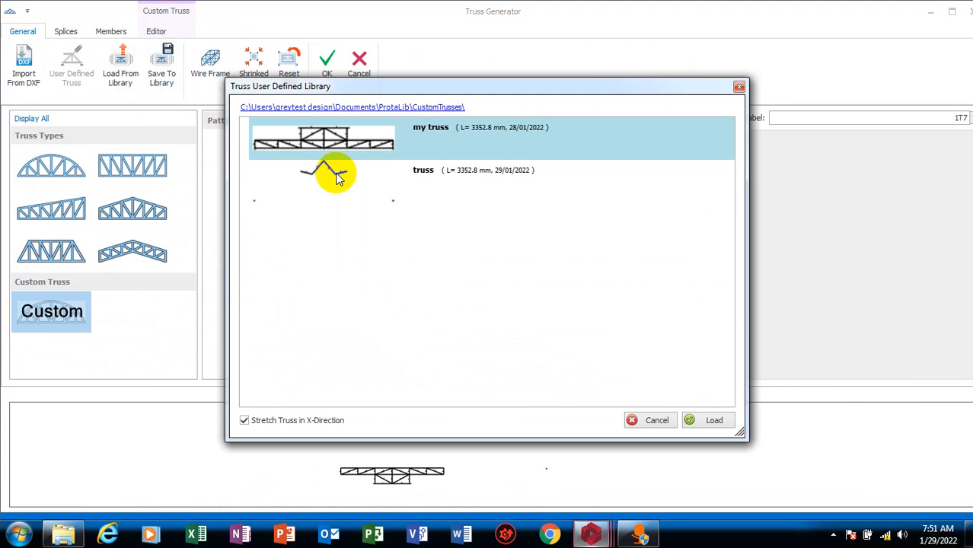
{"action": "left_click", "coordinate": [321, 169]}
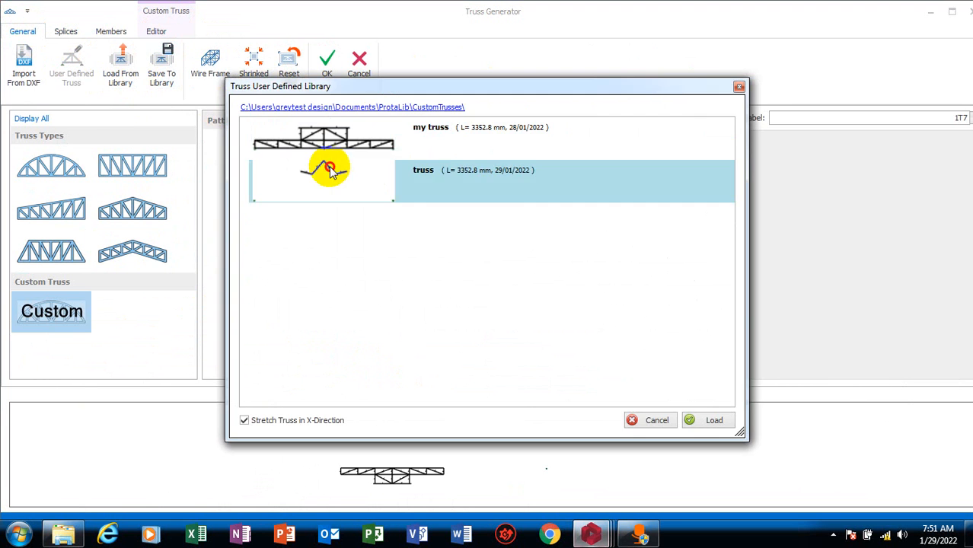
{"action": "left_click", "coordinate": [709, 422]}
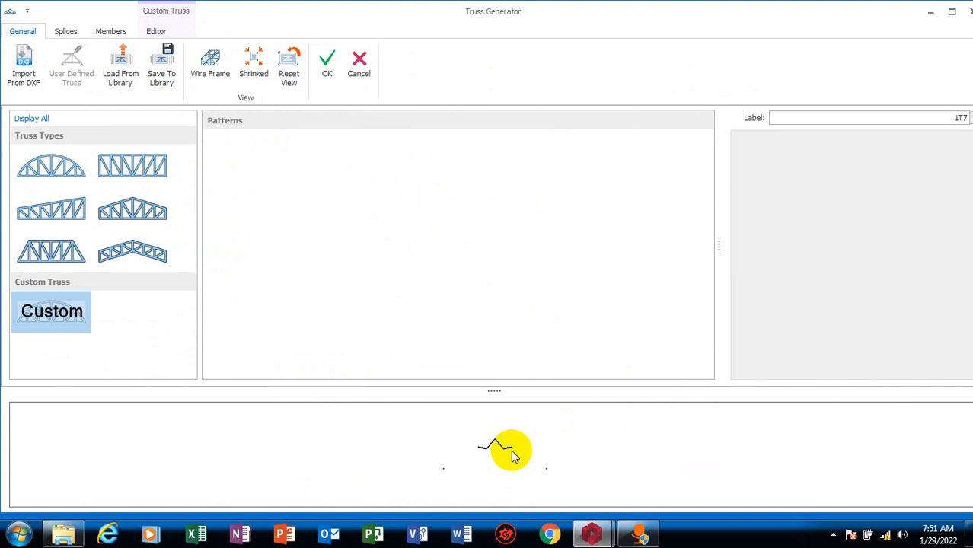
{"action": "scroll", "coordinate": [505, 456], "scroll_direction": "up", "scroll_amount": 10}
{"action": "scroll", "coordinate": [548, 440], "scroll_direction": "down", "scroll_amount": 5}
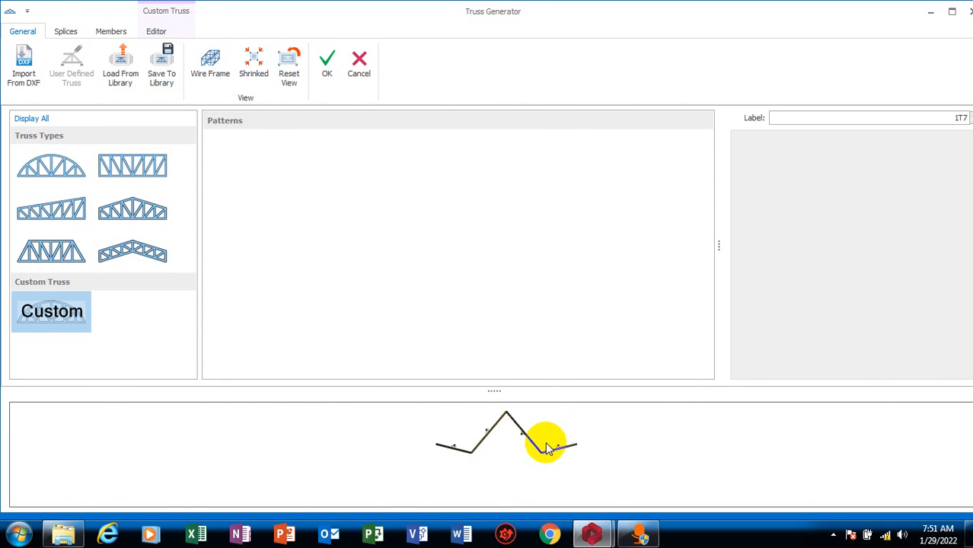
{"action": "scroll", "coordinate": [546, 443], "scroll_direction": "up", "scroll_amount": 1}
{"action": "scroll", "coordinate": [303, 415], "scroll_direction": "down", "scroll_amount": 6}
{"action": "scroll", "coordinate": [361, 450], "scroll_direction": "up", "scroll_amount": 5}
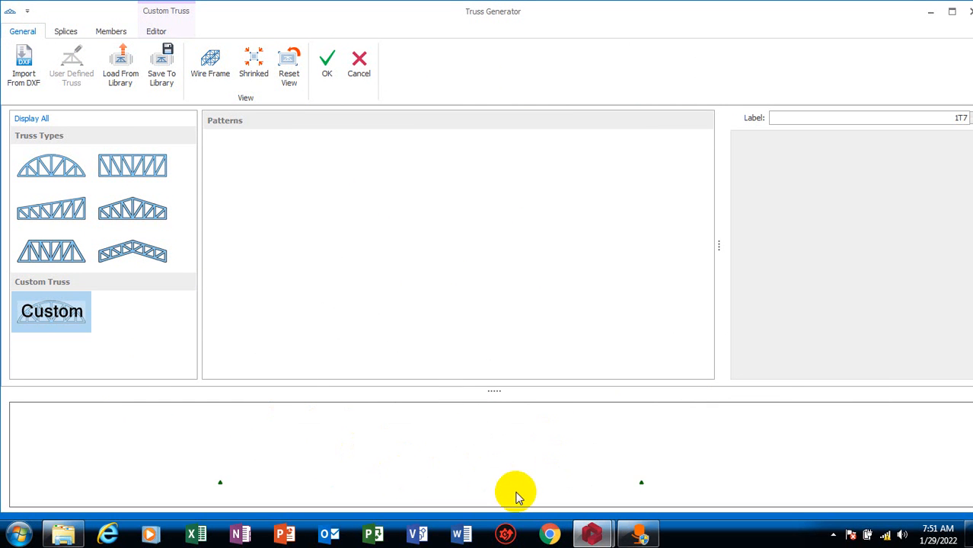
{"action": "scroll", "coordinate": [491, 470], "scroll_direction": "down", "scroll_amount": 2}
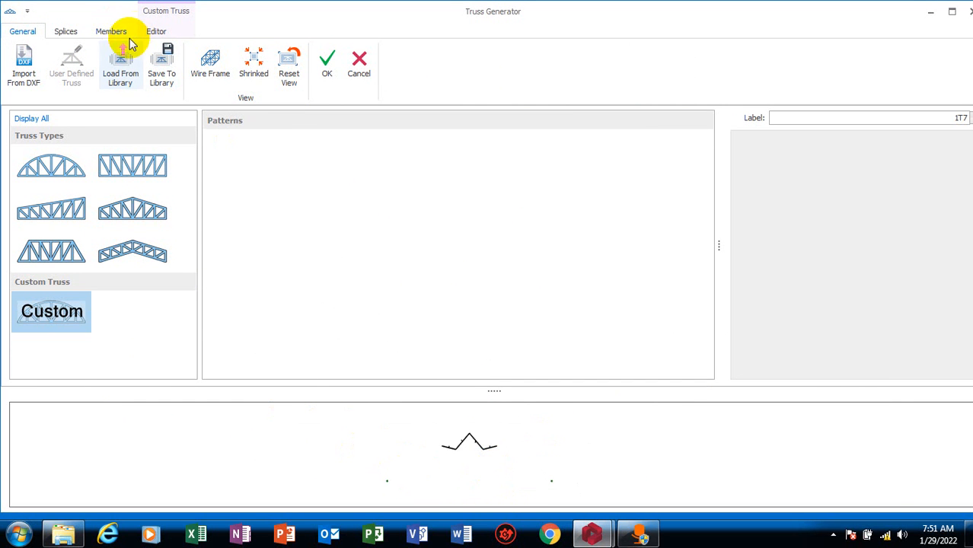
Inspect the reloaded truss in the editor, try undoing its last change, and discard the Truss Generator session
{"action": "left_click", "coordinate": [156, 31]}
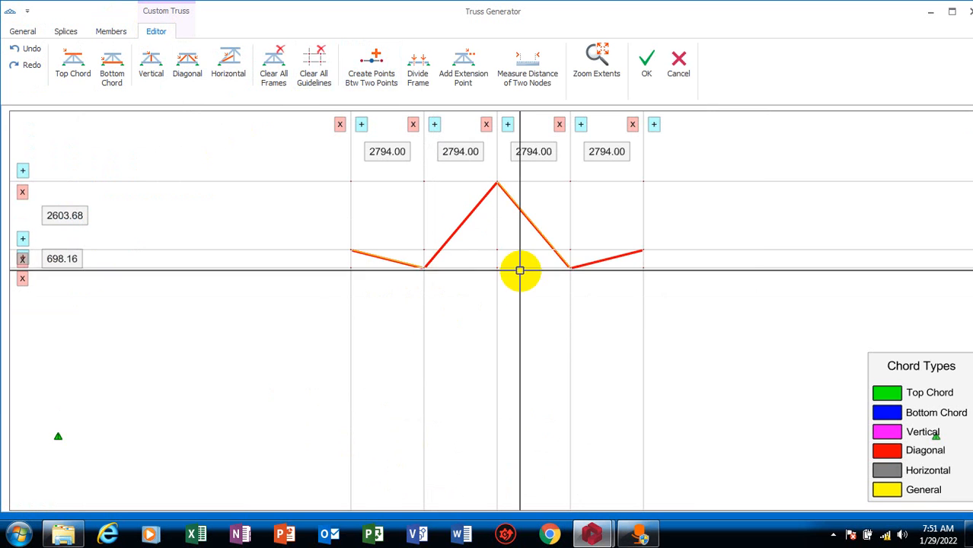
{"action": "scroll", "coordinate": [472, 337], "scroll_direction": "down", "scroll_amount": 5}
{"action": "scroll", "coordinate": [461, 325], "scroll_direction": "up", "scroll_amount": 6}
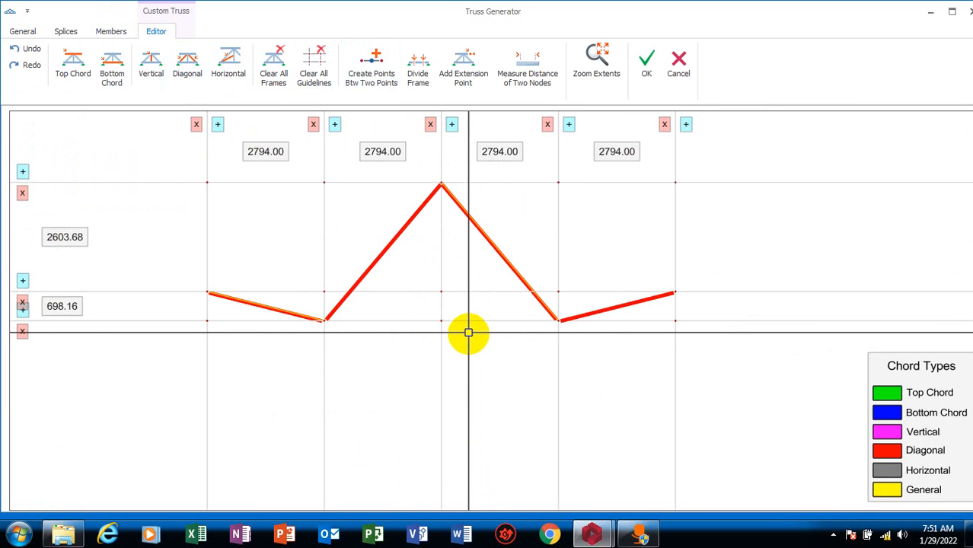
{"action": "left_click", "coordinate": [30, 49]}
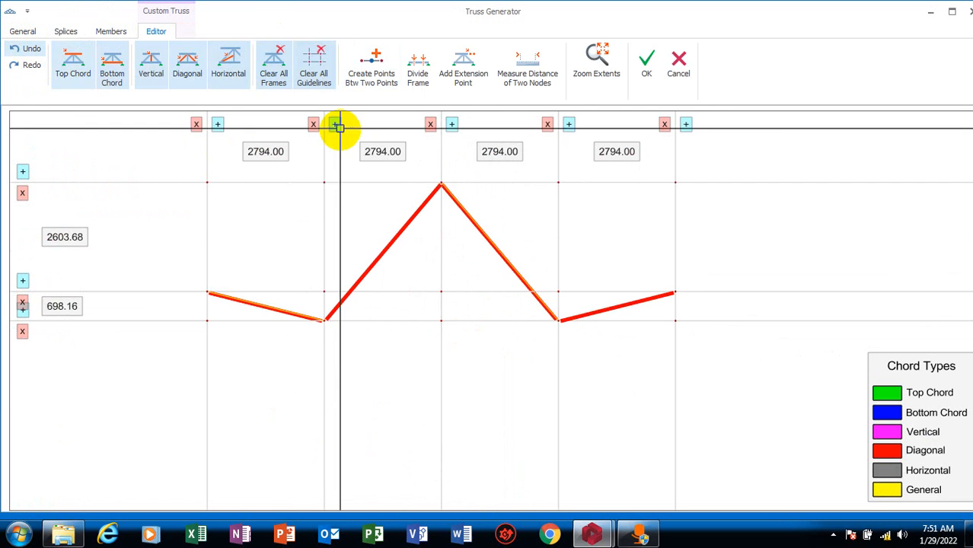
{"action": "scroll", "coordinate": [401, 411], "scroll_direction": "down", "scroll_amount": 5}
{"action": "scroll", "coordinate": [402, 429], "scroll_direction": "up", "scroll_amount": 5}
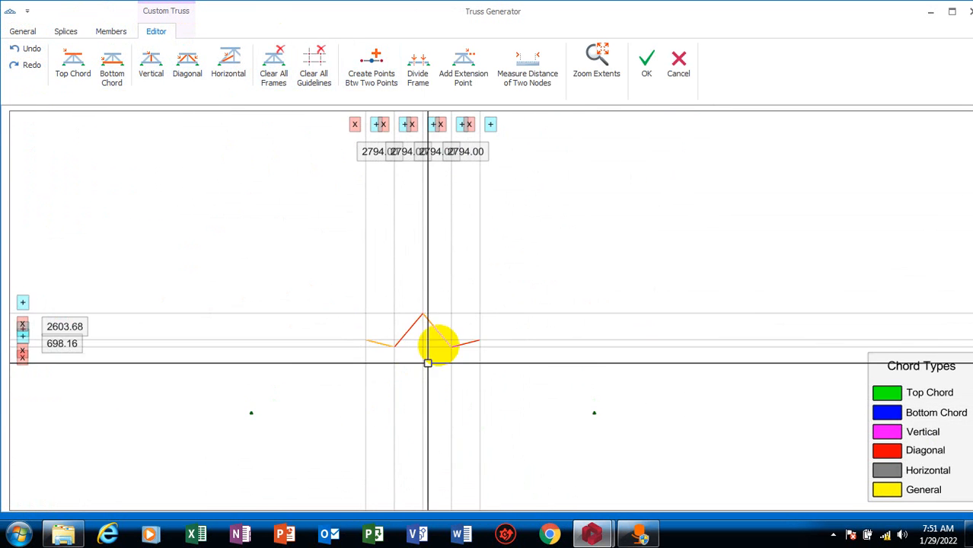
{"action": "left_click", "coordinate": [680, 67]}
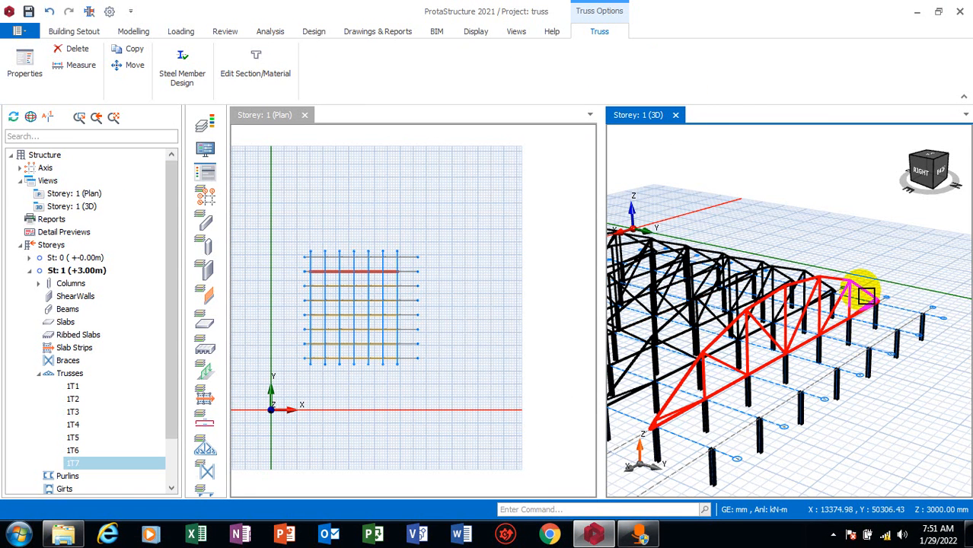
Reopen truss 1T7 in the Truss Generator and save its arched design to the library under the name "truss"
{"action": "right_click", "coordinate": [854, 293]}
{"action": "left_click", "coordinate": [885, 299]}
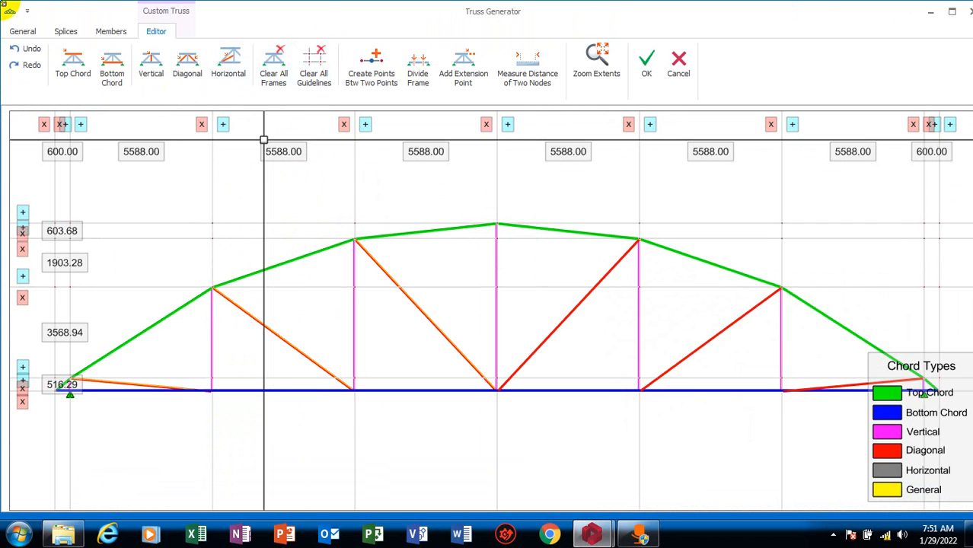
{"action": "left_click", "coordinate": [27, 32]}
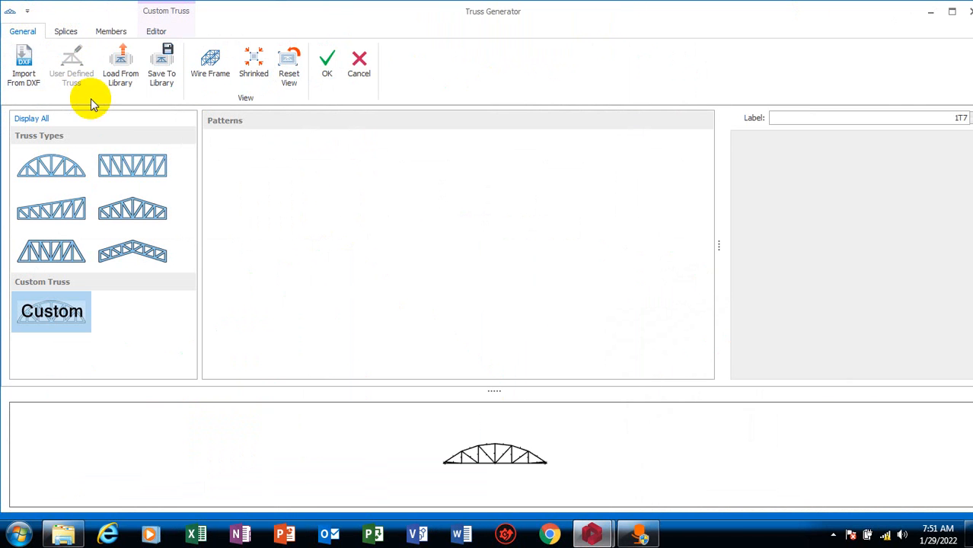
{"action": "left_click", "coordinate": [159, 72]}
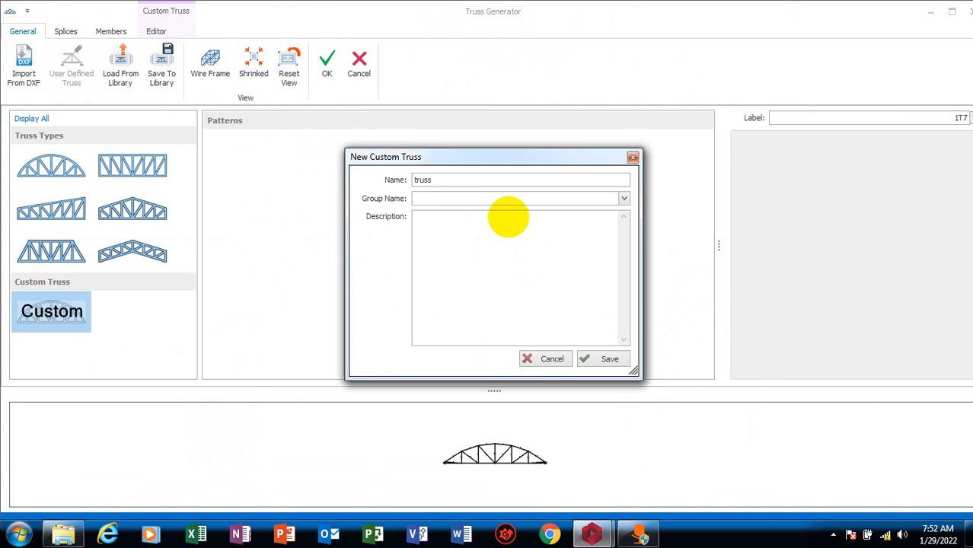
{"action": "left_click", "coordinate": [605, 363]}
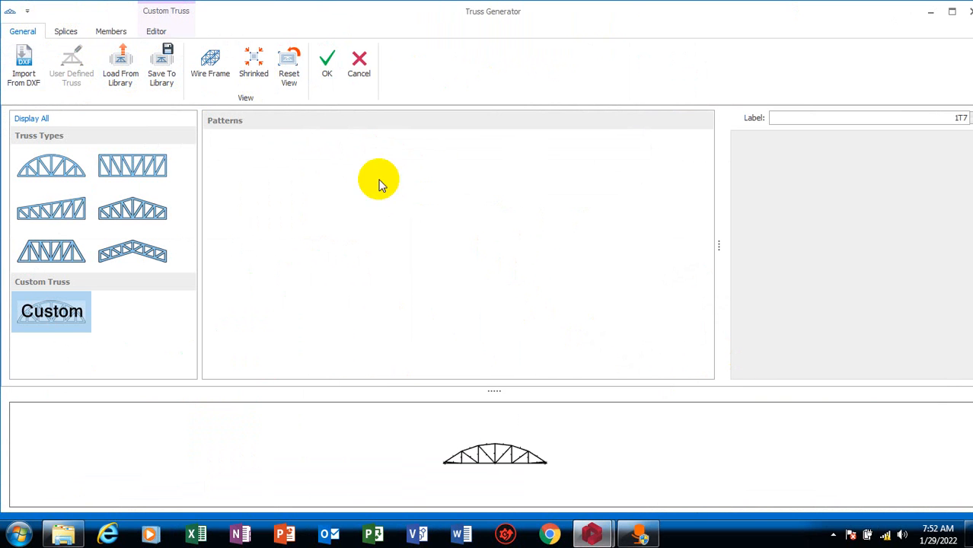
Load the saved arched "truss" design from the user-defined library and open it in the truss editor
{"action": "left_click", "coordinate": [121, 65]}
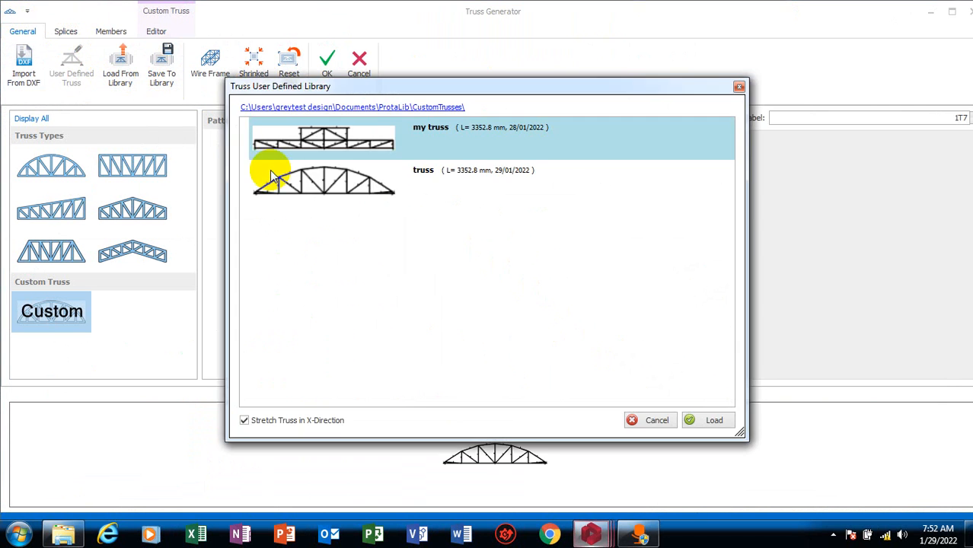
{"action": "left_click", "coordinate": [327, 193]}
{"action": "left_click", "coordinate": [696, 421]}
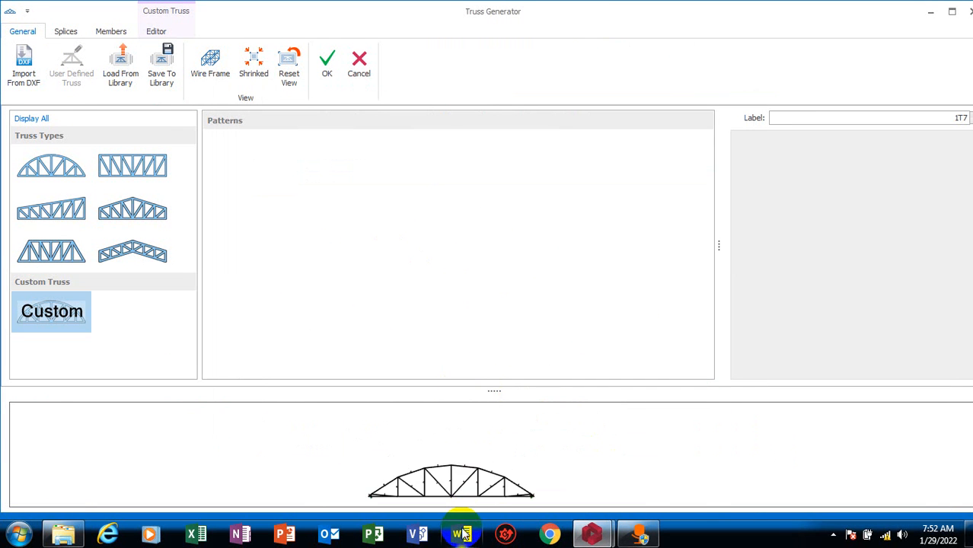
{"action": "left_click", "coordinate": [155, 30]}
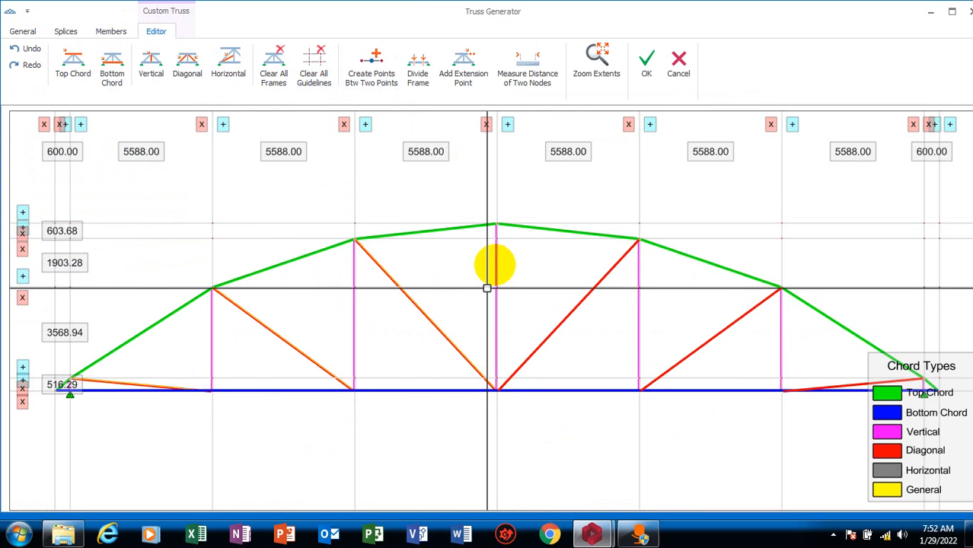
Add an extension point at a distance of 1000 above the first top chord node right of the apex
{"action": "scroll", "coordinate": [521, 315], "scroll_direction": "down", "scroll_amount": 3}
{"action": "scroll", "coordinate": [483, 312], "scroll_direction": "up", "scroll_amount": 3}
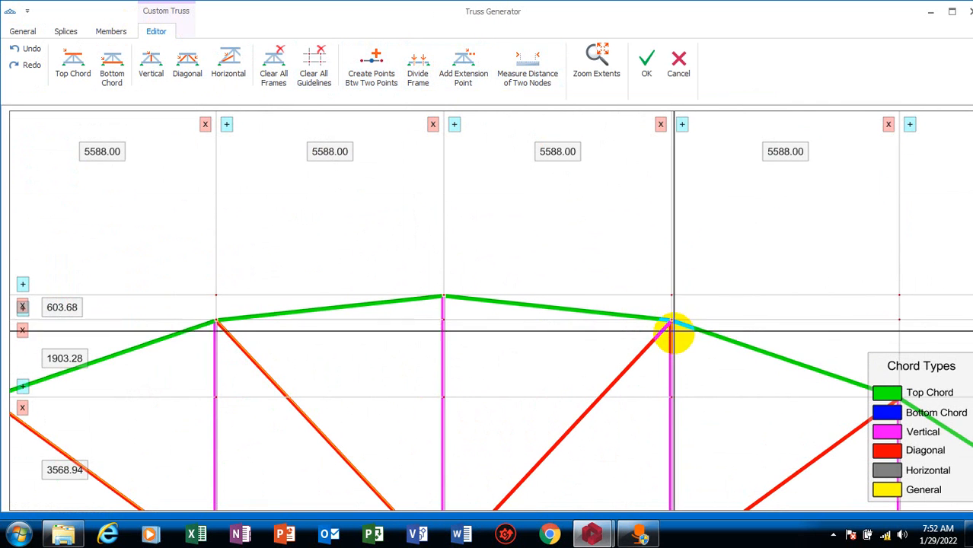
{"action": "scroll", "coordinate": [670, 322], "scroll_direction": "up", "scroll_amount": 4}
{"action": "scroll", "coordinate": [637, 362], "scroll_direction": "down", "scroll_amount": 3}
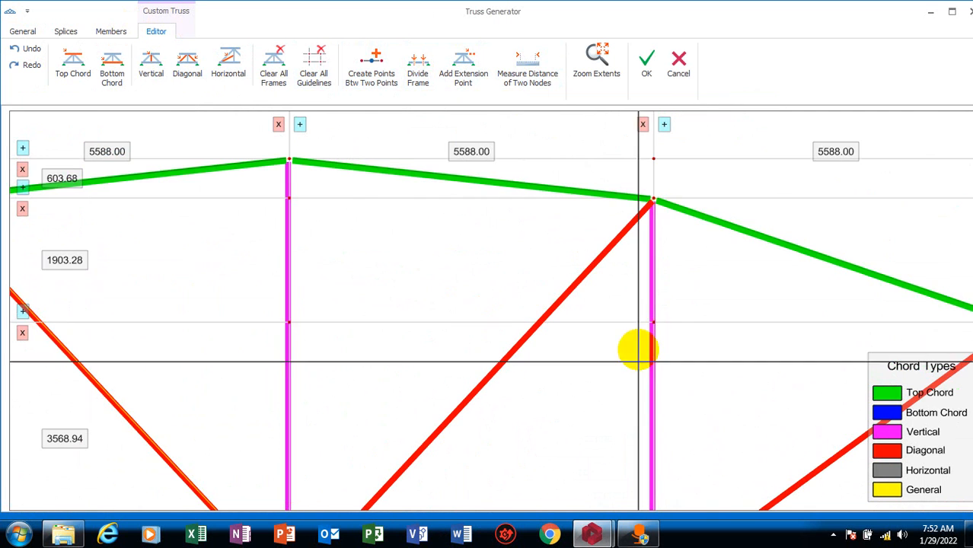
{"action": "left_click", "coordinate": [653, 199]}
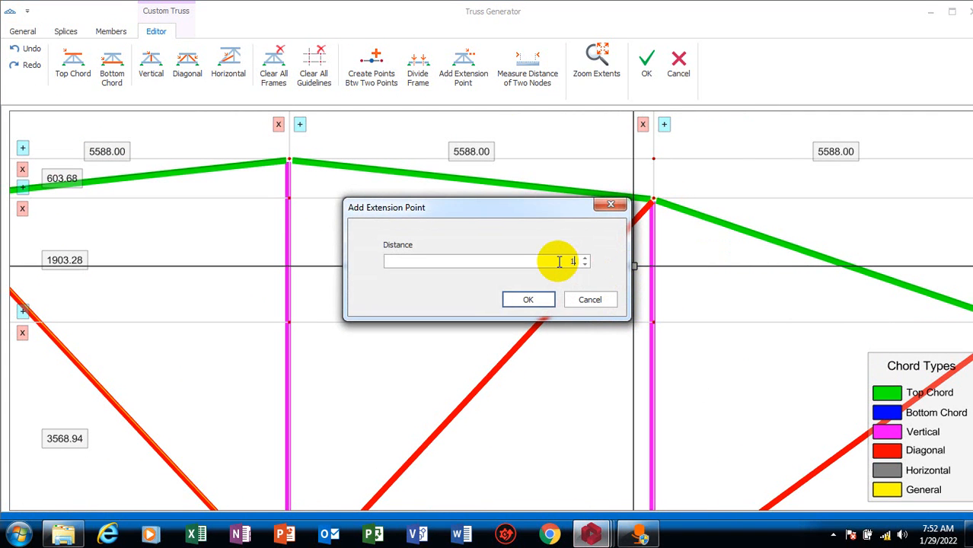
{"action": "type", "text": "1000"}
{"action": "key", "text": "Return"}
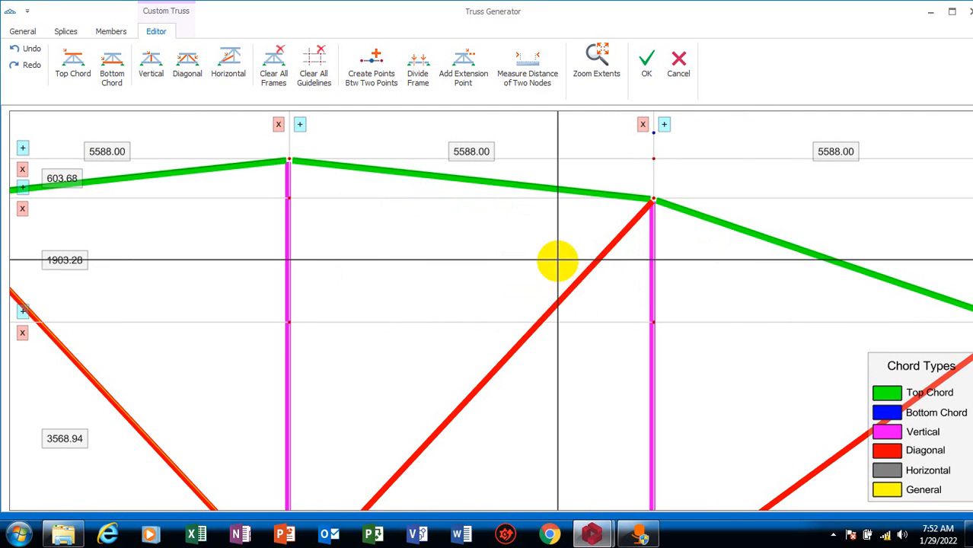
Add an extension point above the first top chord node left of the apex, level with the one on the right side
{"action": "scroll", "coordinate": [567, 228], "scroll_direction": "down", "scroll_amount": 5}
{"action": "scroll", "coordinate": [275, 239], "scroll_direction": "up", "scroll_amount": 5}
{"action": "scroll", "coordinate": [265, 275], "scroll_direction": "down", "scroll_amount": 2}
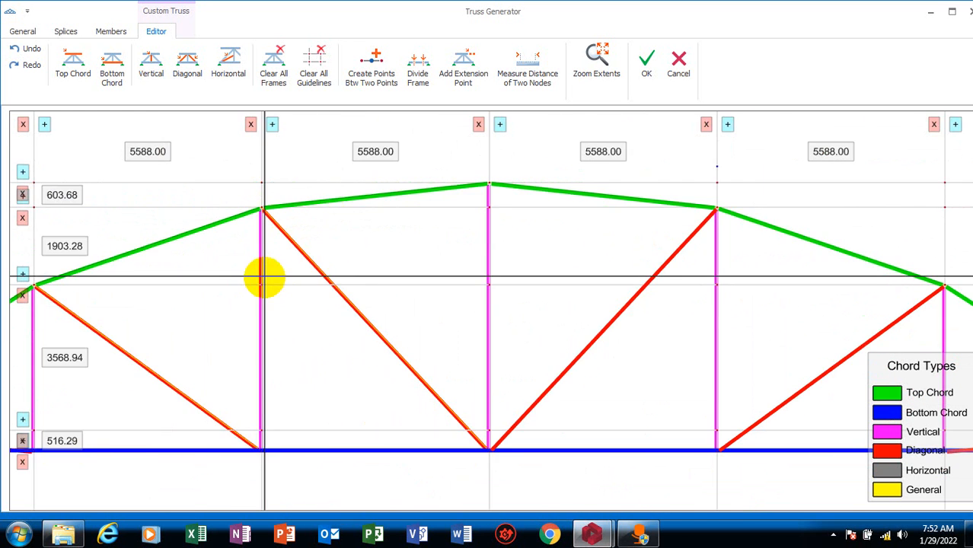
{"action": "scroll", "coordinate": [257, 295], "scroll_direction": "up", "scroll_amount": 3}
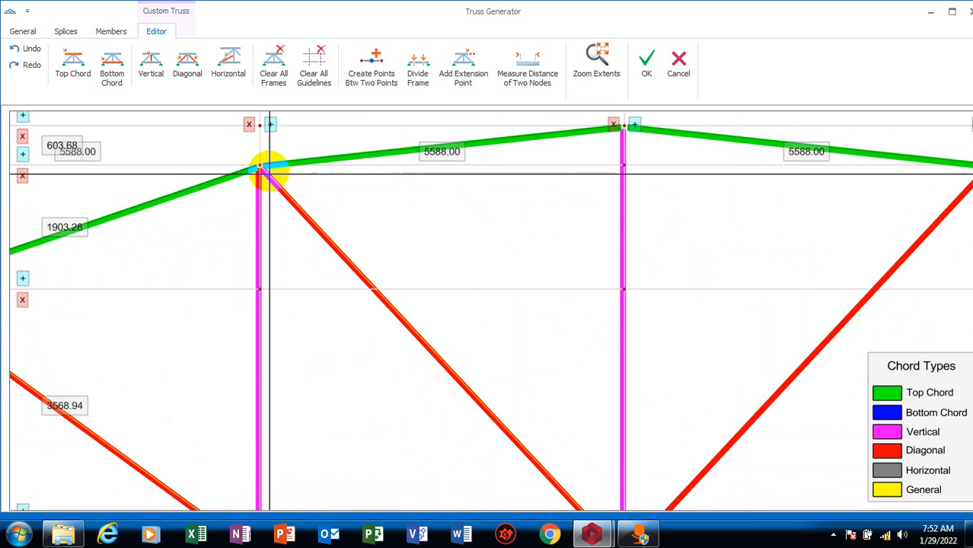
{"action": "left_click", "coordinate": [261, 165]}
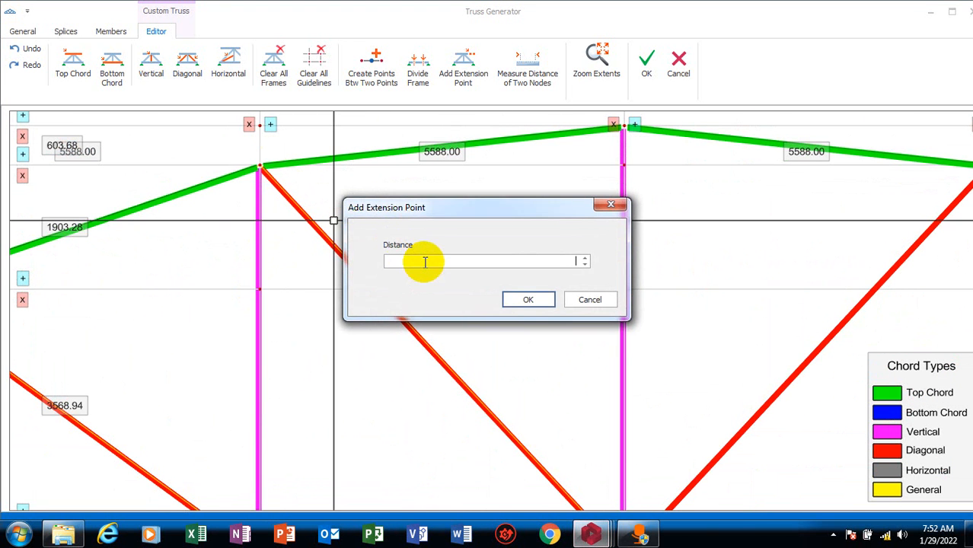
{"action": "key", "text": "Return"}
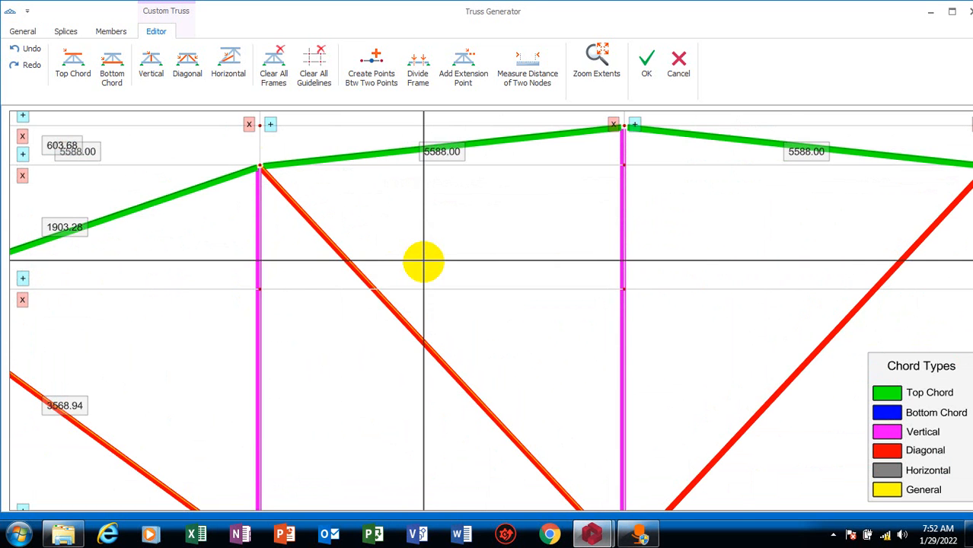
Add an extension point at a distance of 3000 above the apex node of the top chord
{"action": "scroll", "coordinate": [419, 254], "scroll_direction": "down", "scroll_amount": 6}
{"action": "scroll", "coordinate": [472, 234], "scroll_direction": "up", "scroll_amount": 8}
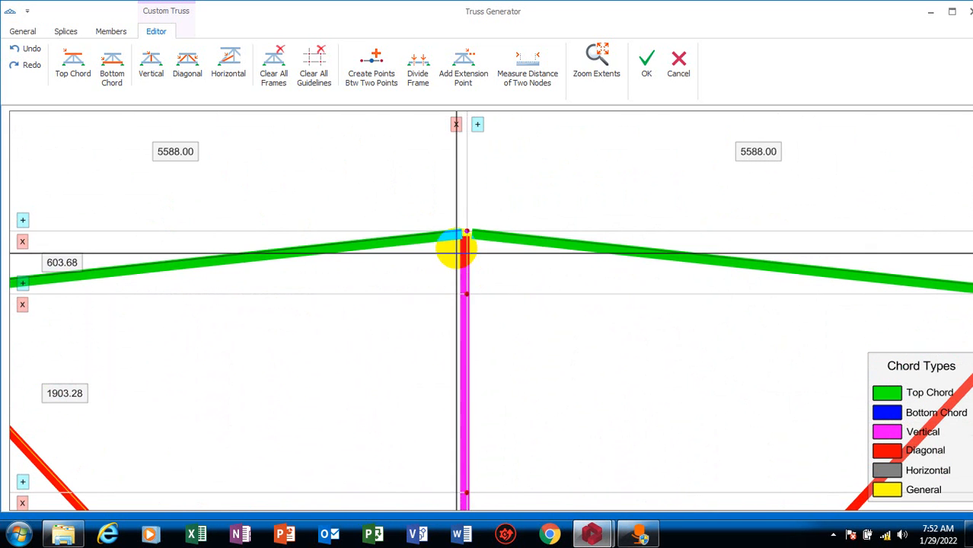
{"action": "left_click", "coordinate": [466, 230]}
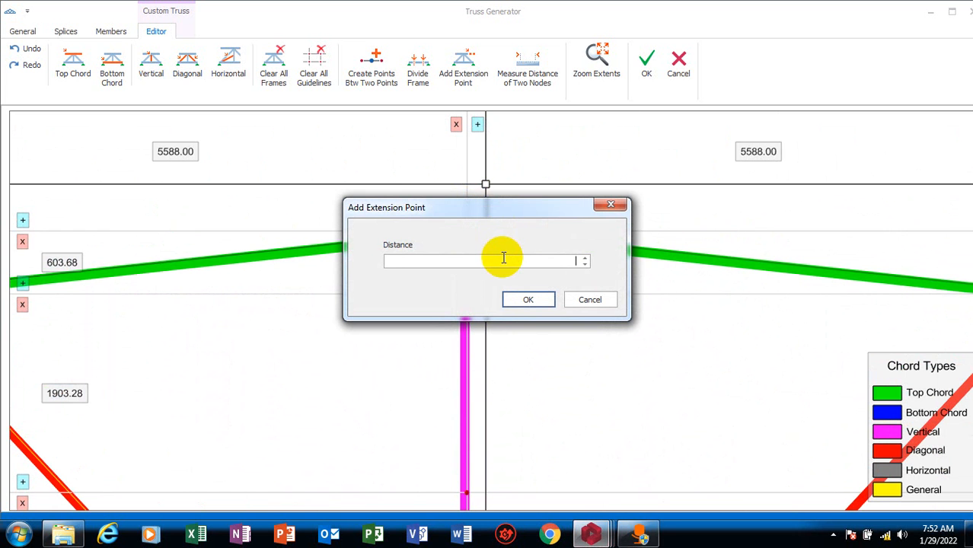
{"action": "key", "text": "Return"}
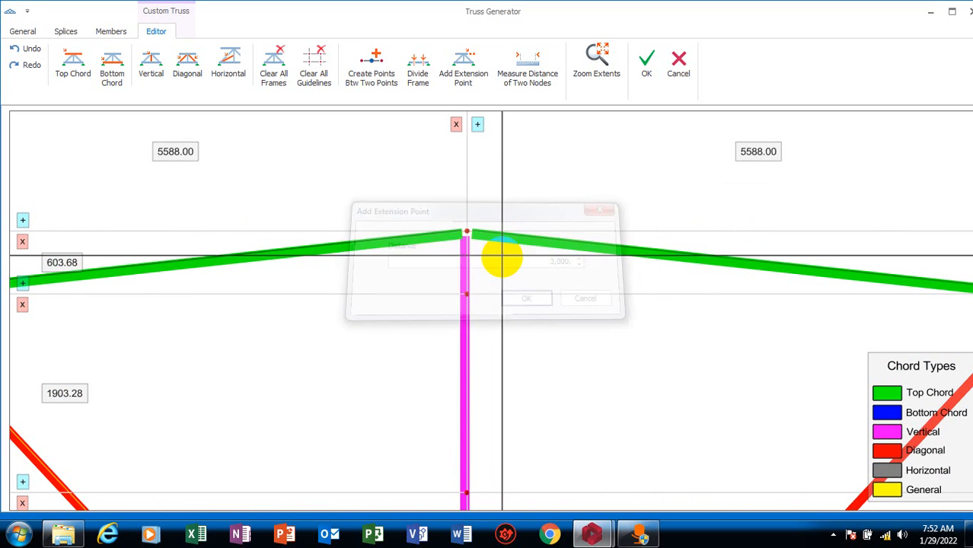
{"action": "scroll", "coordinate": [497, 256], "scroll_direction": "down", "scroll_amount": 5}
{"action": "scroll", "coordinate": [433, 229], "scroll_direction": "up", "scroll_amount": 5}
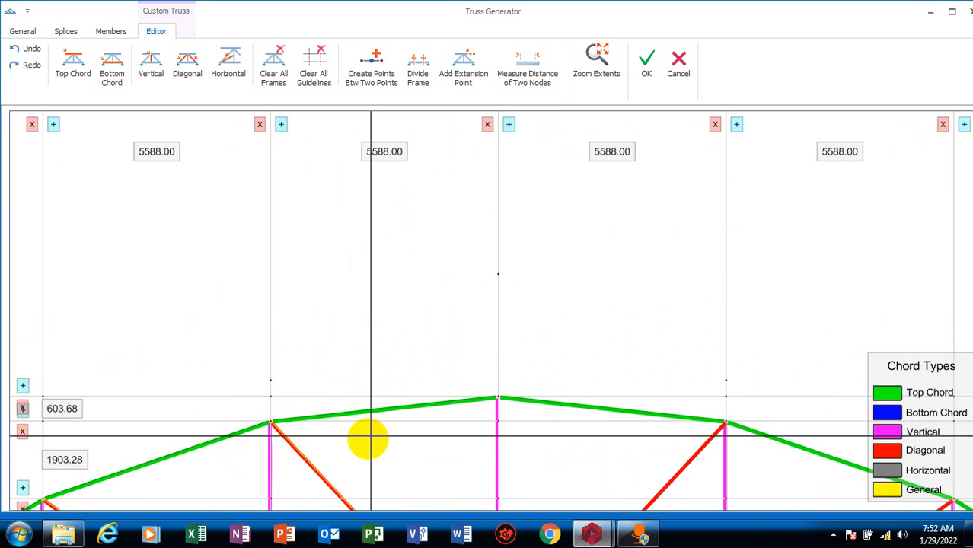
Draw vertical members from the top chord nodes on both sides of the apex up to their extension points
{"action": "left_click", "coordinate": [151, 60]}
{"action": "left_click", "coordinate": [271, 424]}
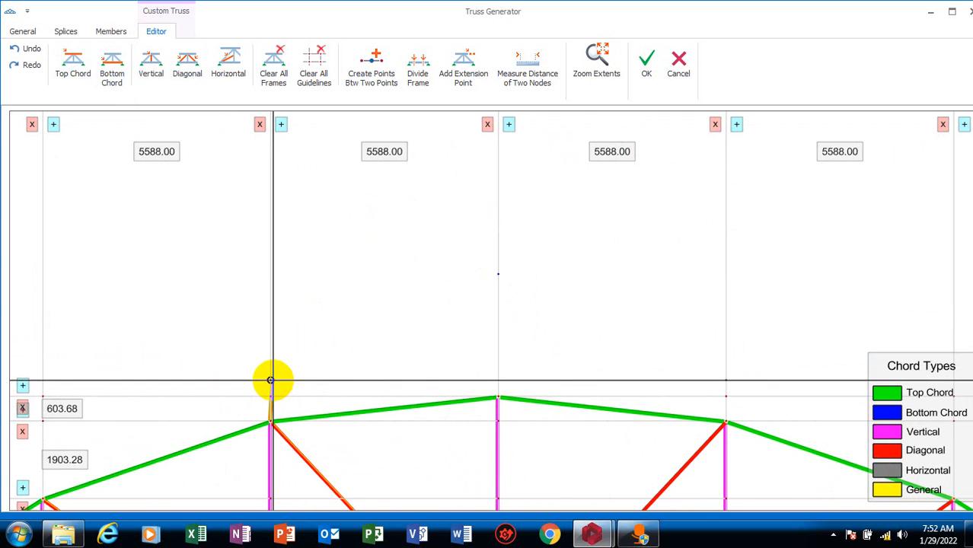
{"action": "scroll", "coordinate": [243, 392], "scroll_direction": "down", "scroll_amount": 3}
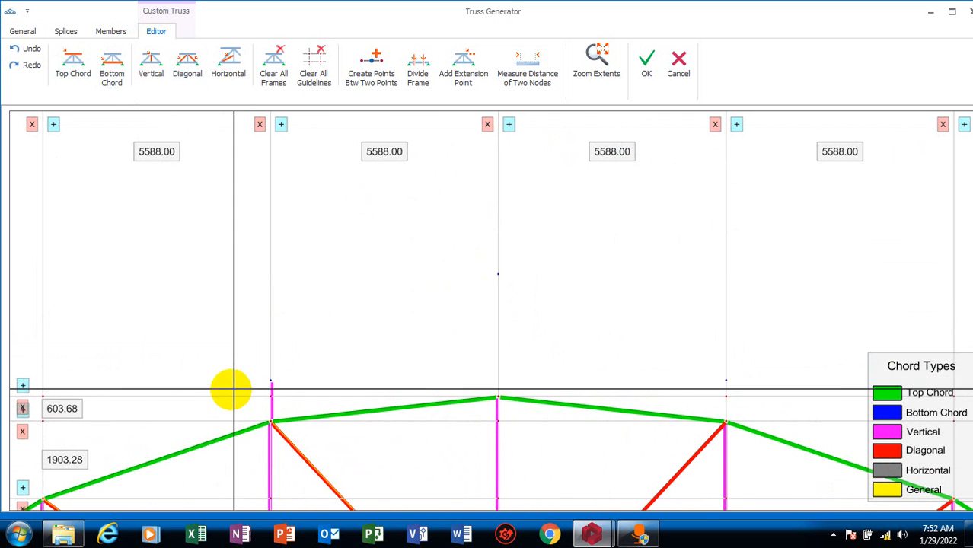
{"action": "scroll", "coordinate": [256, 396], "scroll_direction": "up", "scroll_amount": 5}
{"action": "scroll", "coordinate": [223, 356], "scroll_direction": "down", "scroll_amount": 3}
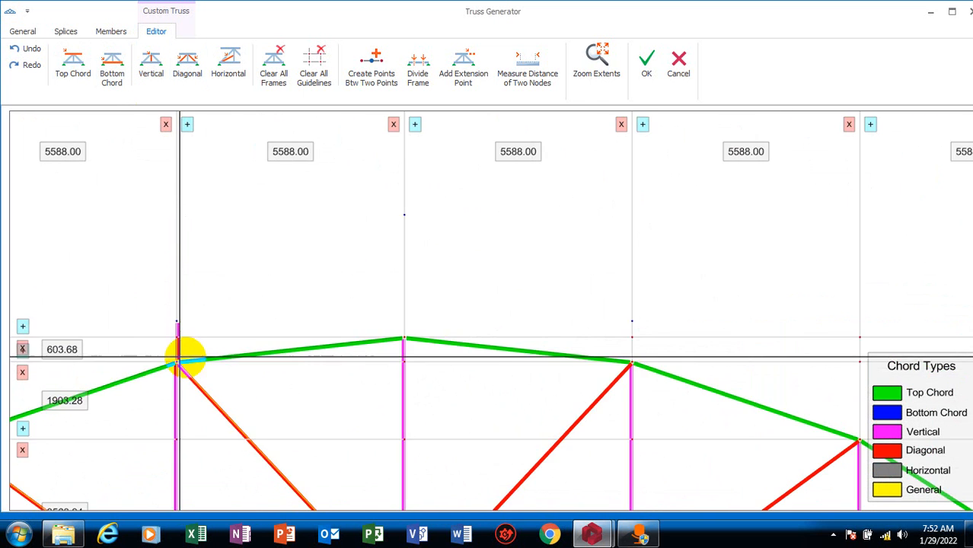
{"action": "scroll", "coordinate": [647, 355], "scroll_direction": "up", "scroll_amount": 3}
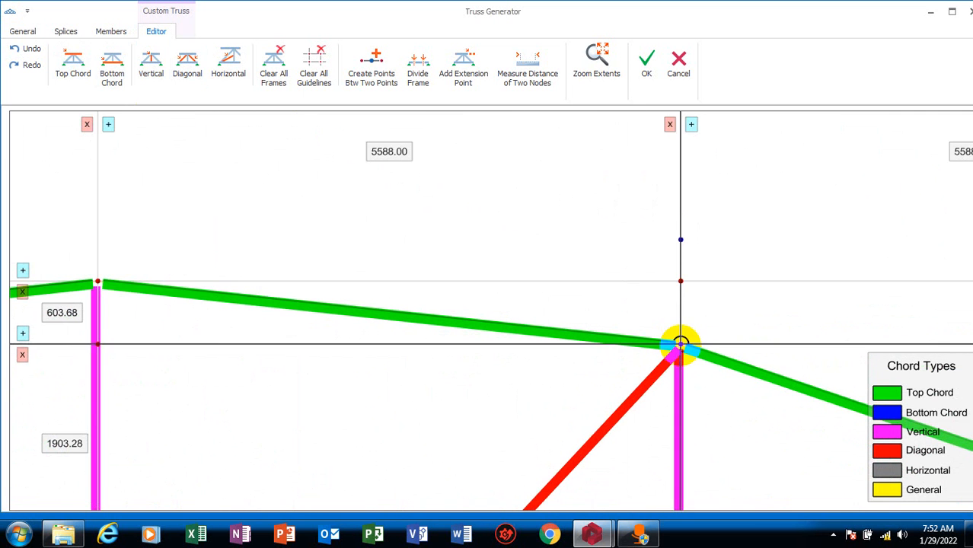
{"action": "left_click", "coordinate": [677, 345]}
{"action": "left_click", "coordinate": [681, 239]}
{"action": "scroll", "coordinate": [712, 311], "scroll_direction": "down", "scroll_amount": 4}
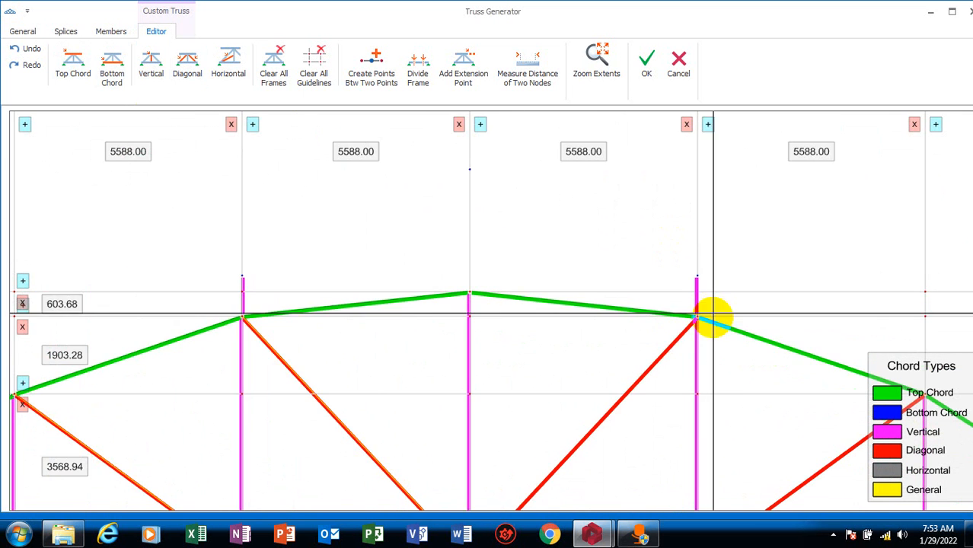
Draw a vertical member from the top chord apex up to the extension point above it
{"action": "scroll", "coordinate": [504, 354], "scroll_direction": "down", "scroll_amount": 2}
{"action": "scroll", "coordinate": [494, 249], "scroll_direction": "up", "scroll_amount": 5}
{"action": "left_click", "coordinate": [455, 396]}
{"action": "left_click", "coordinate": [456, 200]}
{"action": "scroll", "coordinate": [262, 124], "scroll_direction": "down", "scroll_amount": 3}
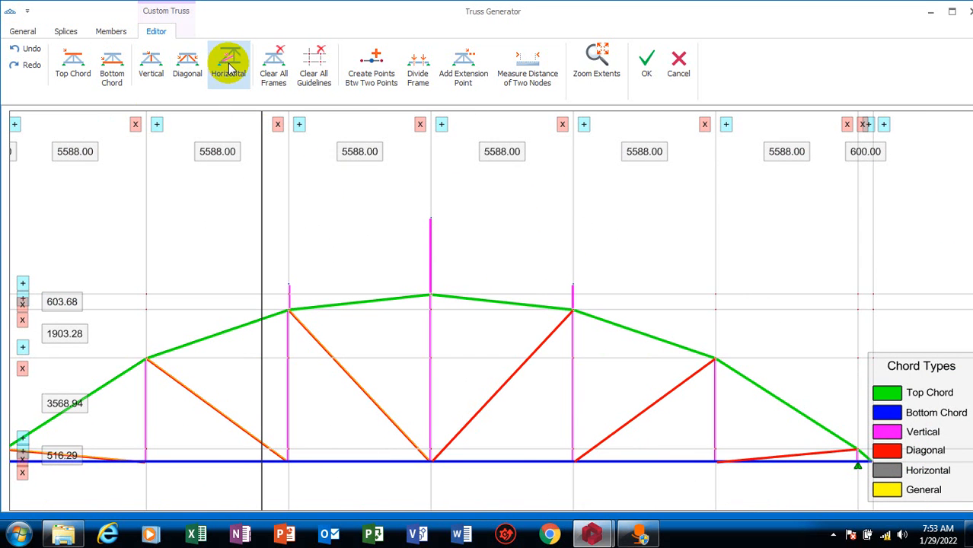
Connect the three extension points with two sloping diagonal members that meet above the apex
{"action": "left_click", "coordinate": [187, 63]}
{"action": "left_click", "coordinate": [288, 285]}
{"action": "left_click", "coordinate": [431, 219]}
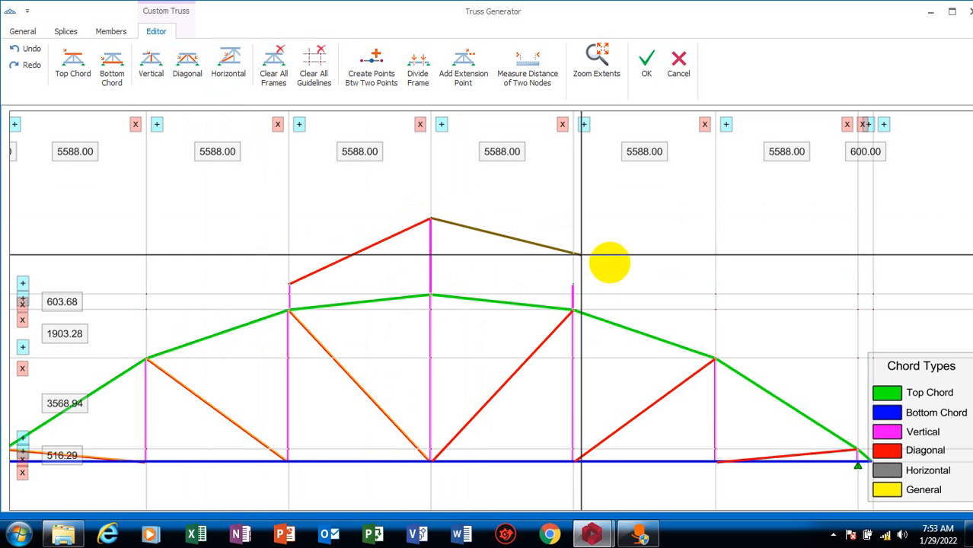
{"action": "left_click", "coordinate": [572, 286]}
{"action": "scroll", "coordinate": [522, 274], "scroll_direction": "up", "scroll_amount": 4}
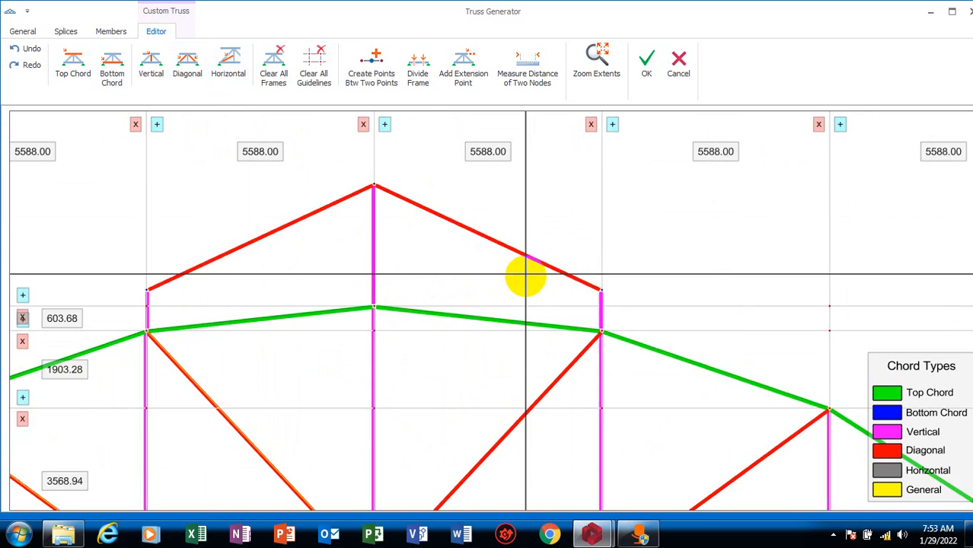
{"action": "scroll", "coordinate": [460, 387], "scroll_direction": "down", "scroll_amount": 4}
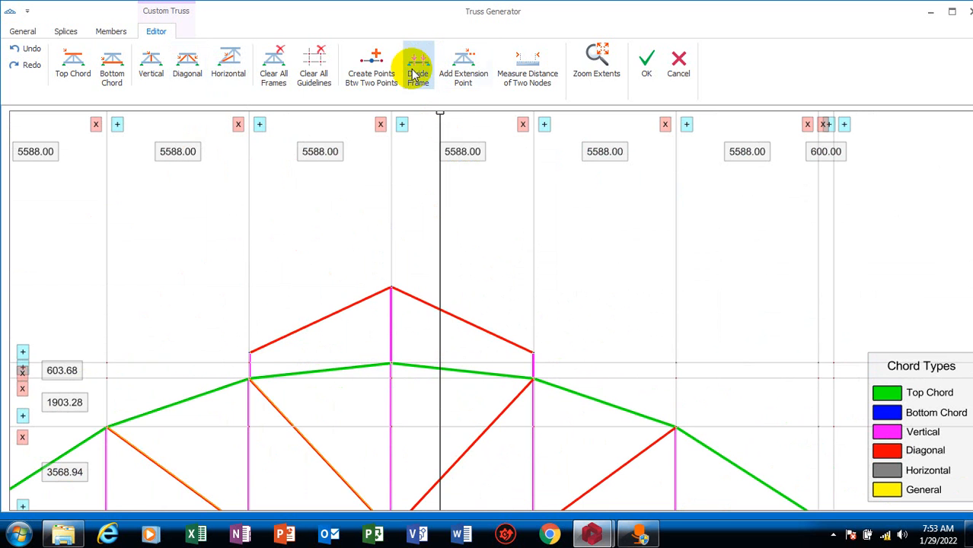
{"action": "left_click", "coordinate": [372, 70]}
{"action": "scroll", "coordinate": [388, 384], "scroll_direction": "up", "scroll_amount": 4}
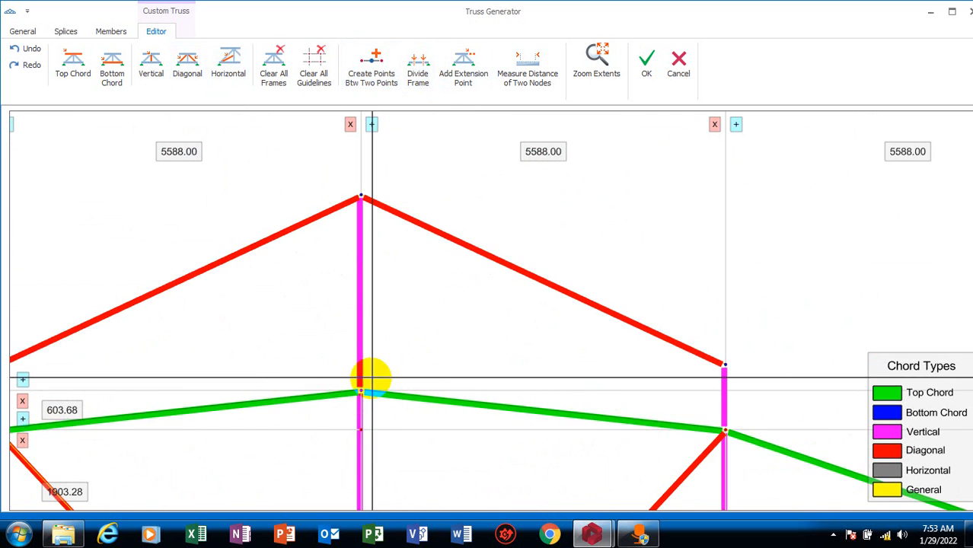
{"action": "scroll", "coordinate": [389, 385], "scroll_direction": "up", "scroll_amount": 2}
{"action": "scroll", "coordinate": [358, 394], "scroll_direction": "down", "scroll_amount": 2}
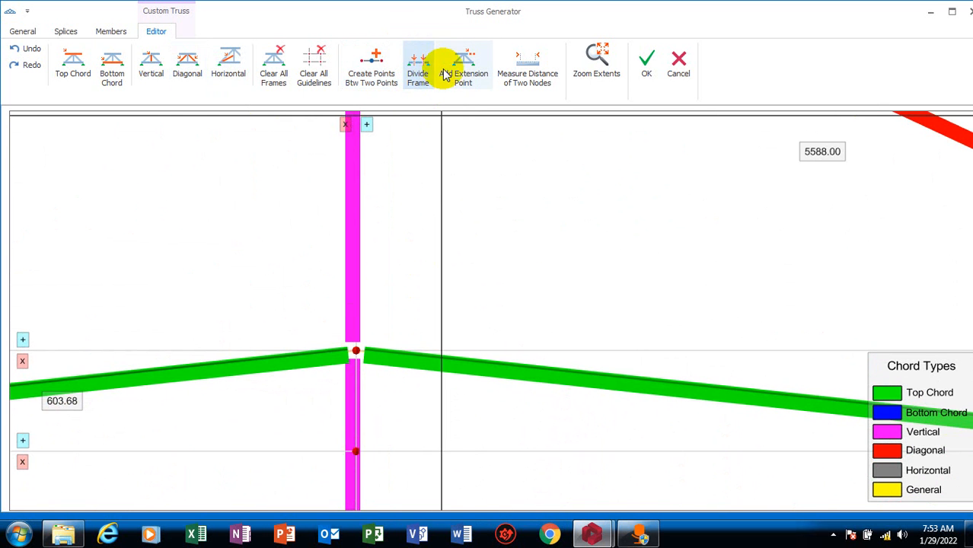
Try to divide the top chord segment right of the apex using Divide Frame with a count of 1
{"action": "left_click", "coordinate": [417, 80]}
{"action": "scroll", "coordinate": [517, 300], "scroll_direction": "down", "scroll_amount": 3}
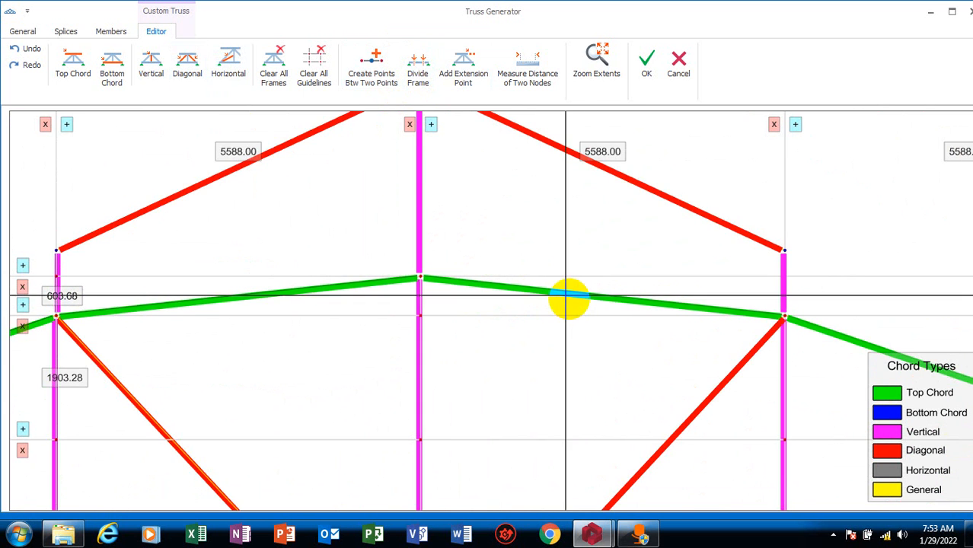
{"action": "scroll", "coordinate": [554, 304], "scroll_direction": "down", "scroll_amount": 2}
{"action": "scroll", "coordinate": [564, 288], "scroll_direction": "up", "scroll_amount": 4}
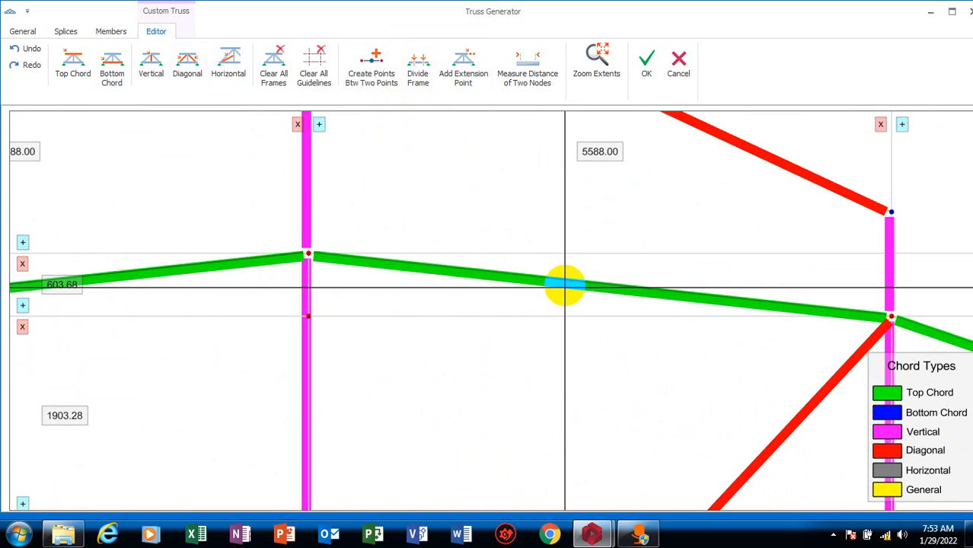
{"action": "left_click", "coordinate": [423, 79]}
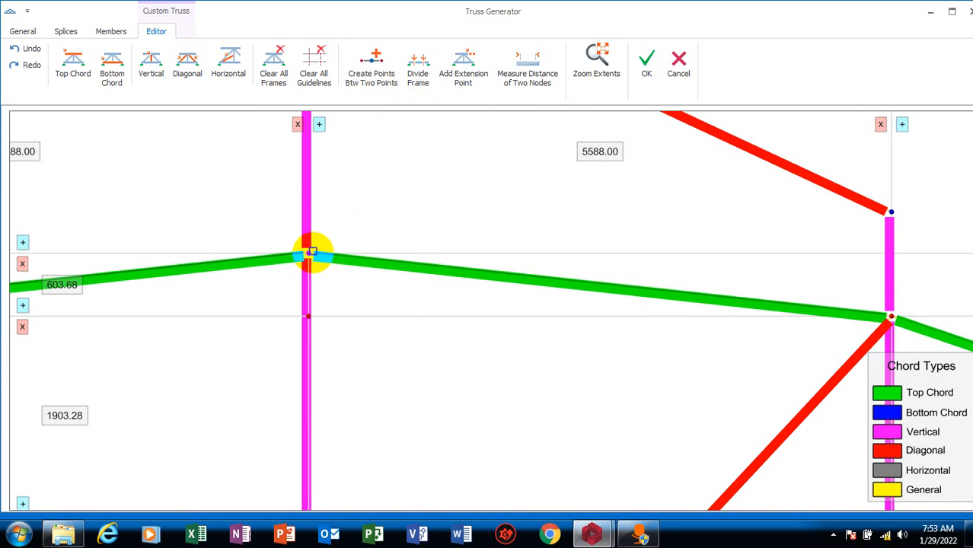
{"action": "left_click", "coordinate": [422, 276]}
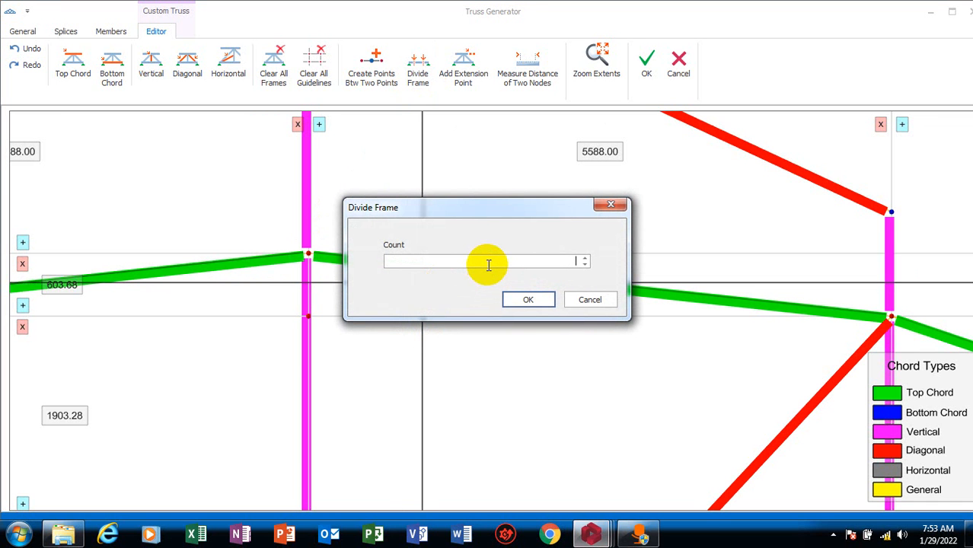
{"action": "type", "text": "1"}
{"action": "key", "text": "Return"}
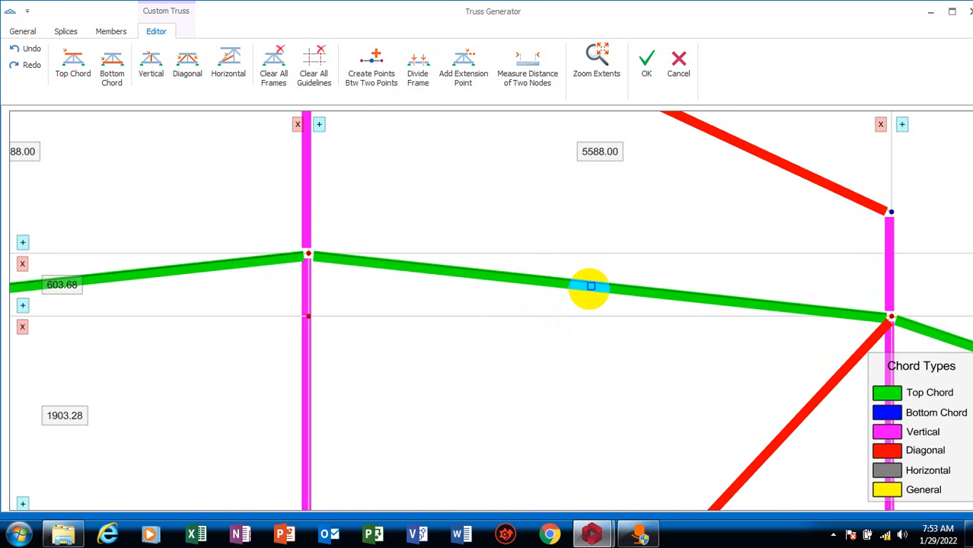
Try twice more to divide the same top chord segment right of the apex
{"action": "left_click", "coordinate": [583, 290]}
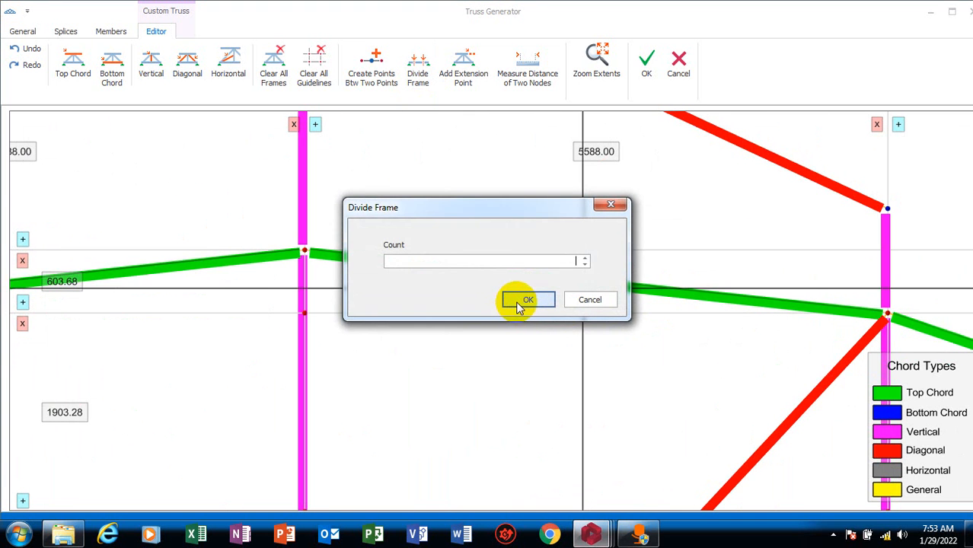
{"action": "left_click", "coordinate": [520, 301]}
{"action": "left_click", "coordinate": [544, 282]}
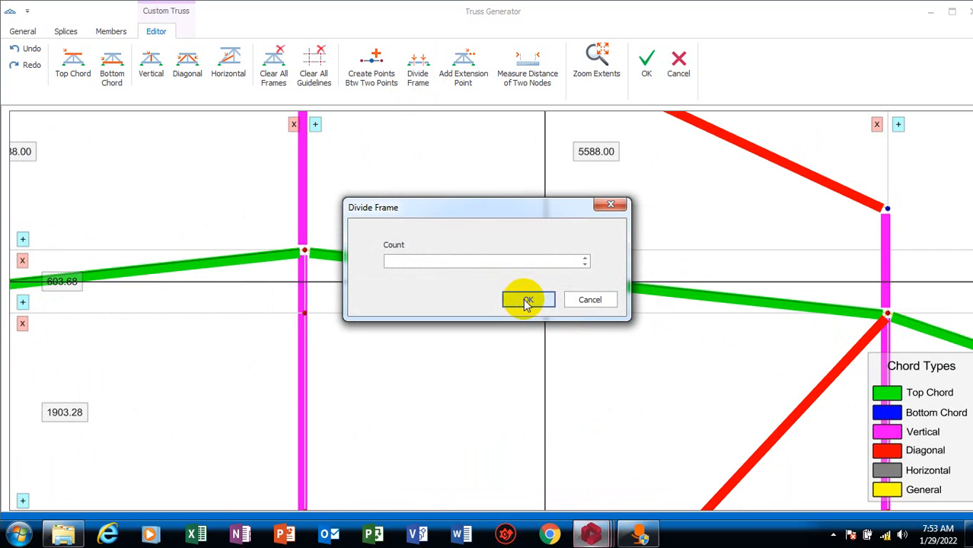
{"action": "left_click", "coordinate": [540, 303]}
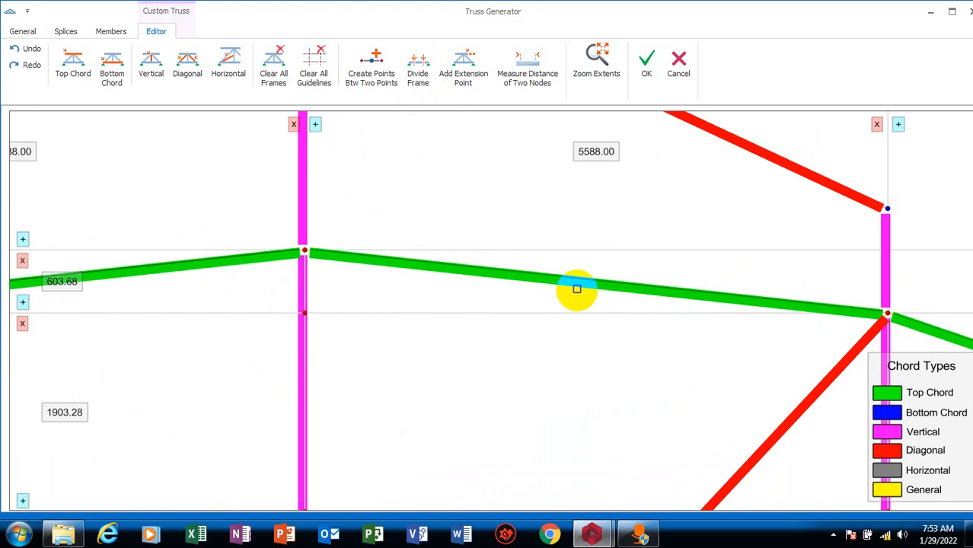
Examine the top chord segments below the raised section for a division point
{"action": "scroll", "coordinate": [575, 289], "scroll_direction": "down", "scroll_amount": 5}
{"action": "scroll", "coordinate": [512, 328], "scroll_direction": "up", "scroll_amount": 5}
{"action": "scroll", "coordinate": [595, 239], "scroll_direction": "down", "scroll_amount": 5}
{"action": "scroll", "coordinate": [614, 297], "scroll_direction": "up", "scroll_amount": 5}
{"action": "scroll", "coordinate": [583, 310], "scroll_direction": "down", "scroll_amount": 5}
{"action": "scroll", "coordinate": [540, 251], "scroll_direction": "up", "scroll_amount": 5}
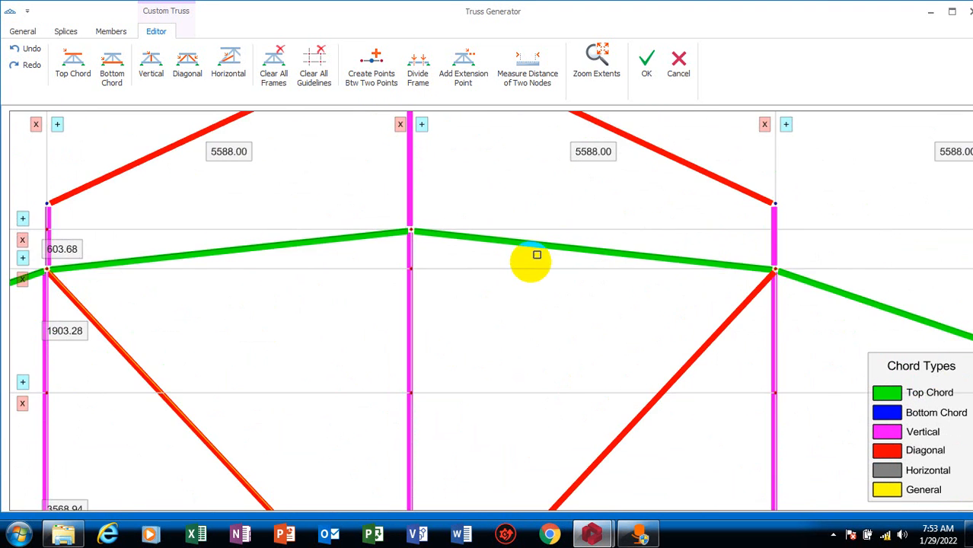
{"action": "scroll", "coordinate": [419, 255], "scroll_direction": "down", "scroll_amount": 5}
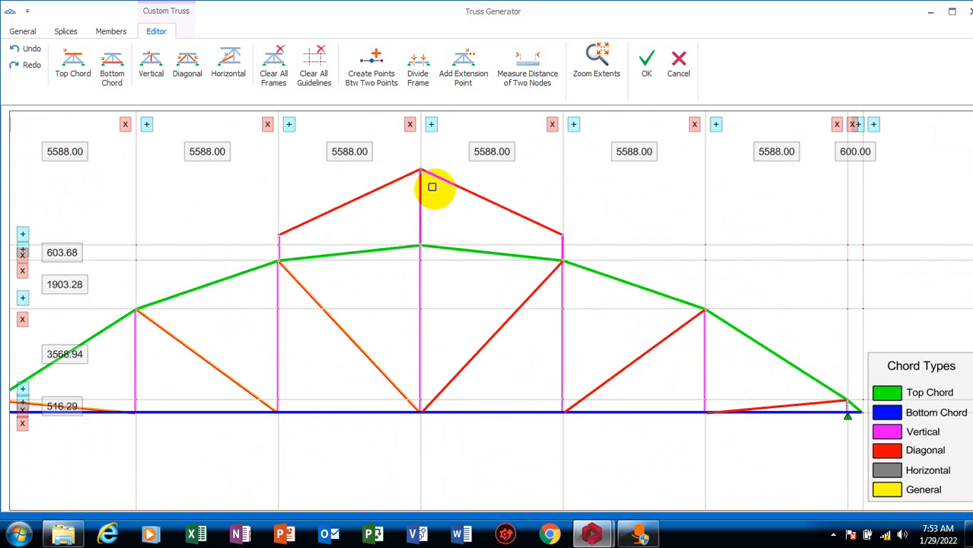
{"action": "scroll", "coordinate": [450, 256], "scroll_direction": "up", "scroll_amount": 5}
{"action": "scroll", "coordinate": [421, 242], "scroll_direction": "down", "scroll_amount": 5}
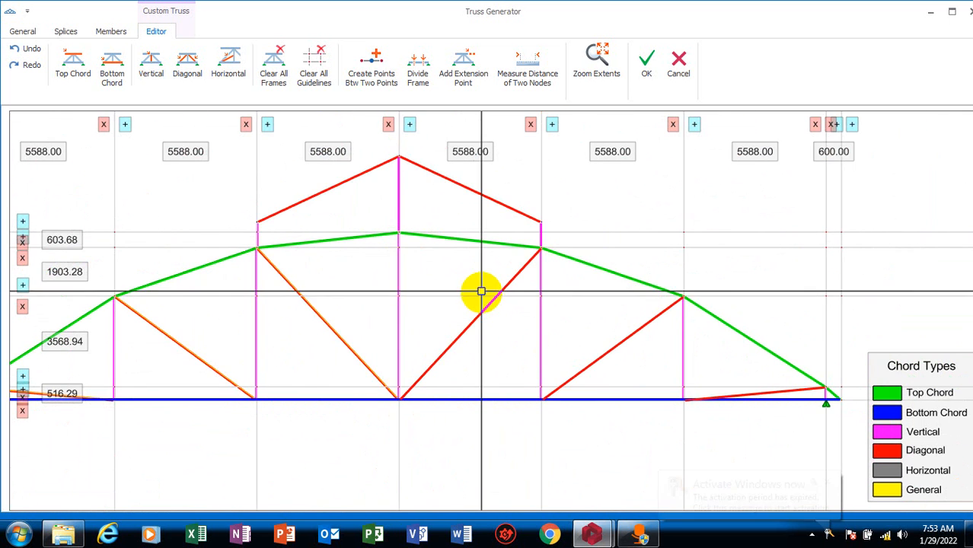
{"action": "scroll", "coordinate": [452, 402], "scroll_direction": "up", "scroll_amount": 3}
{"action": "scroll", "coordinate": [437, 278], "scroll_direction": "down", "scroll_amount": 6}
{"action": "scroll", "coordinate": [417, 202], "scroll_direction": "up", "scroll_amount": 6}
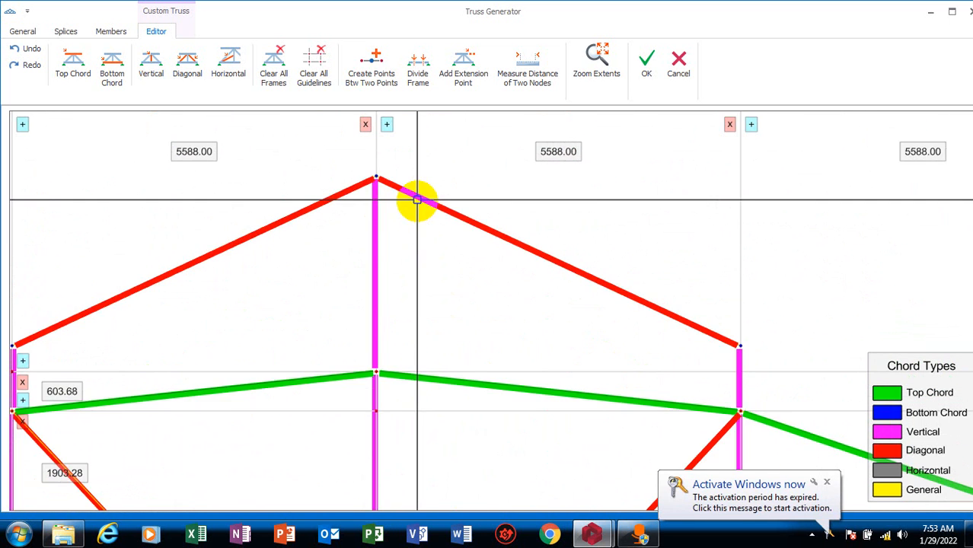
Divide the top chord segment right of the apex with a count of 2
{"action": "left_click", "coordinate": [465, 380]}
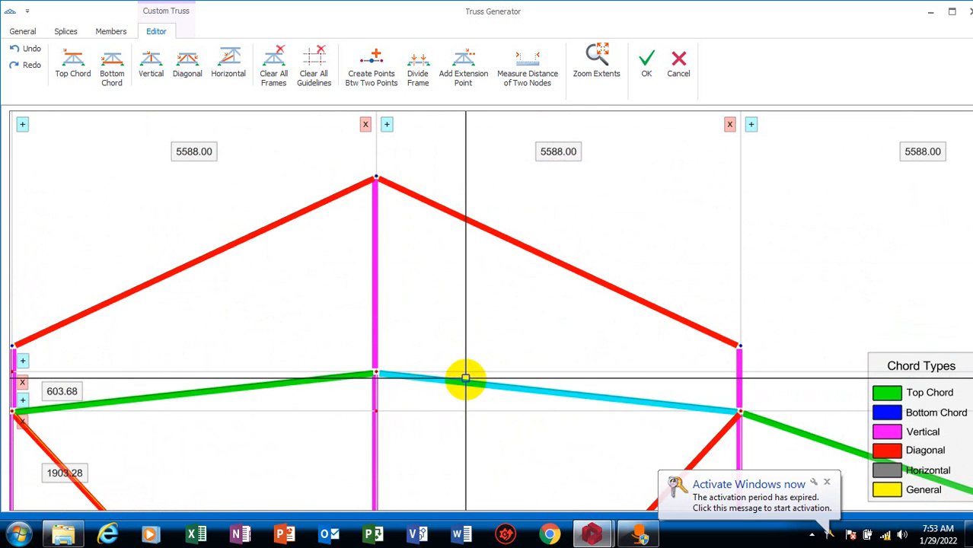
{"action": "left_click", "coordinate": [417, 76]}
{"action": "left_click", "coordinate": [490, 399]}
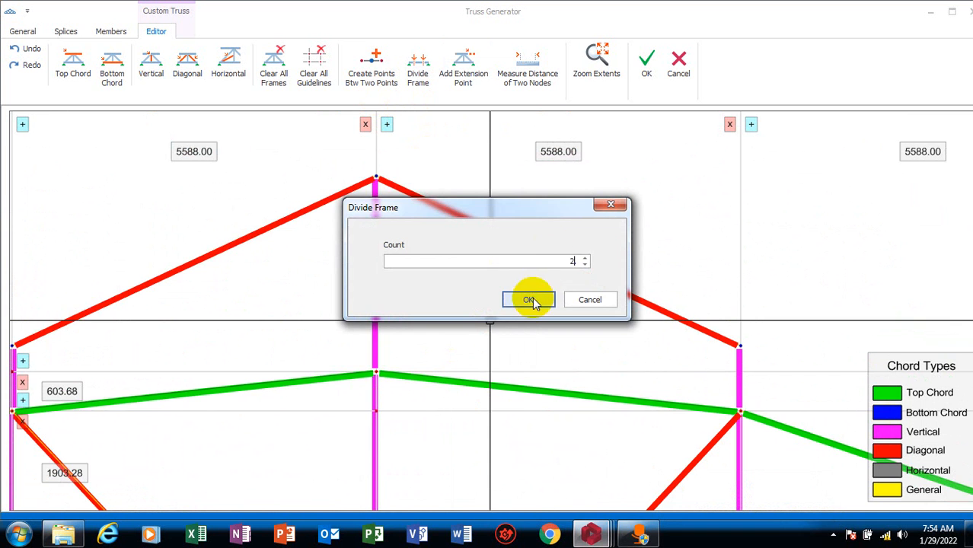
{"action": "left_click", "coordinate": [532, 300]}
{"action": "scroll", "coordinate": [593, 433], "scroll_direction": "up", "scroll_amount": 3}
{"action": "scroll", "coordinate": [591, 408], "scroll_direction": "down", "scroll_amount": 3}
{"action": "scroll", "coordinate": [548, 374], "scroll_direction": "up", "scroll_amount": 5}
{"action": "scroll", "coordinate": [537, 356], "scroll_direction": "down", "scroll_amount": 5}
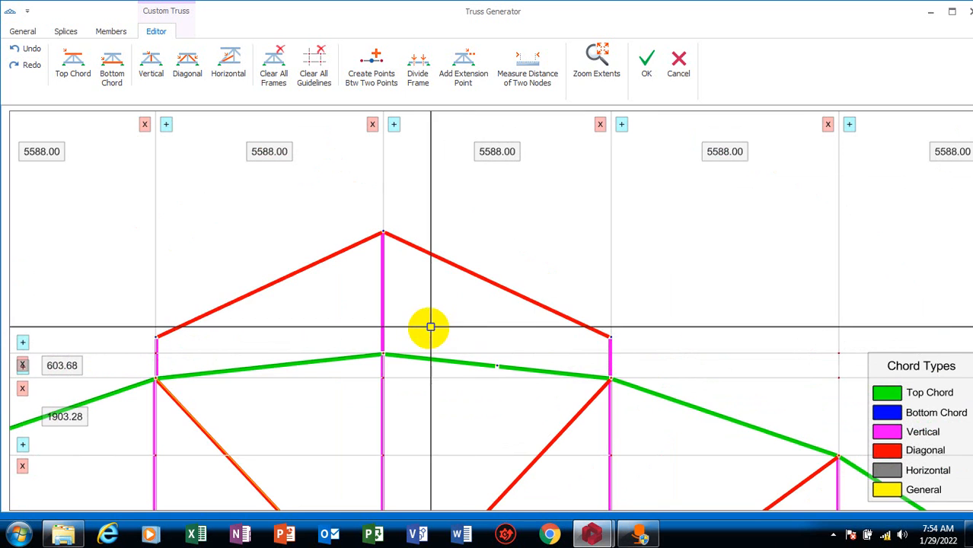
{"action": "scroll", "coordinate": [251, 379], "scroll_direction": "up", "scroll_amount": 2}
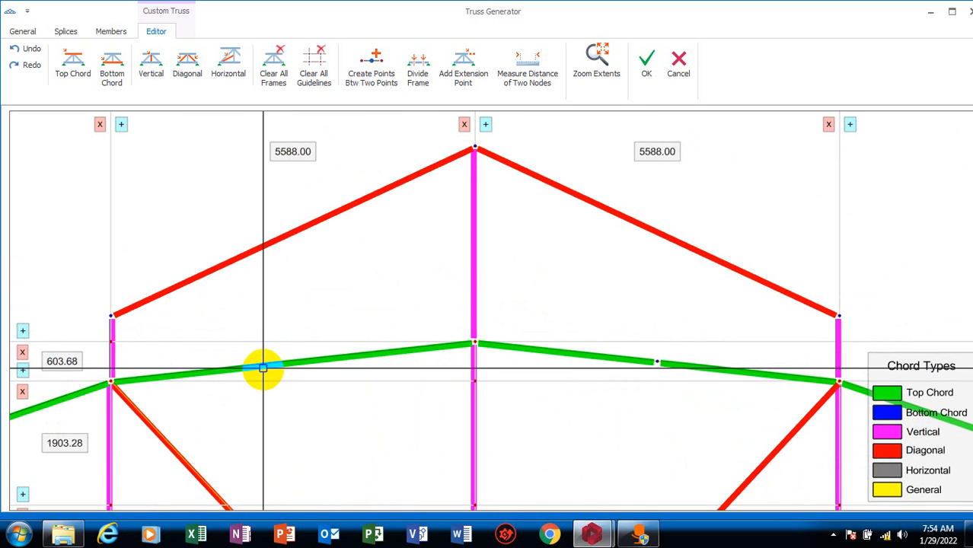
Divide the top chord segment left of the apex using Divide Frame with a count of 2
{"action": "left_click", "coordinate": [261, 369]}
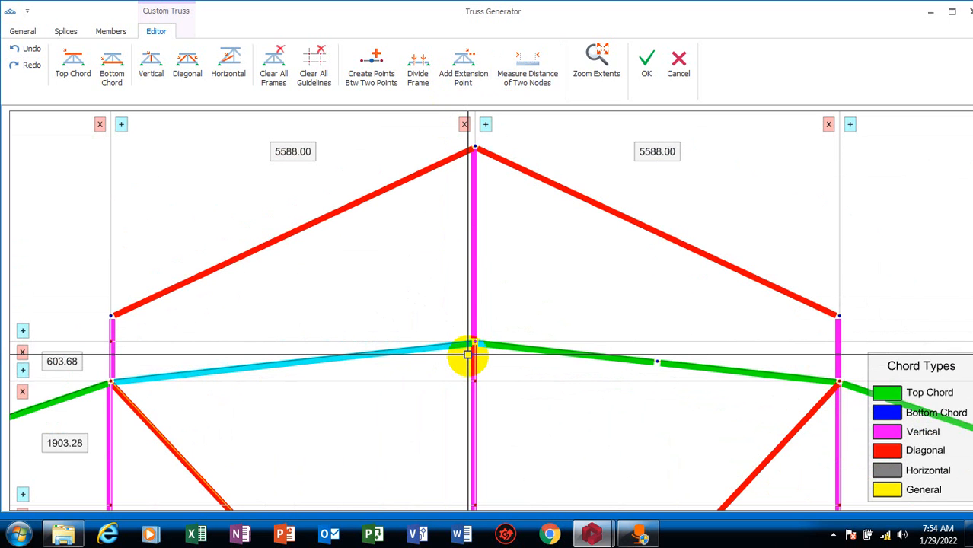
{"action": "left_click", "coordinate": [417, 72]}
{"action": "left_click", "coordinate": [195, 379]}
{"action": "type", "text": "2"}
{"action": "left_click", "coordinate": [528, 299]}
{"action": "scroll", "coordinate": [365, 380], "scroll_direction": "down", "scroll_amount": 2}
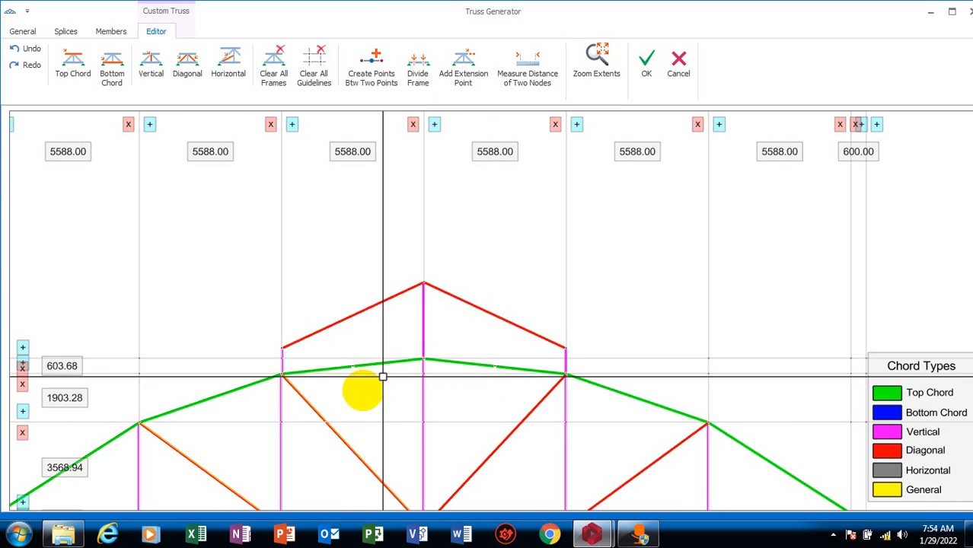
Draw diagonals from the left top chord's division point to the raised section's left corner and to its peak
{"action": "scroll", "coordinate": [382, 377], "scroll_direction": "up", "scroll_amount": 2}
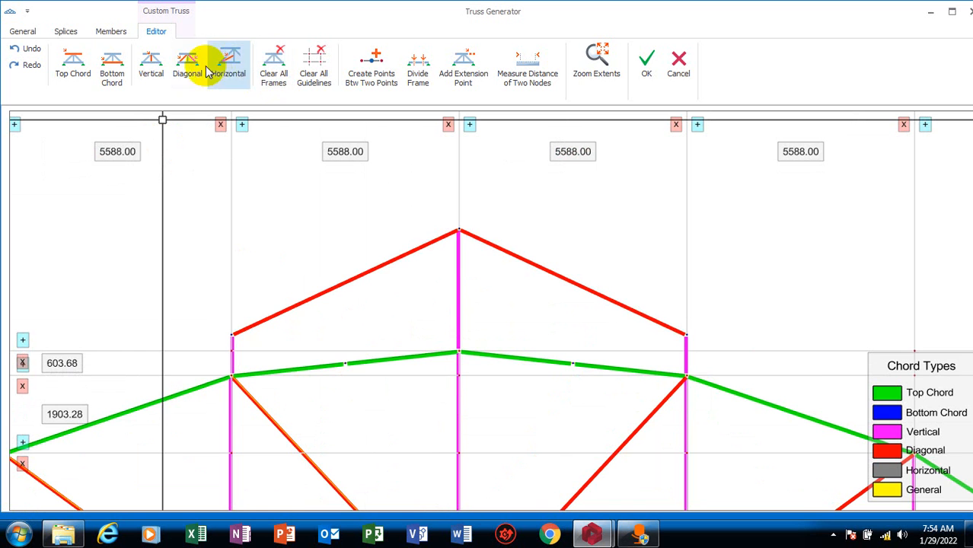
{"action": "scroll", "coordinate": [335, 372], "scroll_direction": "up", "scroll_amount": 3}
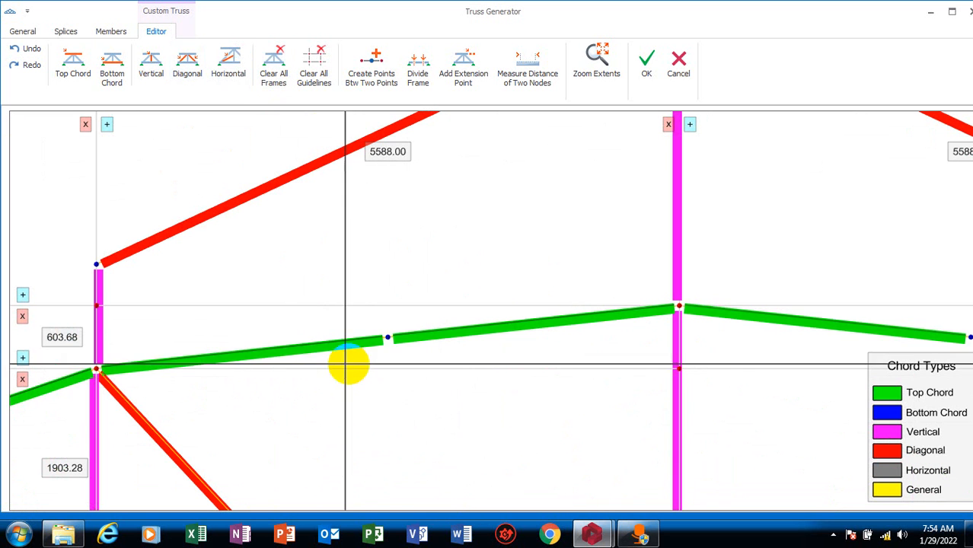
{"action": "left_click", "coordinate": [323, 323]}
{"action": "left_click", "coordinate": [97, 264]}
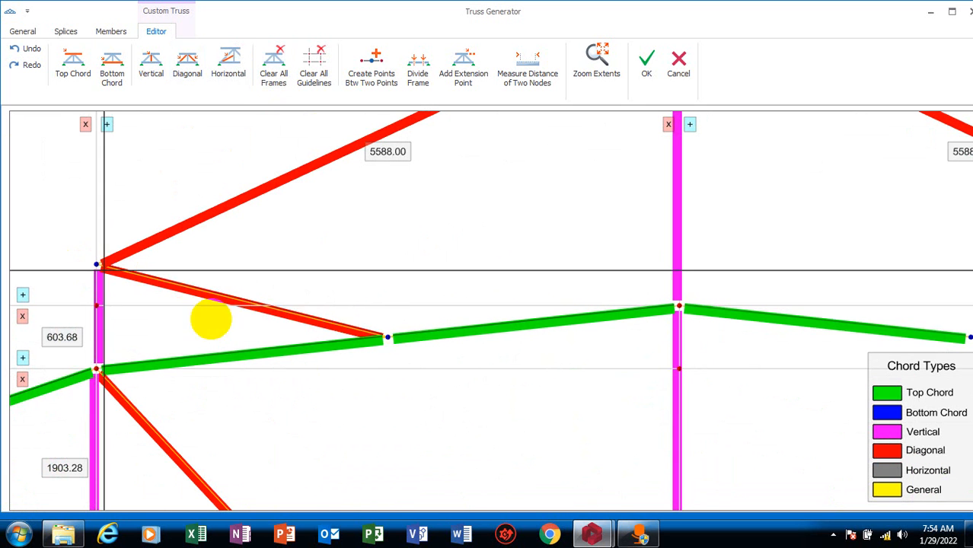
{"action": "left_click", "coordinate": [387, 336]}
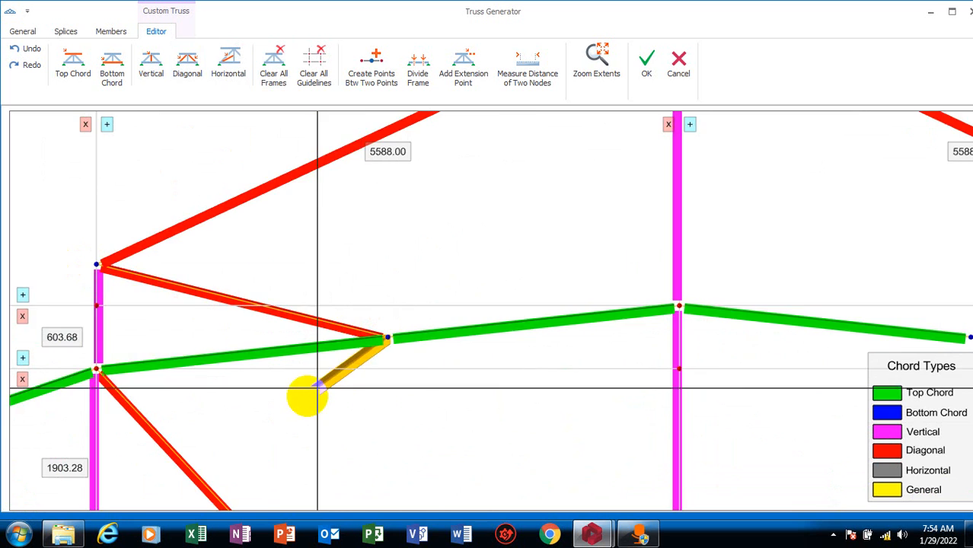
{"action": "scroll", "coordinate": [315, 387], "scroll_direction": "down", "scroll_amount": 3}
{"action": "left_click", "coordinate": [540, 144]}
Draw diagonals from the right top chord's division point to the raised section's peak and to its right corner
{"action": "left_click", "coordinate": [721, 359]}
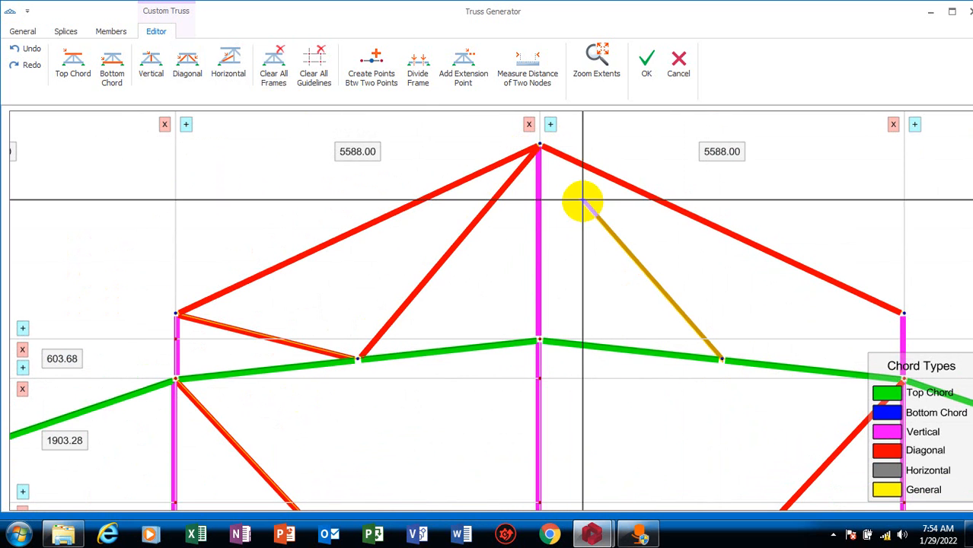
{"action": "left_click", "coordinate": [540, 145]}
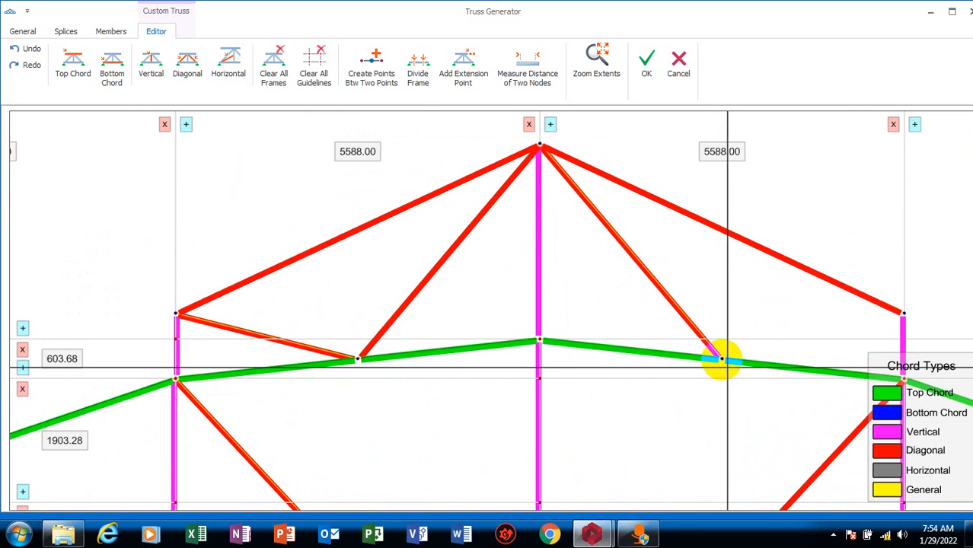
{"action": "left_click", "coordinate": [721, 358]}
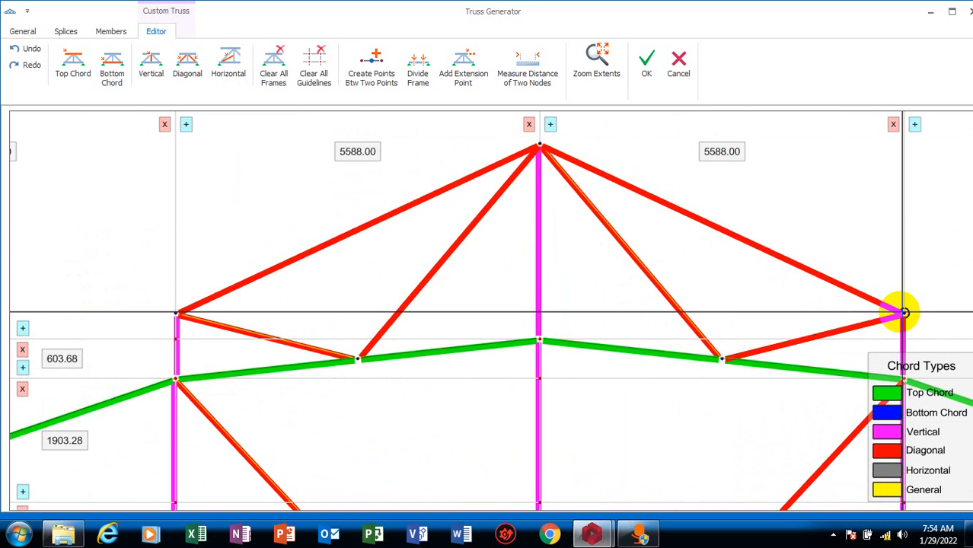
{"action": "left_click", "coordinate": [899, 315]}
Accept the truss edits and inspect the modified truss from several angles in the 3D model
{"action": "scroll", "coordinate": [591, 341], "scroll_direction": "down", "scroll_amount": 4}
{"action": "scroll", "coordinate": [563, 351], "scroll_direction": "up", "scroll_amount": 4}
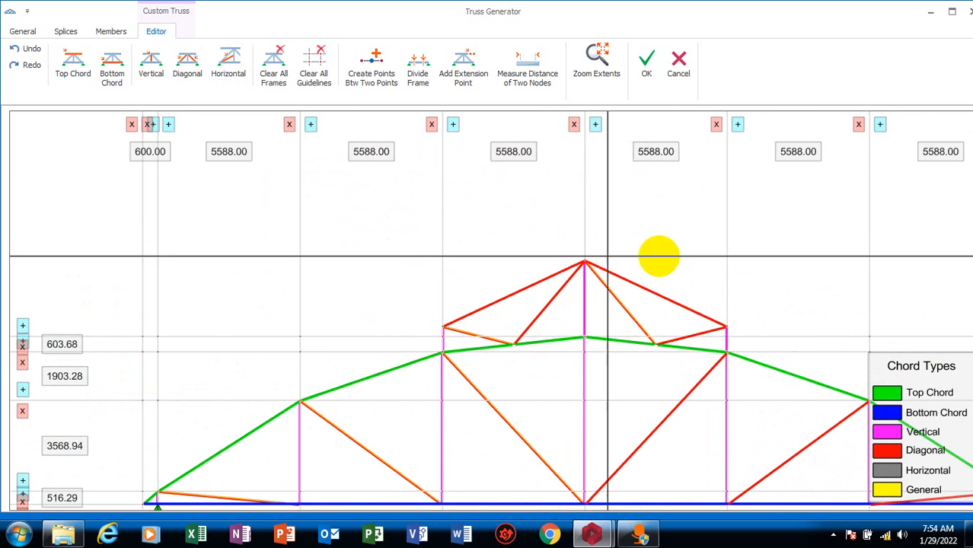
{"action": "left_click", "coordinate": [649, 66]}
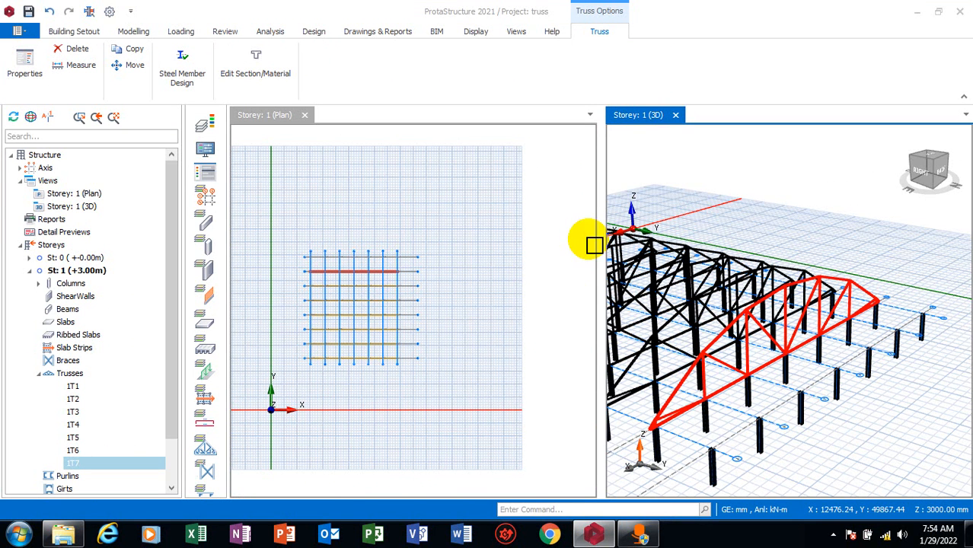
{"action": "scroll", "coordinate": [852, 381], "scroll_direction": "up", "scroll_amount": 2}
{"action": "scroll", "coordinate": [852, 380], "scroll_direction": "down", "scroll_amount": 3}
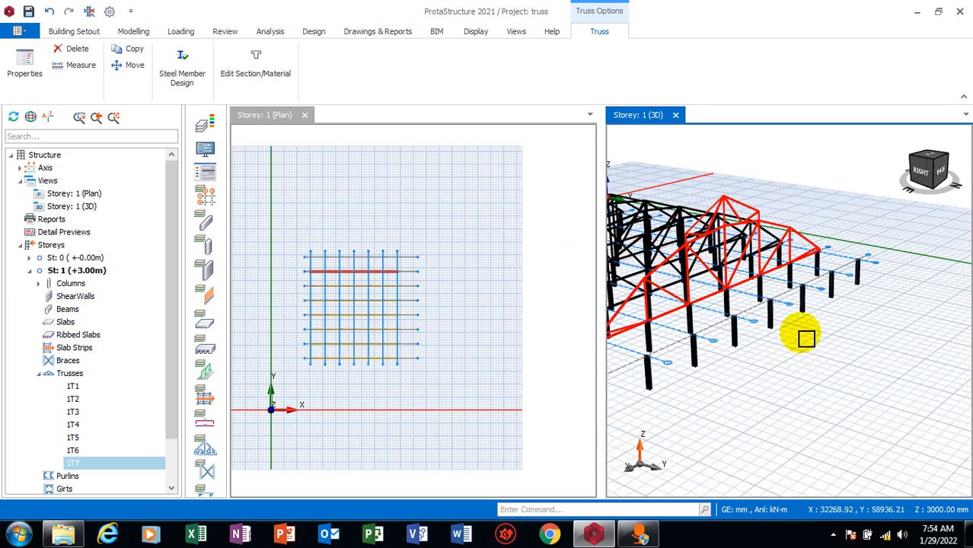
{"action": "key", "text": "Escape"}
{"action": "middle_click_drag", "start_coordinate": [820, 338], "coordinate": [710, 367]}
{"action": "middle_click_drag", "start_coordinate": [779, 343], "coordinate": [761, 361]}
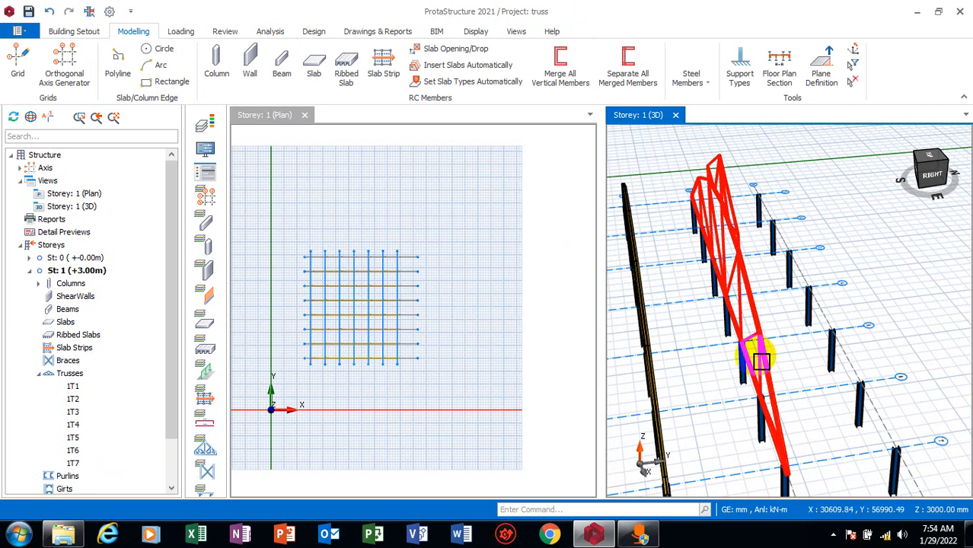
Reopen the modified truss's properties to review its layout in the editor, and accept it
{"action": "left_click", "coordinate": [763, 325]}
{"action": "right_click", "coordinate": [763, 328]}
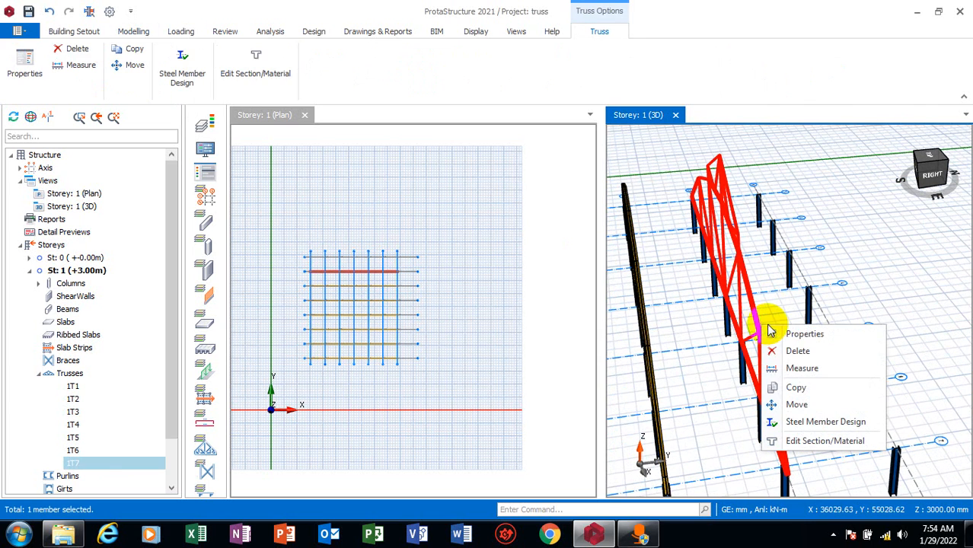
{"action": "left_click", "coordinate": [799, 335]}
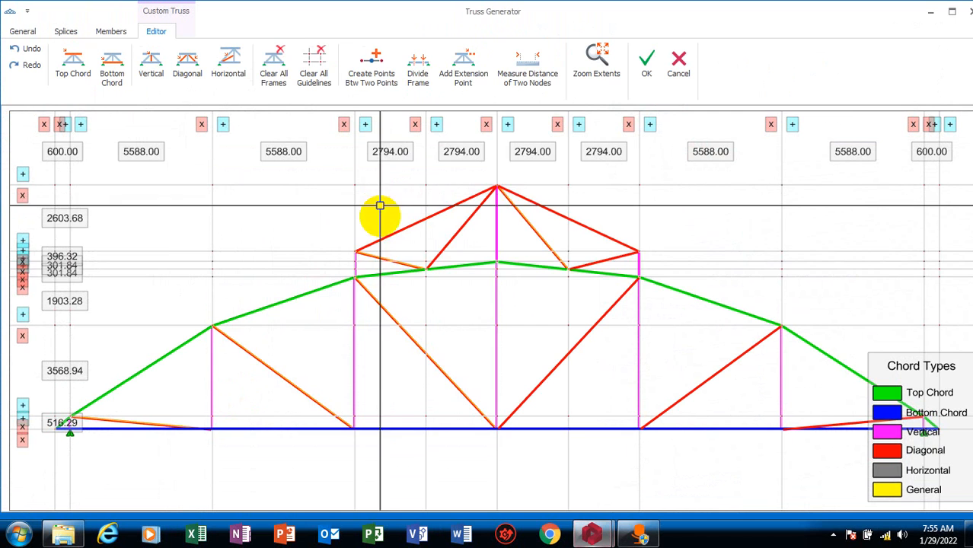
{"action": "left_click", "coordinate": [643, 68]}
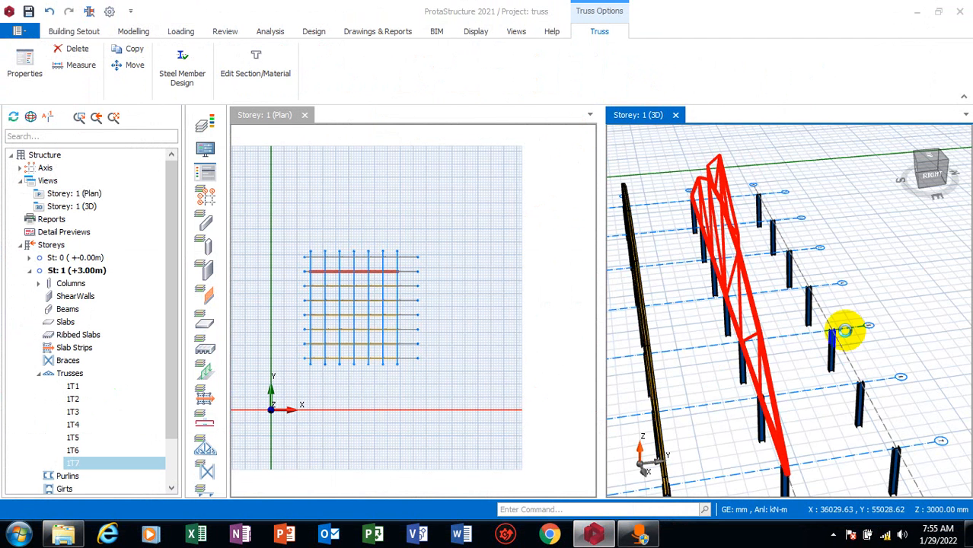
Copy the modified truss from its end column to the corresponding column on the outermost grid row
{"action": "scroll", "coordinate": [832, 352], "scroll_direction": "down", "scroll_amount": 4}
{"action": "scroll", "coordinate": [875, 399], "scroll_direction": "up", "scroll_amount": 5}
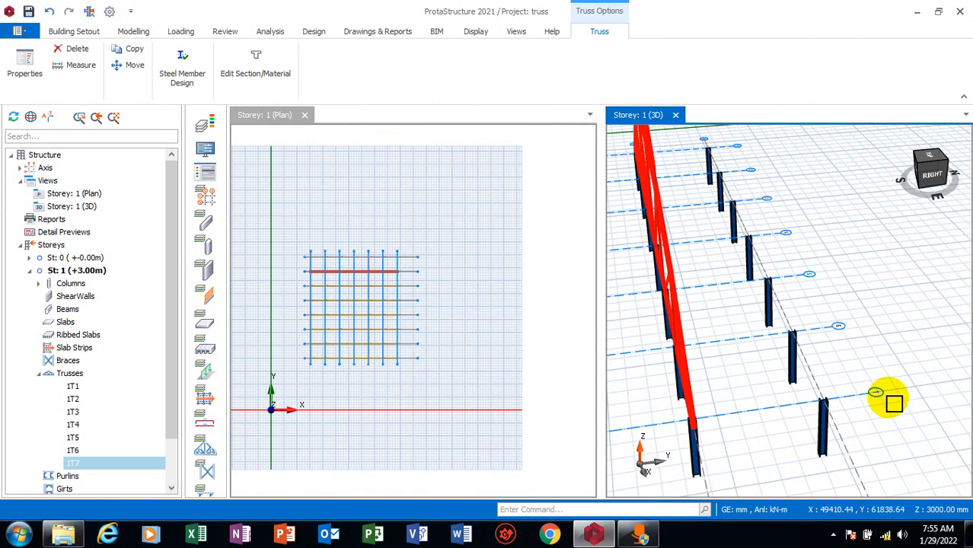
{"action": "scroll", "coordinate": [889, 370], "scroll_direction": "down", "scroll_amount": 2}
{"action": "key", "text": "Escape"}
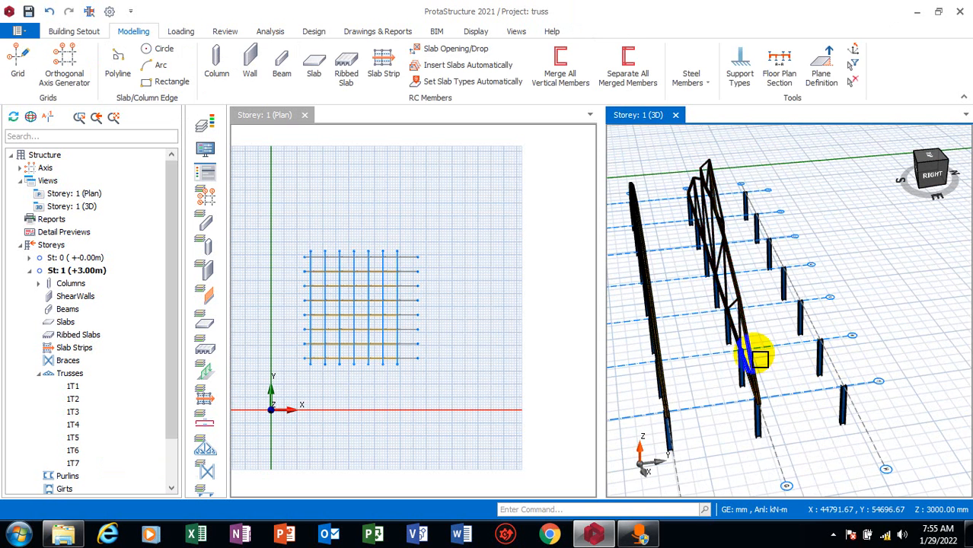
{"action": "scroll", "coordinate": [754, 367], "scroll_direction": "up", "scroll_amount": 3}
{"action": "left_click", "coordinate": [756, 407]}
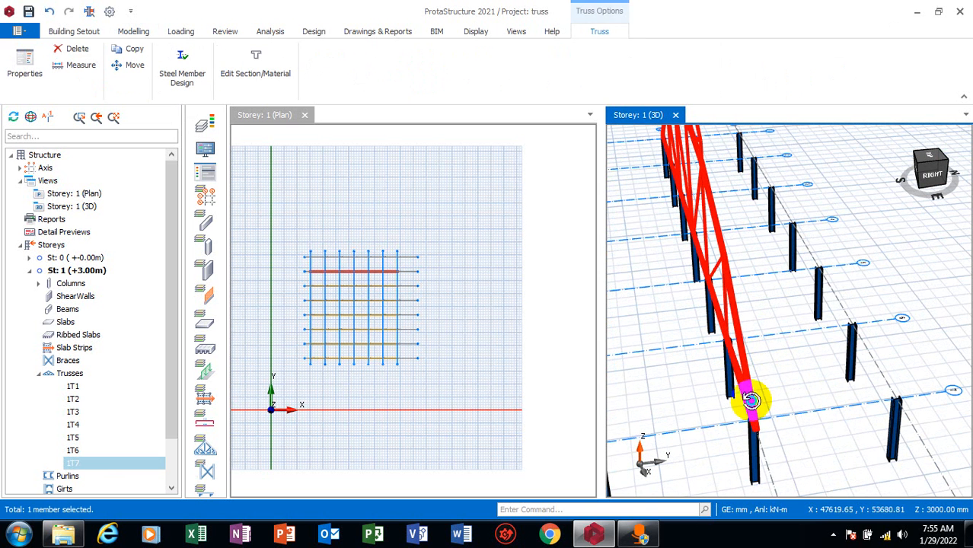
{"action": "left_click", "coordinate": [784, 341]}
{"action": "scroll", "coordinate": [749, 406], "scroll_direction": "up", "scroll_amount": 5}
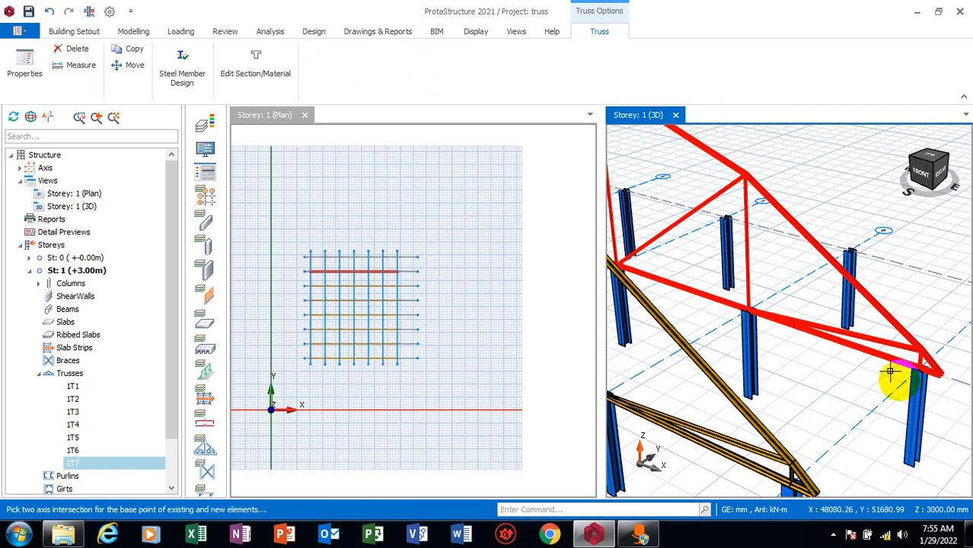
{"action": "left_click", "coordinate": [908, 360]}
{"action": "scroll", "coordinate": [892, 281], "scroll_direction": "up", "scroll_amount": 2}
{"action": "scroll", "coordinate": [679, 373], "scroll_direction": "down", "scroll_amount": 2}
{"action": "scroll", "coordinate": [691, 362], "scroll_direction": "down", "scroll_amount": 2}
{"action": "scroll", "coordinate": [873, 303], "scroll_direction": "up", "scroll_amount": 4}
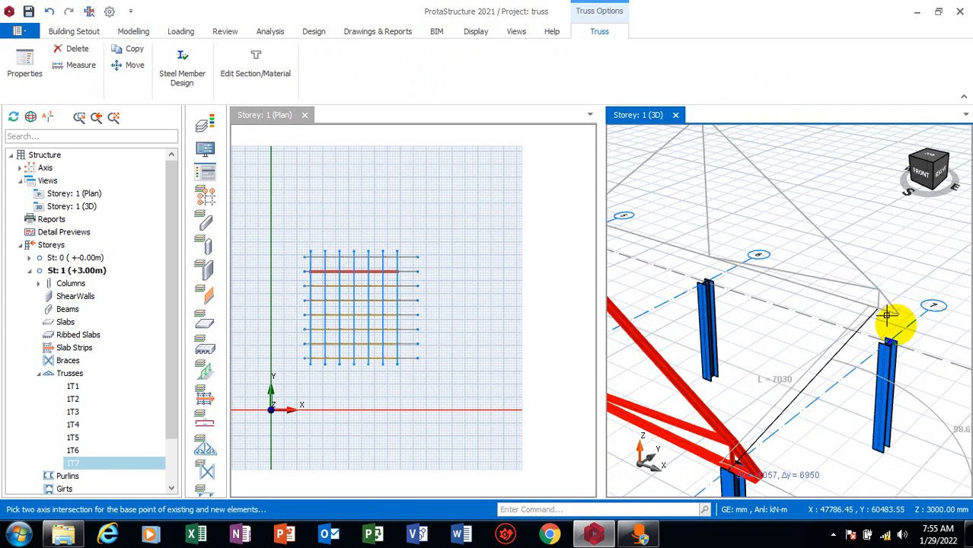
{"action": "left_click", "coordinate": [878, 333]}
View the copied truss from the back of the building in 3D and bring up the view window arrangement options
{"action": "scroll", "coordinate": [797, 347], "scroll_direction": "down", "scroll_amount": 3}
{"action": "middle_click_drag", "start_coordinate": [883, 338], "coordinate": [668, 312]}
{"action": "scroll", "coordinate": [803, 321], "scroll_direction": "down", "scroll_amount": 3}
{"action": "mouse_move", "coordinate": [807, 326]}
{"action": "middle_mouse_down"}
{"action": "mouse_move", "coordinate": [764, 321]}
{"action": "mouse_move", "coordinate": [801, 352]}
{"action": "mouse_move", "coordinate": [832, 359]}
{"action": "mouse_move", "coordinate": [749, 306]}
{"action": "mouse_move", "coordinate": [789, 337]}
{"action": "mouse_move", "coordinate": [805, 368]}
{"action": "middle_mouse_up"}
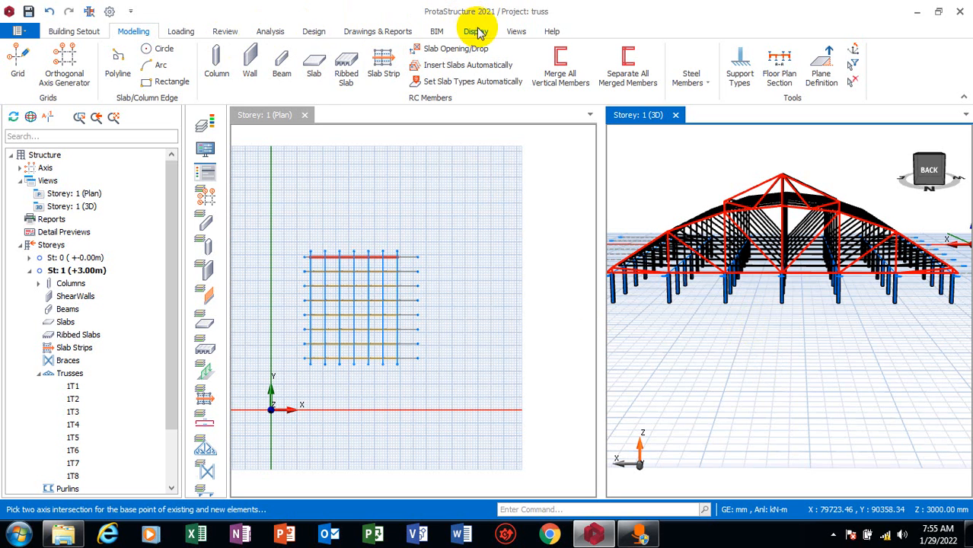
{"action": "left_click", "coordinate": [517, 31]}
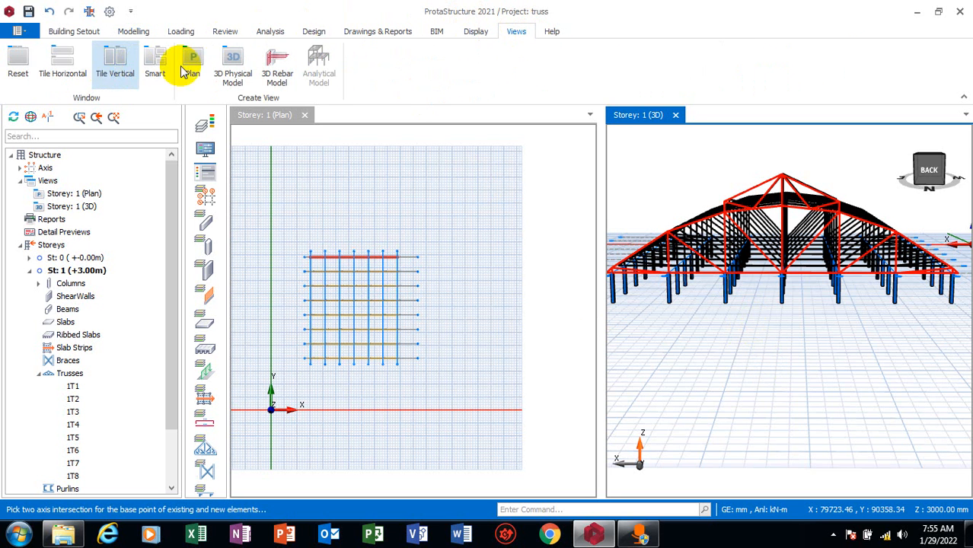
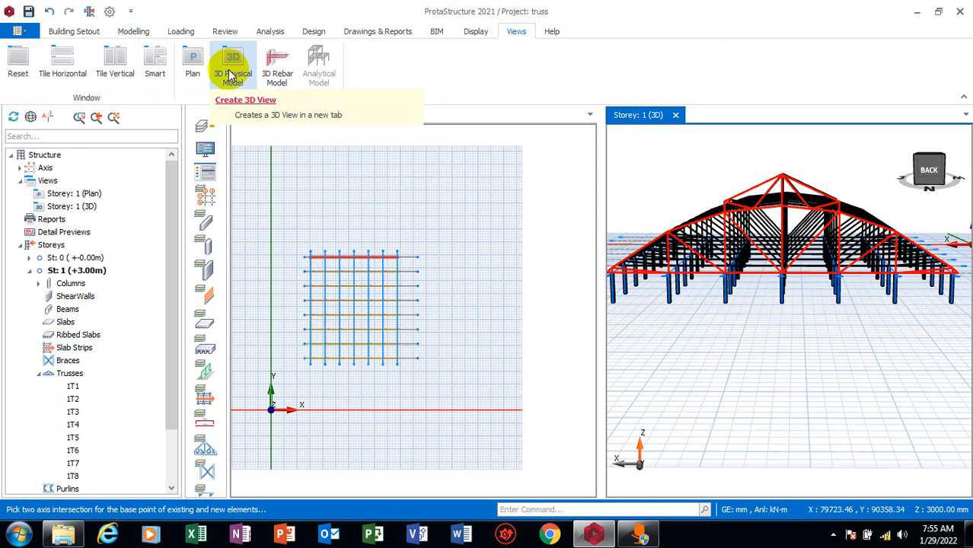
Reset the alignment of the view windows and inspect the trusses in the 3D view from below and from the back corner
{"action": "left_click", "coordinate": [13, 72]}
{"action": "scroll", "coordinate": [647, 223], "scroll_direction": "up", "scroll_amount": 3}
{"action": "scroll", "coordinate": [691, 193], "scroll_direction": "down", "scroll_amount": 2}
{"action": "scroll", "coordinate": [720, 256], "scroll_direction": "down", "scroll_amount": 5}
{"action": "middle_click_drag", "start_coordinate": [735, 444], "coordinate": [709, 394]}
{"action": "left_click_drag", "start_coordinate": [692, 407], "coordinate": [696, 391]}
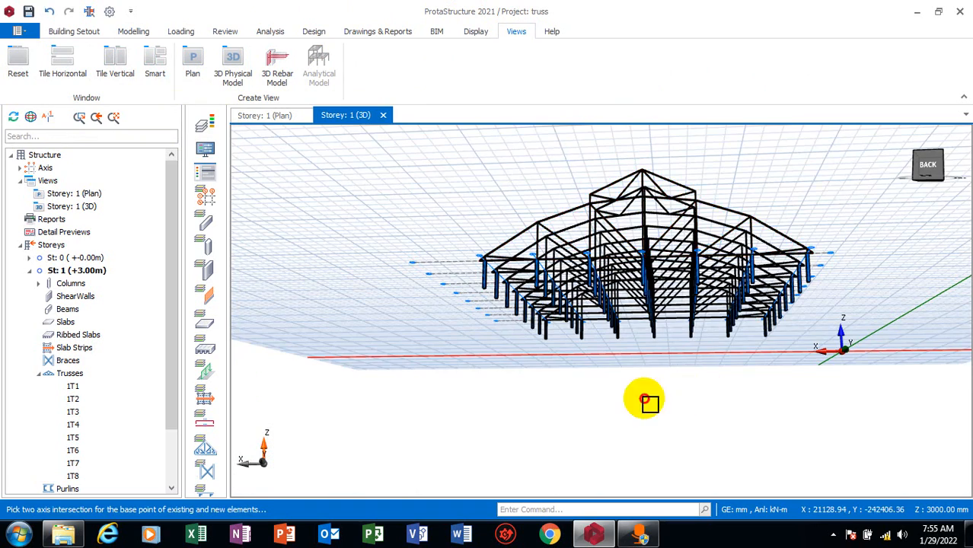
{"action": "mouse_move", "coordinate": [670, 402]}
{"action": "middle_mouse_down"}
{"action": "mouse_move", "coordinate": [659, 424]}
{"action": "mouse_move", "coordinate": [632, 412]}
{"action": "mouse_move", "coordinate": [677, 411]}
{"action": "middle_mouse_up"}
{"action": "scroll", "coordinate": [727, 382], "scroll_direction": "up", "scroll_amount": 3}
{"action": "mouse_move", "coordinate": [768, 392]}
{"action": "middle_mouse_down"}
{"action": "mouse_move", "coordinate": [738, 388]}
{"action": "mouse_move", "coordinate": [774, 428]}
{"action": "mouse_move", "coordinate": [795, 428]}
{"action": "mouse_move", "coordinate": [740, 439]}
{"action": "mouse_move", "coordinate": [765, 426]}
{"action": "middle_mouse_up"}
{"action": "middle_click_drag", "start_coordinate": [832, 394], "coordinate": [715, 380]}
{"action": "scroll", "coordinate": [625, 301], "scroll_direction": "up", "scroll_amount": 3}
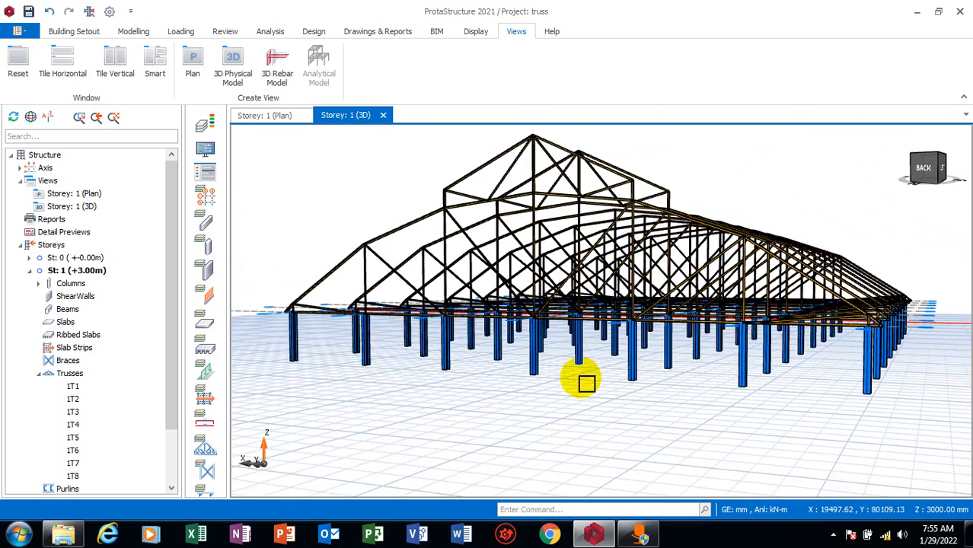
Export the Storey: 1 (3D) view as a bitmap image named truss at Screen quality
{"action": "left_click", "coordinate": [439, 29]}
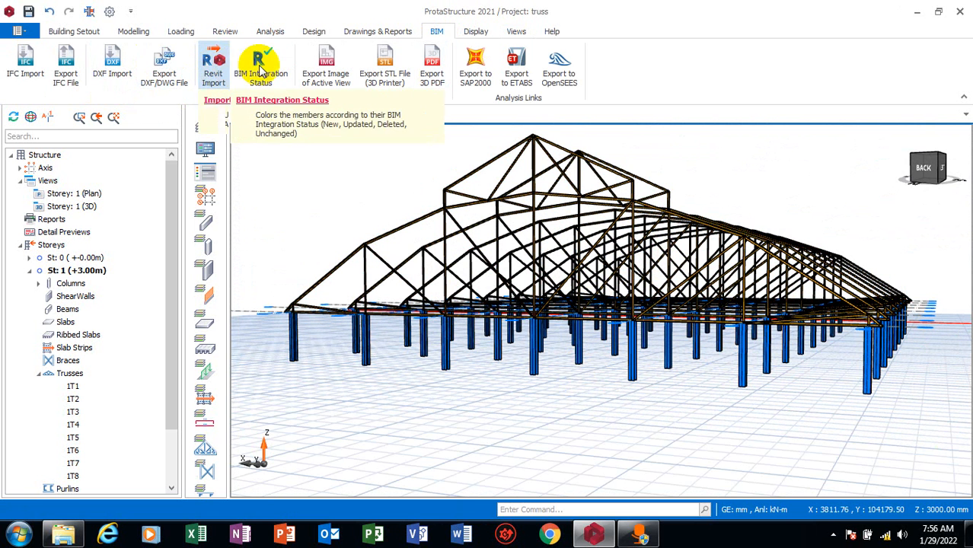
{"action": "left_click", "coordinate": [341, 65]}
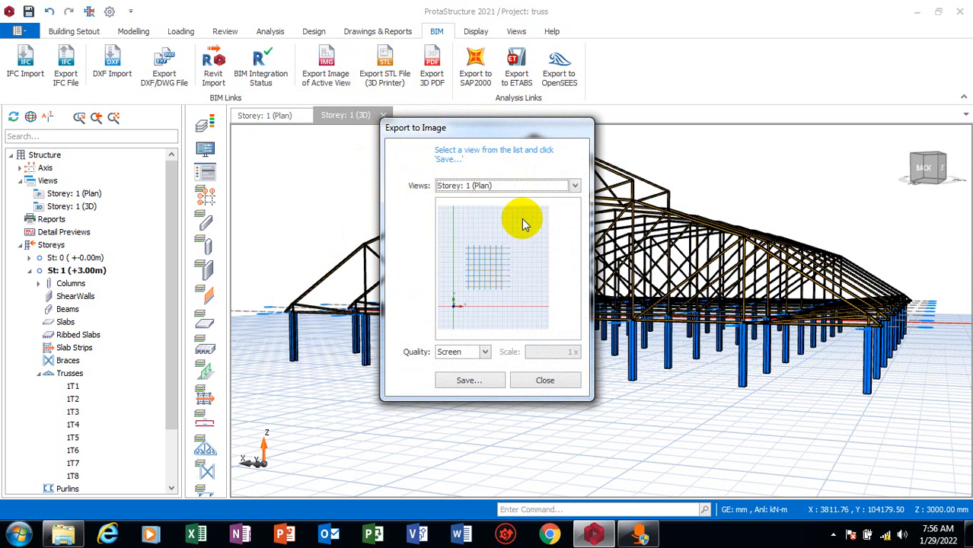
{"action": "left_click", "coordinate": [543, 381]}
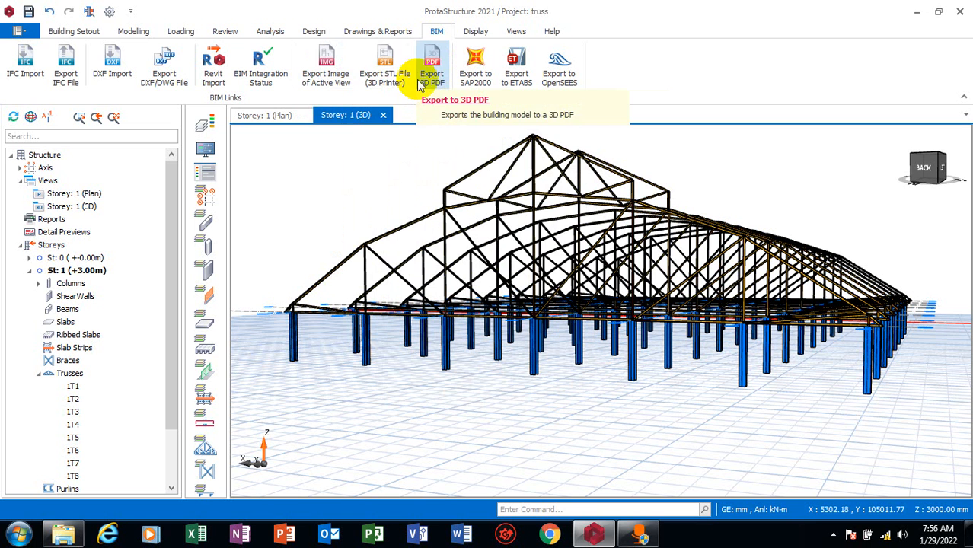
{"action": "left_click", "coordinate": [341, 82]}
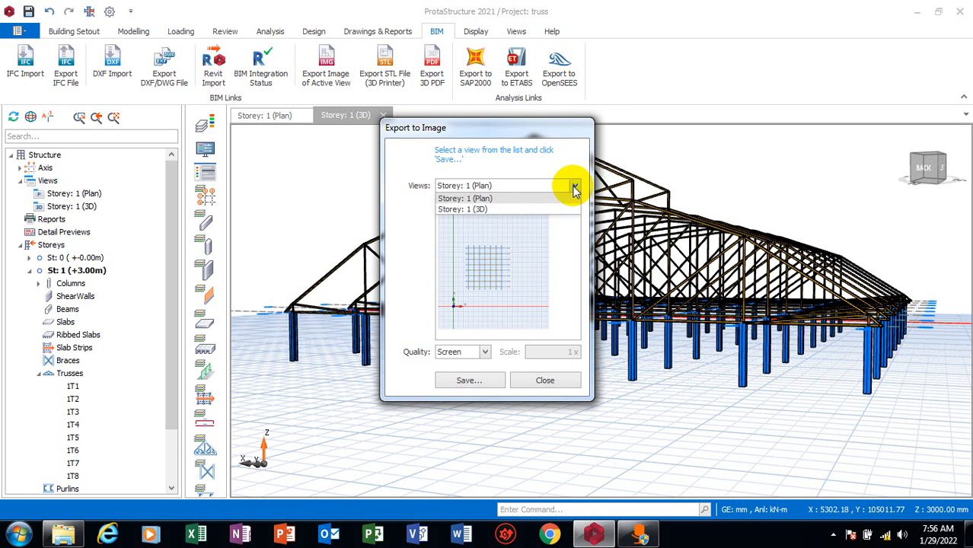
{"action": "left_click", "coordinate": [468, 210]}
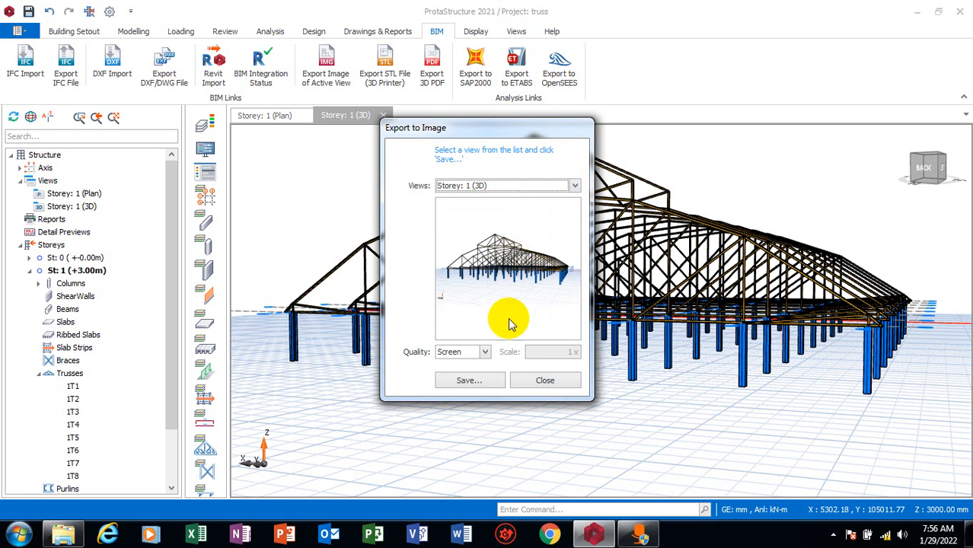
{"action": "left_click", "coordinate": [470, 380]}
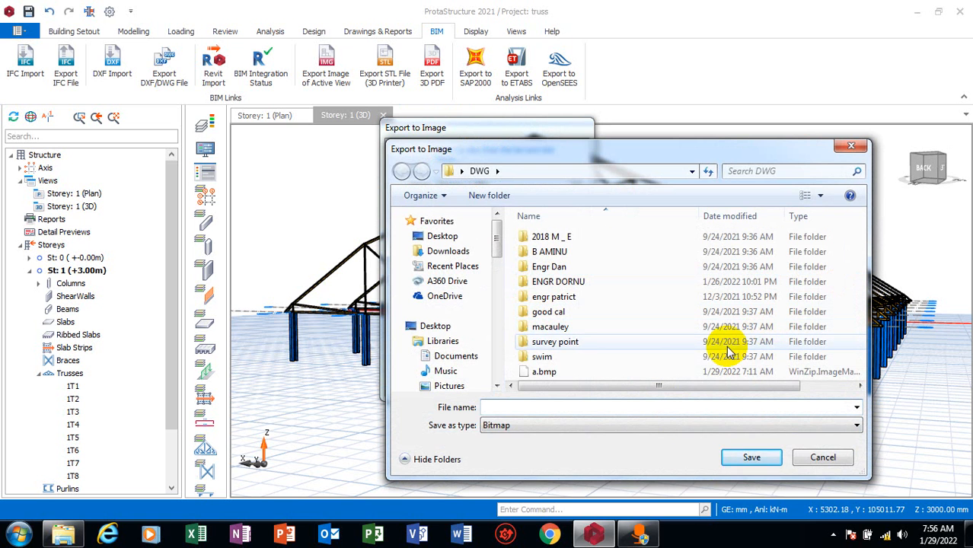
{"action": "type", "text": "truss"}
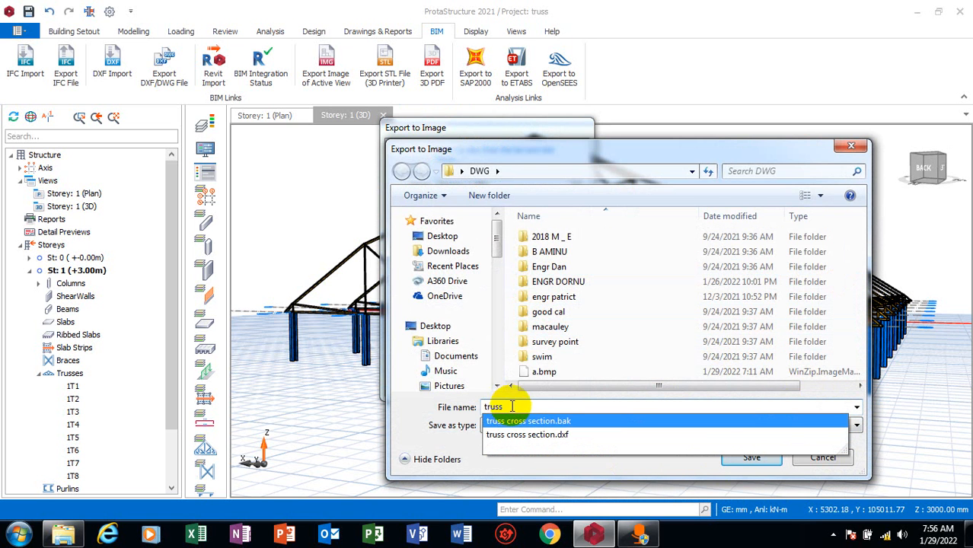
{"action": "left_click", "coordinate": [751, 456]}
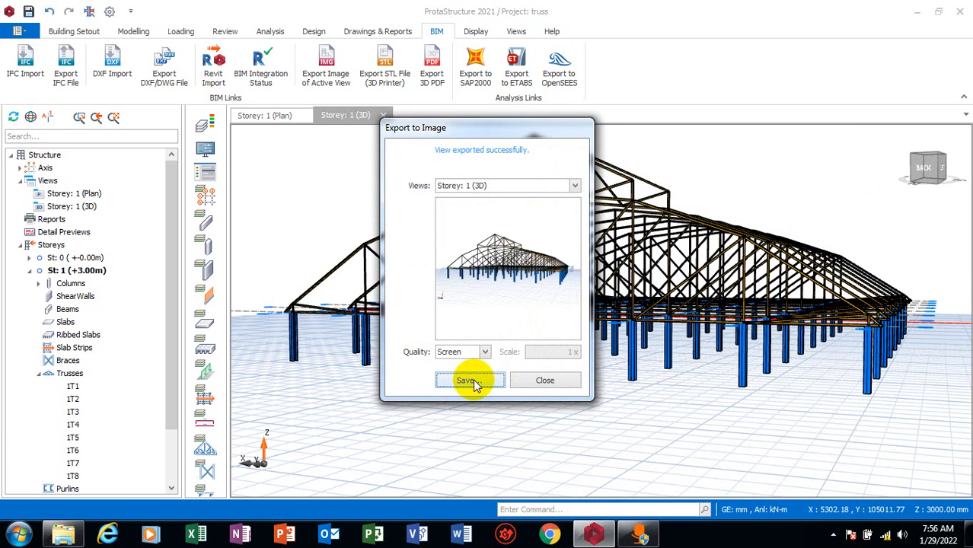
{"action": "left_click", "coordinate": [545, 381]}
Select the end truss with the raised ridge section in the 3D view and open its properties
{"action": "scroll", "coordinate": [542, 335], "scroll_direction": "down", "scroll_amount": 3}
{"action": "middle_click_drag", "start_coordinate": [548, 378], "coordinate": [558, 395]}
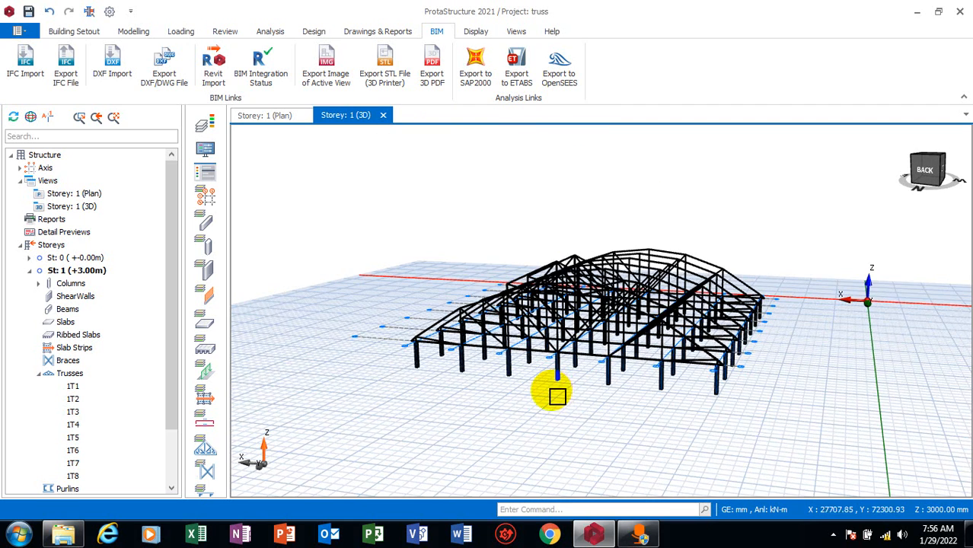
{"action": "scroll", "coordinate": [571, 398], "scroll_direction": "up", "scroll_amount": 1}
{"action": "scroll", "coordinate": [632, 423], "scroll_direction": "down", "scroll_amount": 1}
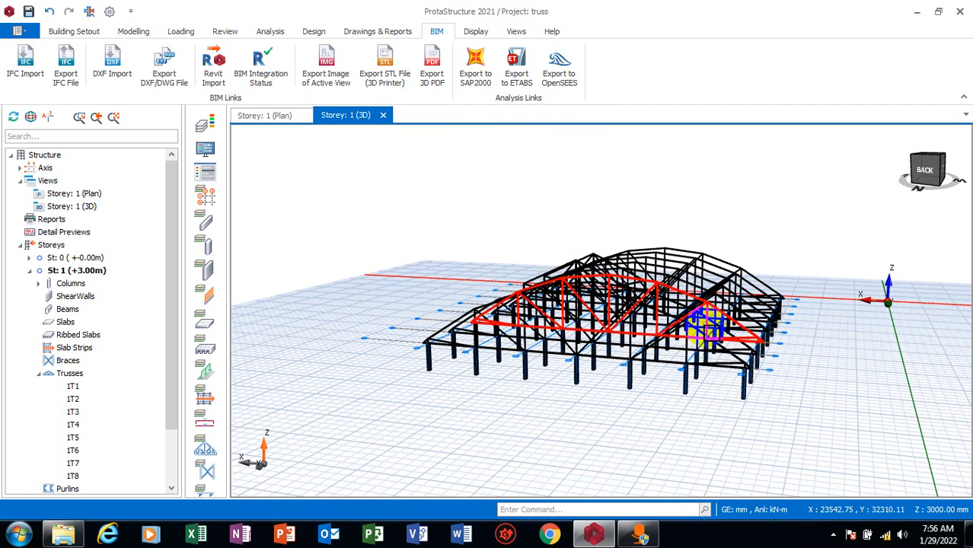
{"action": "left_click", "coordinate": [706, 341]}
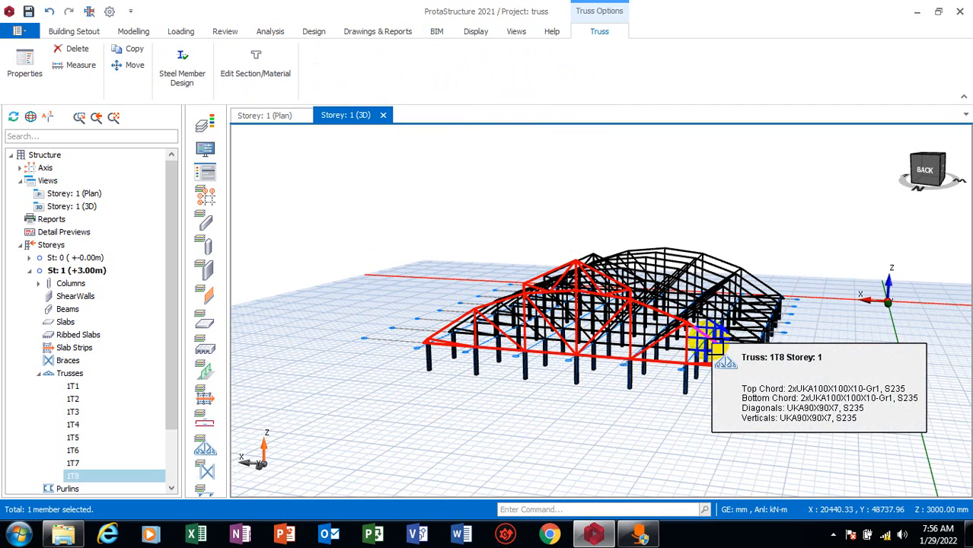
{"action": "right_click", "coordinate": [709, 344]}
{"action": "left_click", "coordinate": [739, 351]}
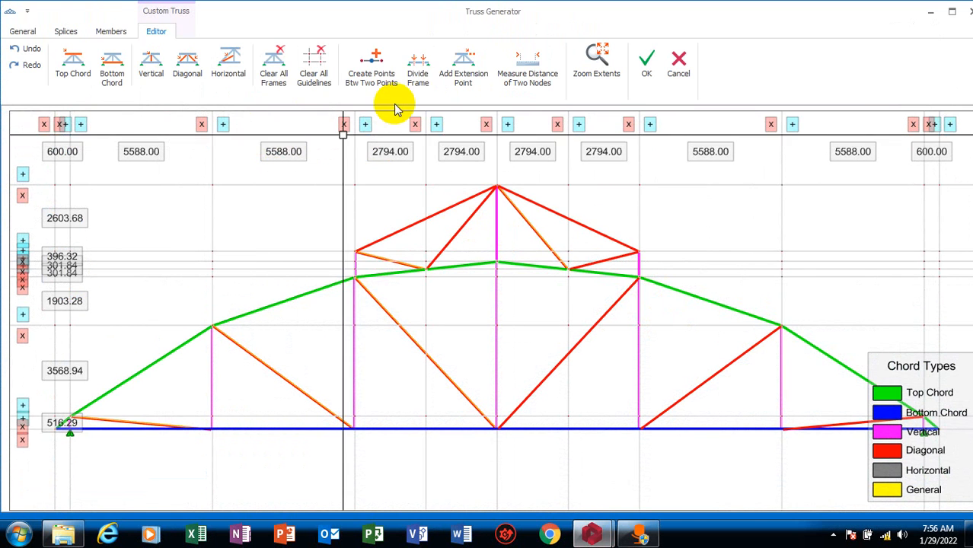
Save the custom truss to the truss library under the name truss 2
{"action": "left_click", "coordinate": [25, 30]}
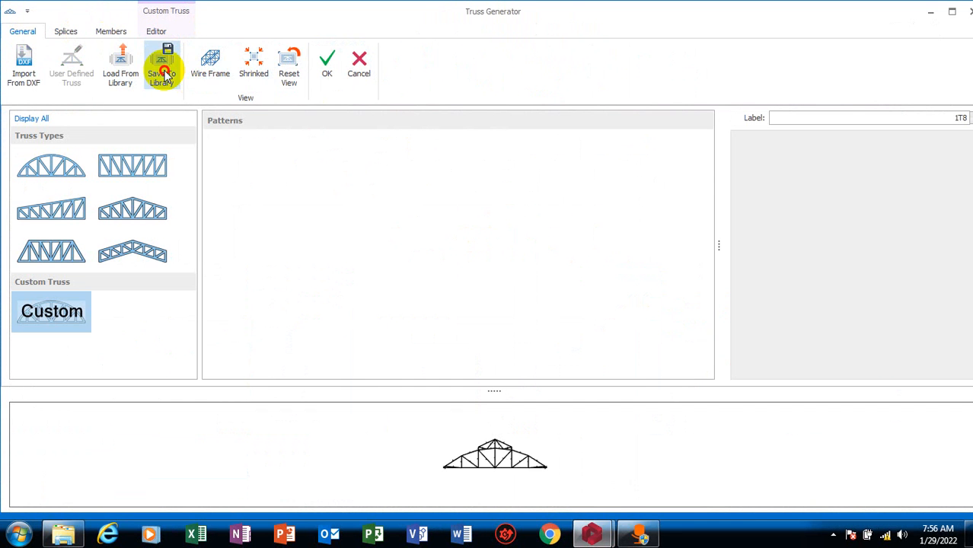
{"action": "left_click", "coordinate": [163, 58]}
{"action": "left_click", "coordinate": [484, 177]}
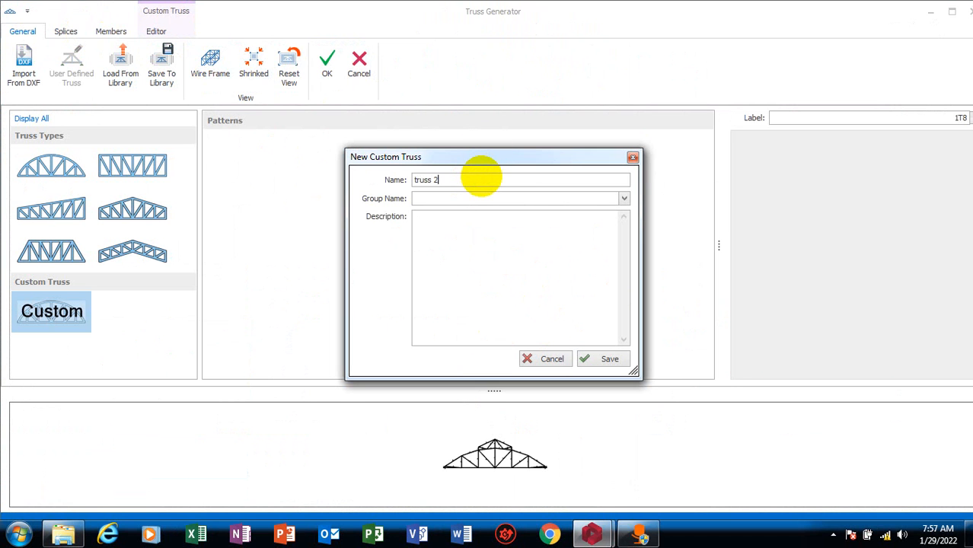
{"action": "left_click", "coordinate": [590, 359]}
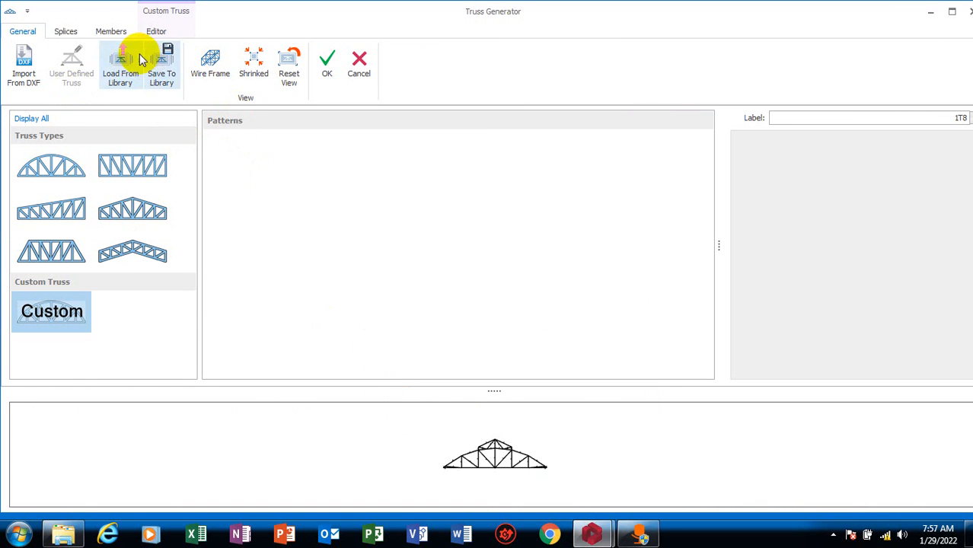
Review the saved my truss, truss 2 and truss entries in the user-defined truss library and leave without loading one
{"action": "left_click", "coordinate": [128, 82]}
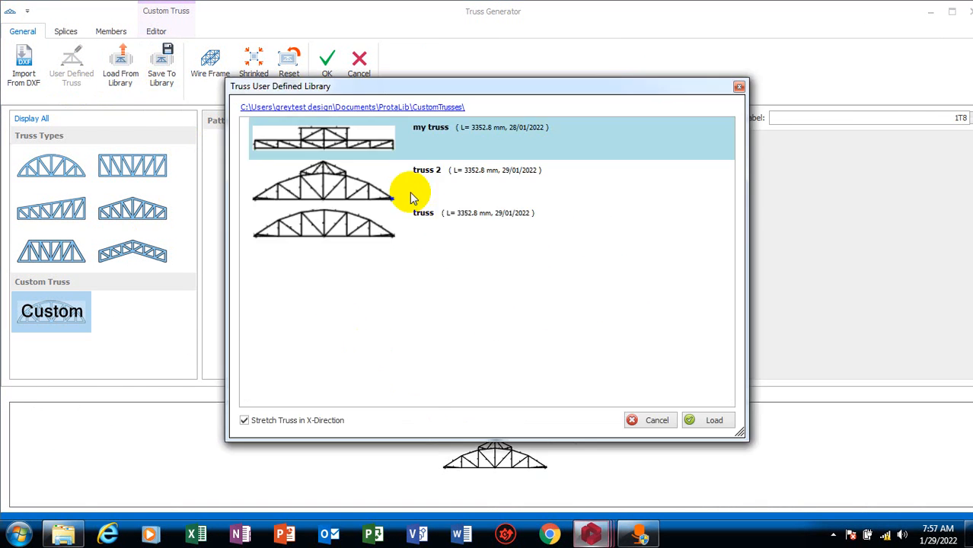
{"action": "left_click", "coordinate": [335, 220]}
{"action": "left_click", "coordinate": [373, 190]}
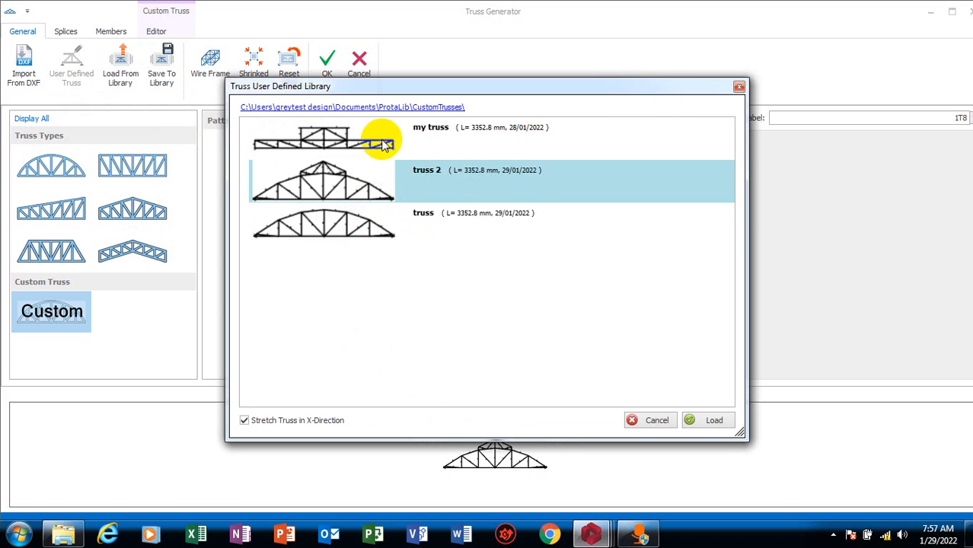
{"action": "left_click", "coordinate": [380, 141]}
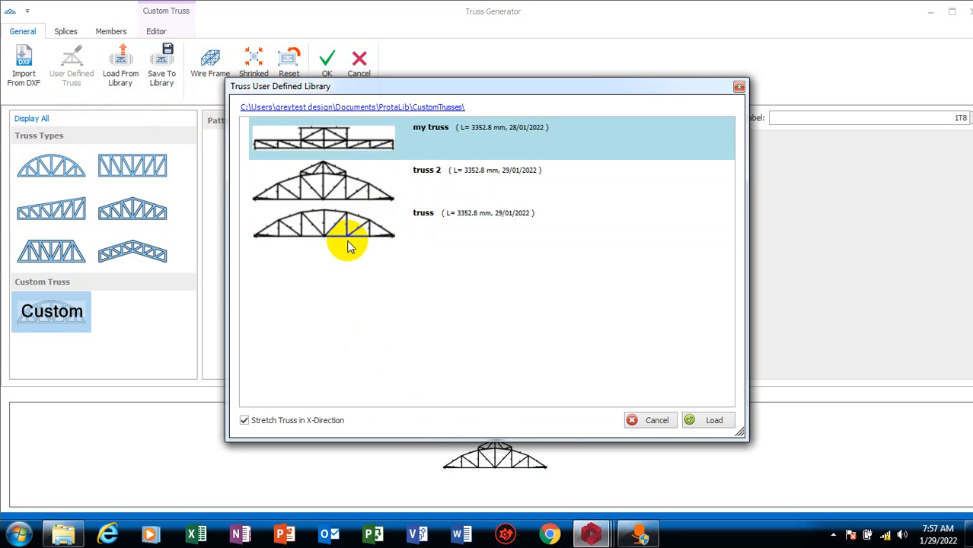
{"action": "left_click", "coordinate": [350, 195]}
{"action": "left_click", "coordinate": [366, 151]}
{"action": "left_click", "coordinate": [336, 233]}
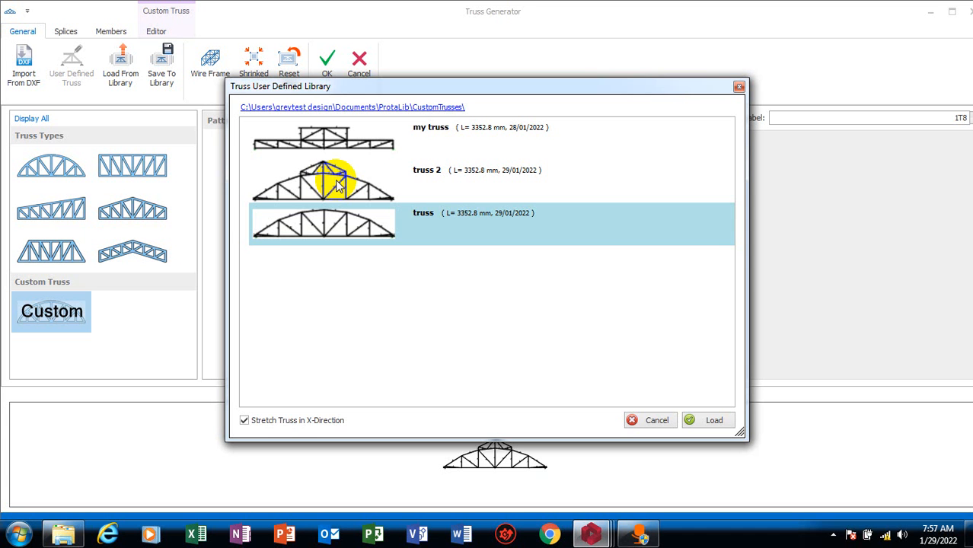
{"action": "left_click", "coordinate": [654, 420]}
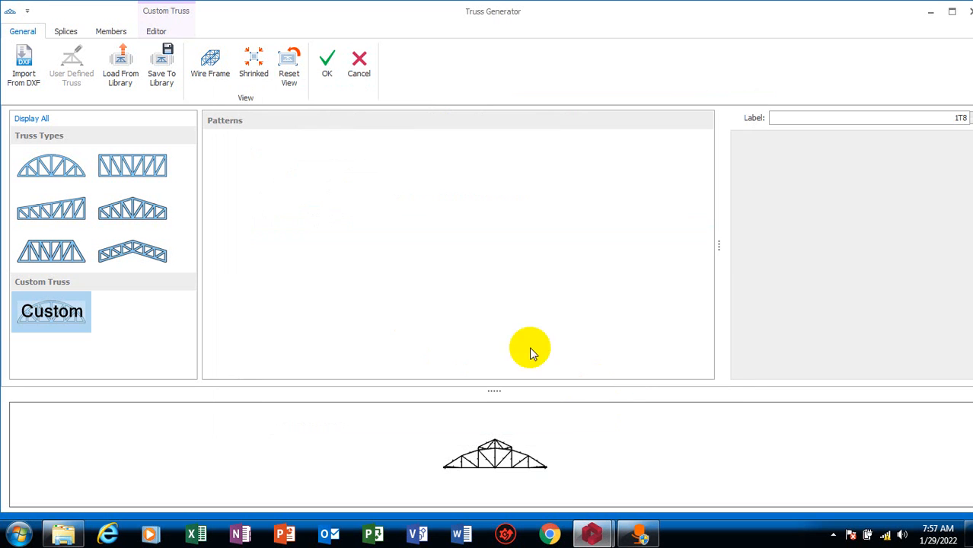
Try the arched and the parallel-chord truss types, opening each one as a user-defined truss in the editor
{"action": "left_click", "coordinate": [43, 164]}
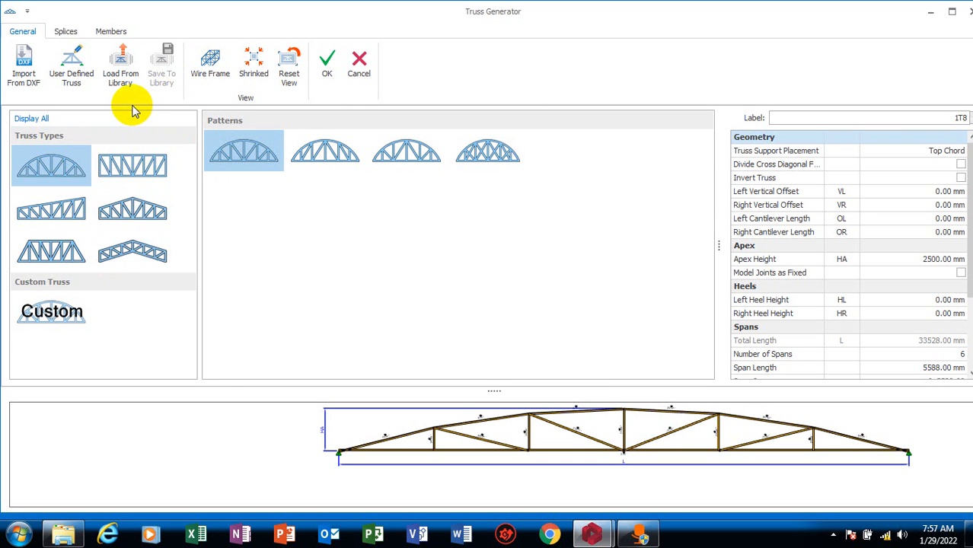
{"action": "left_click", "coordinate": [74, 67]}
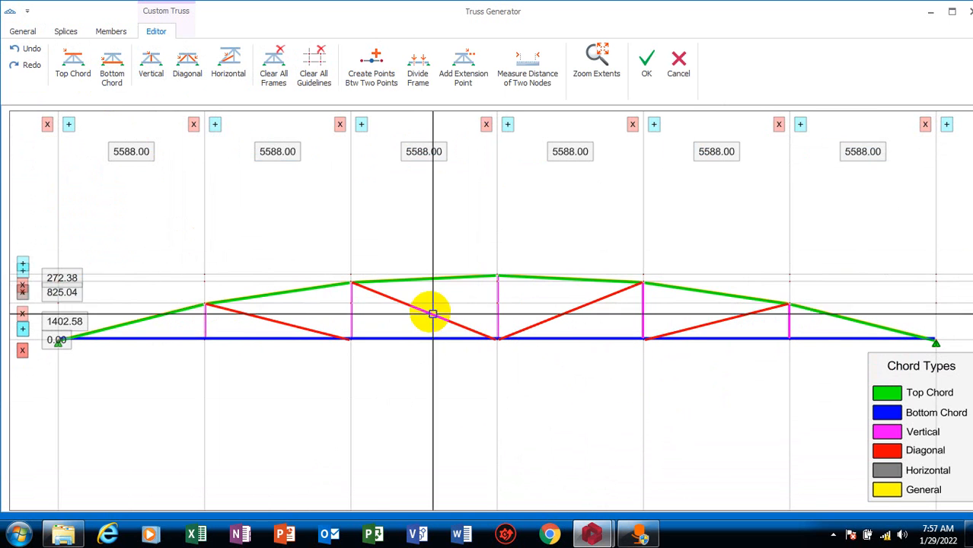
{"action": "left_click", "coordinate": [21, 31]}
{"action": "left_click", "coordinate": [139, 185]}
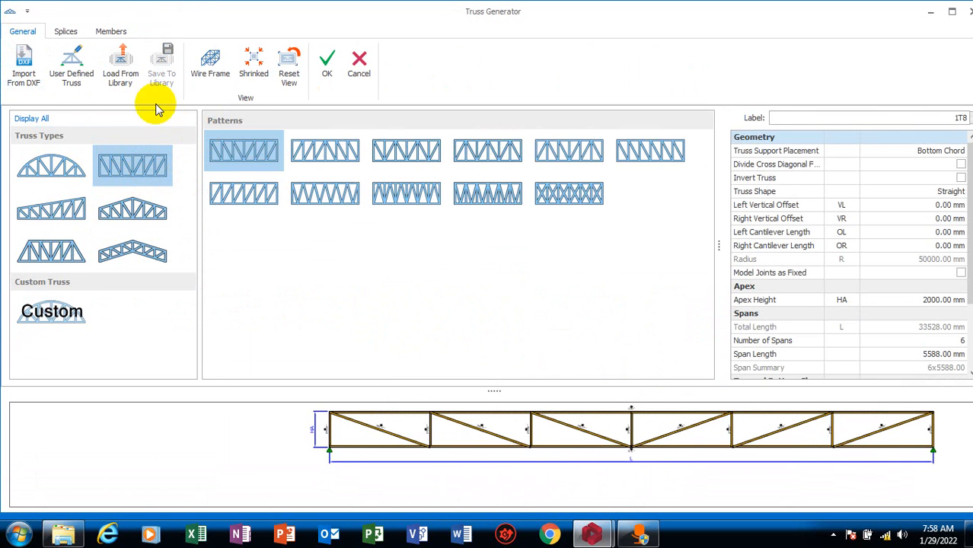
{"action": "left_click", "coordinate": [76, 66]}
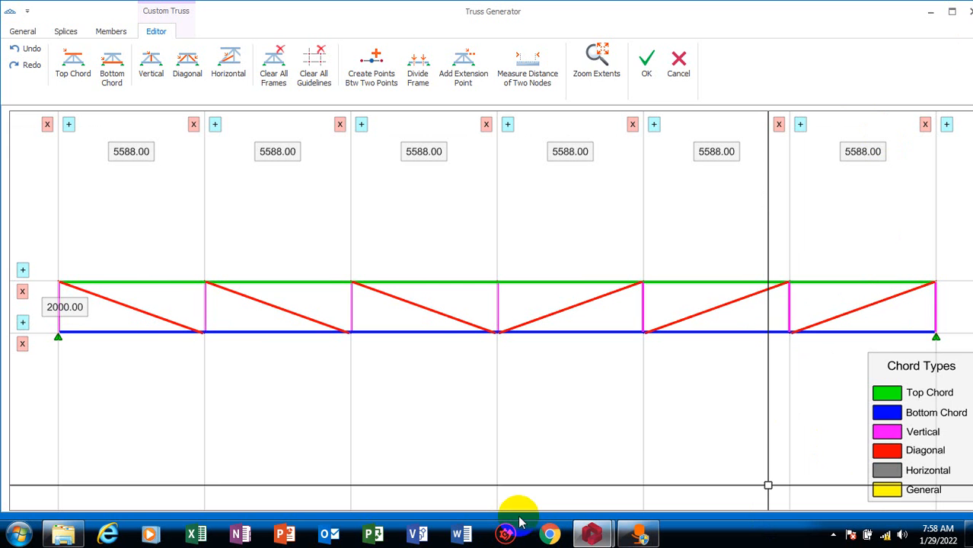
{"action": "left_click", "coordinate": [930, 12]}
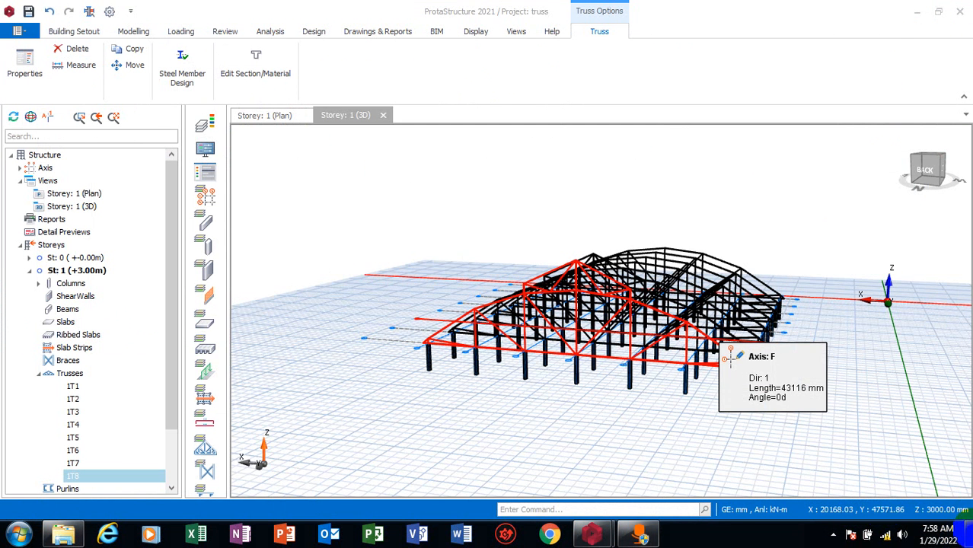
{"action": "left_click", "coordinate": [968, 534]}
{"action": "left_click", "coordinate": [966, 534]}
{"action": "left_click", "coordinate": [832, 535]}
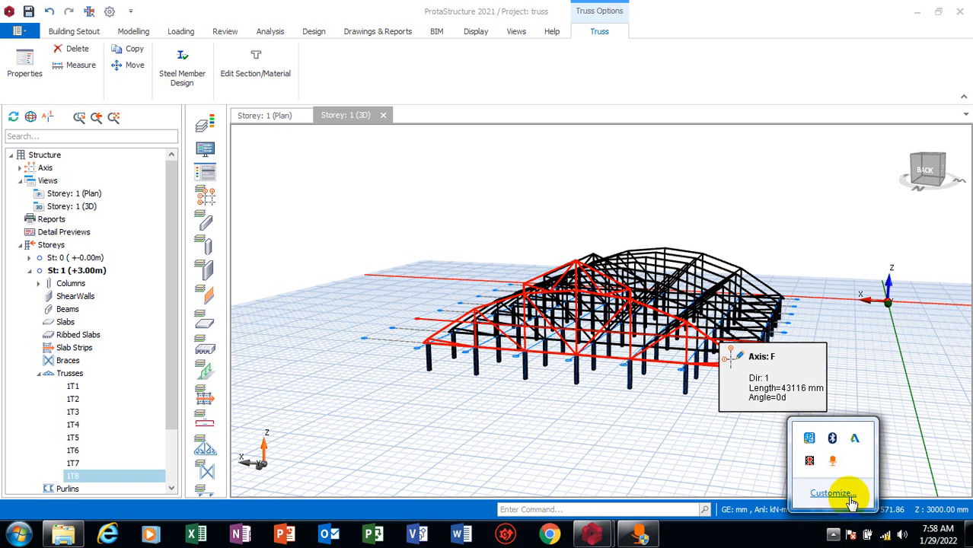